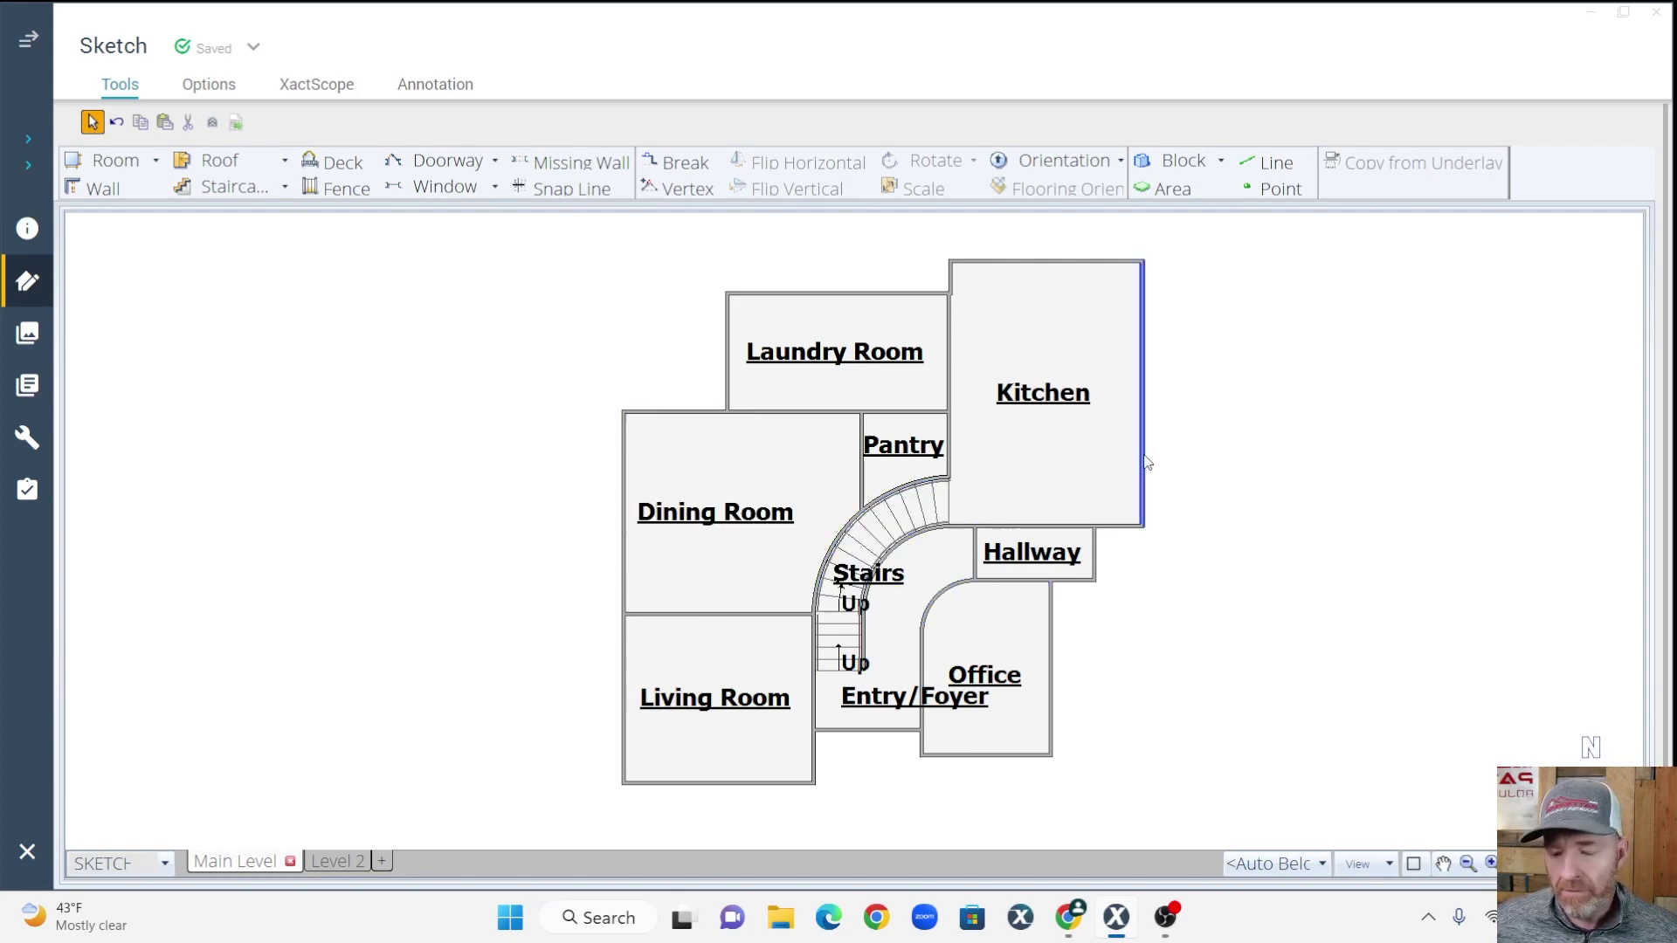
Pan and zoom the floor plan to clear empty canvas space for a new room
{"action": "scroll", "coordinate": [1143, 462], "scroll_direction": "down", "scroll_amount": 1}
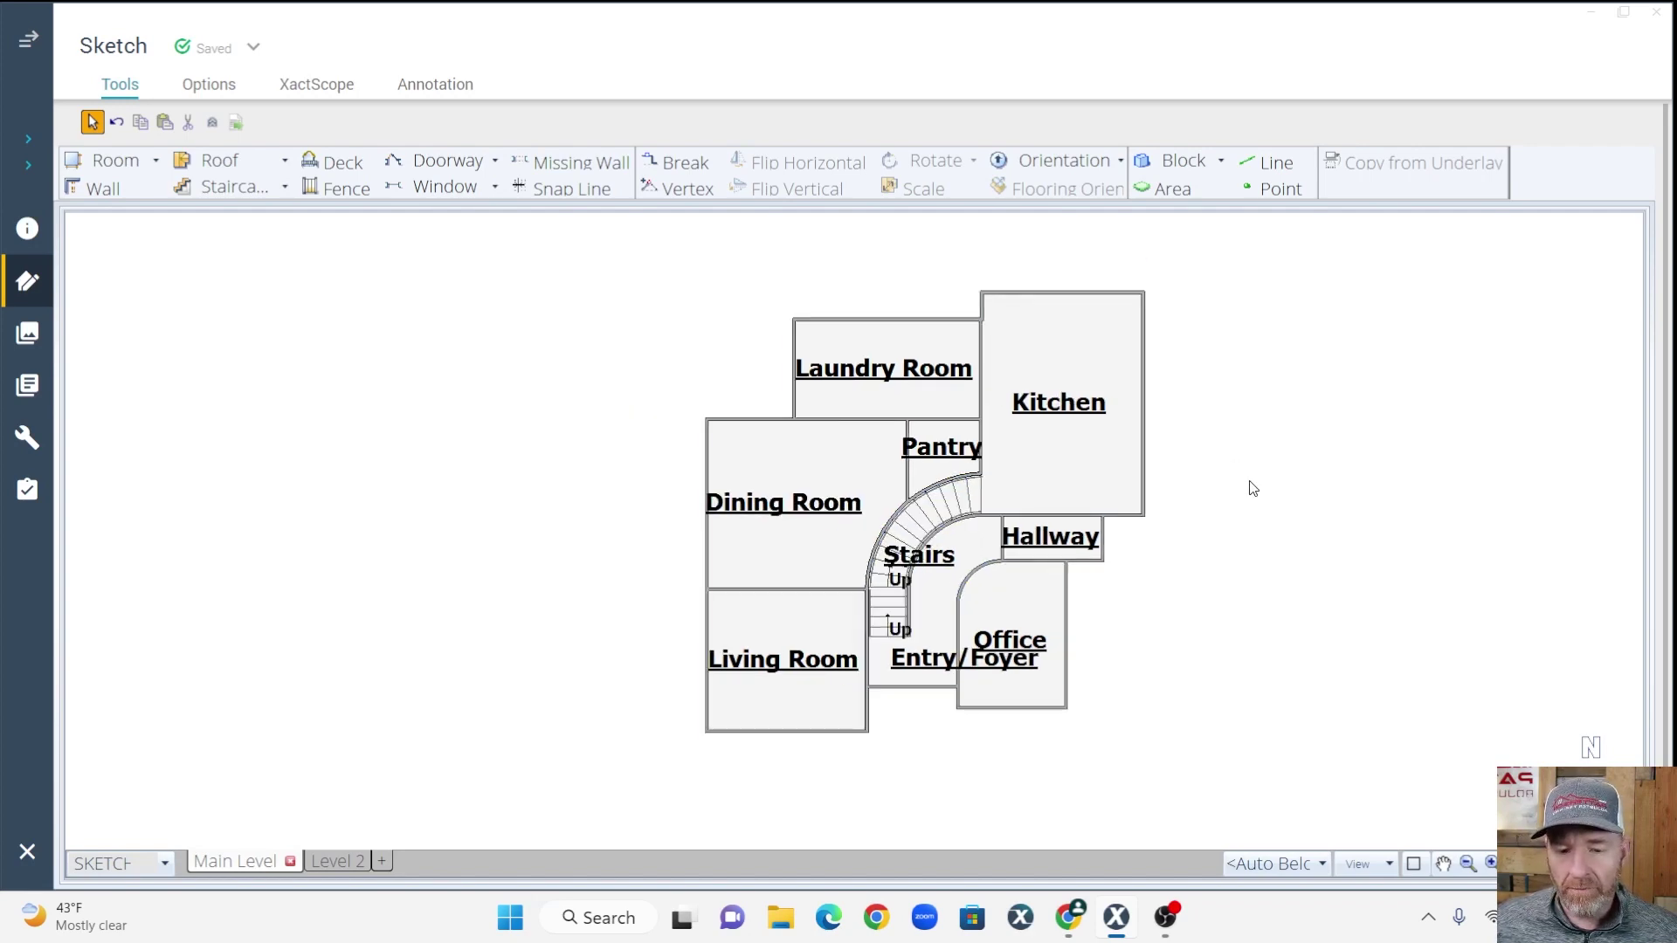
{"action": "scroll", "coordinate": [1252, 488], "scroll_direction": "up", "scroll_amount": 1}
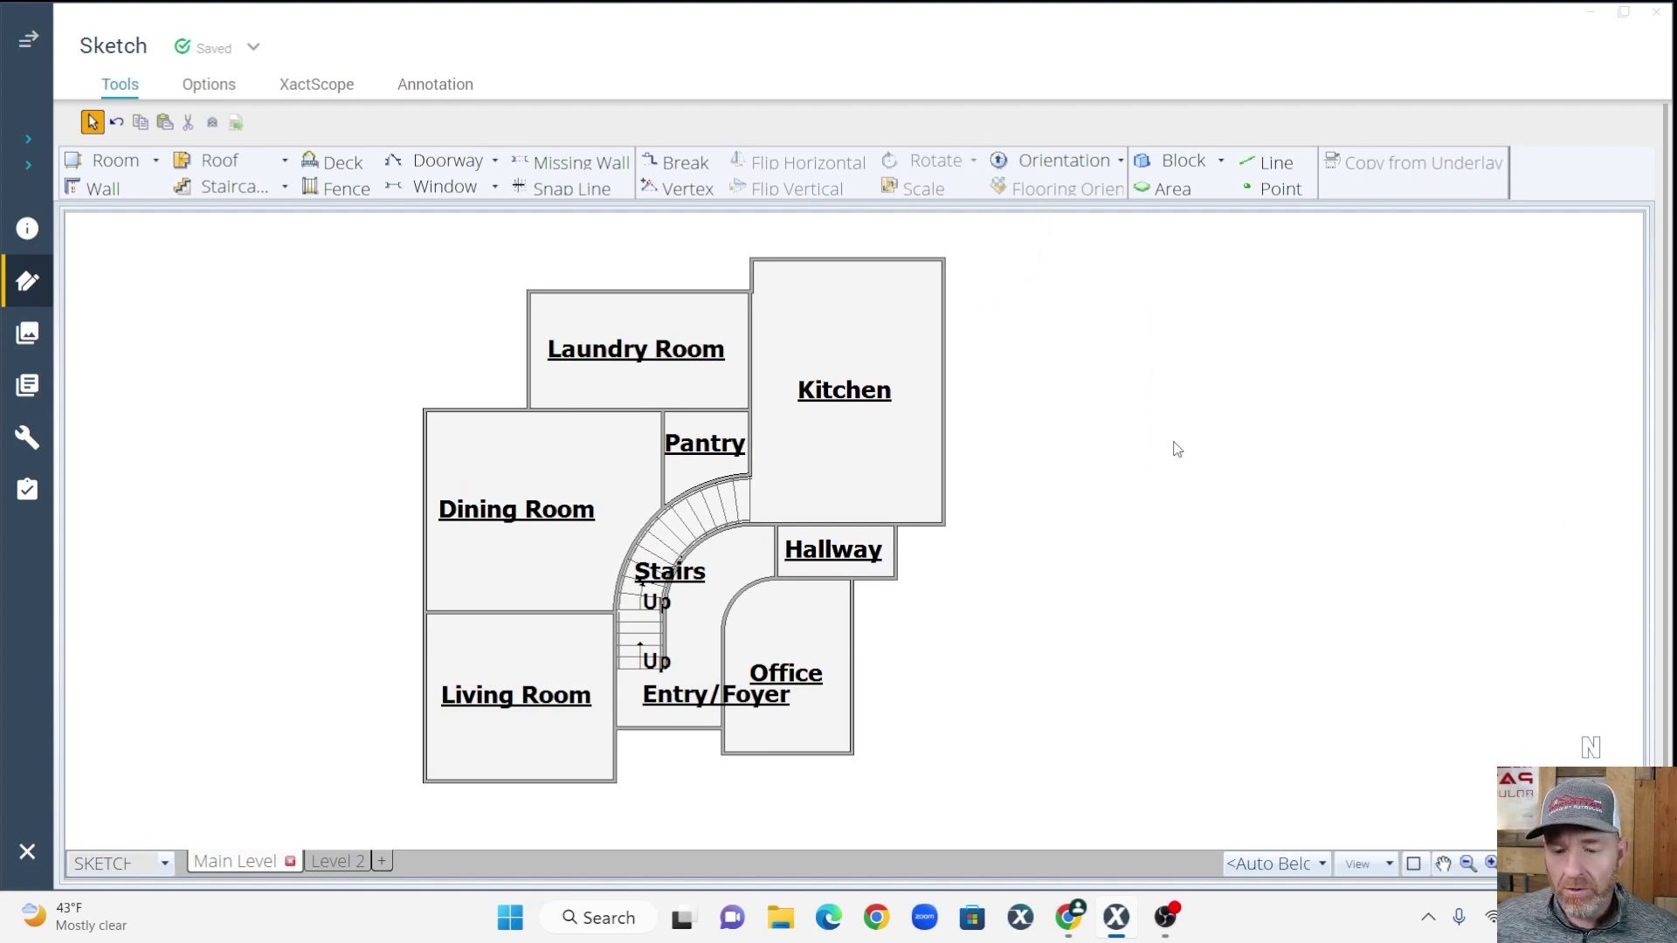
{"action": "scroll", "coordinate": [1127, 541], "scroll_direction": "down", "scroll_amount": 1}
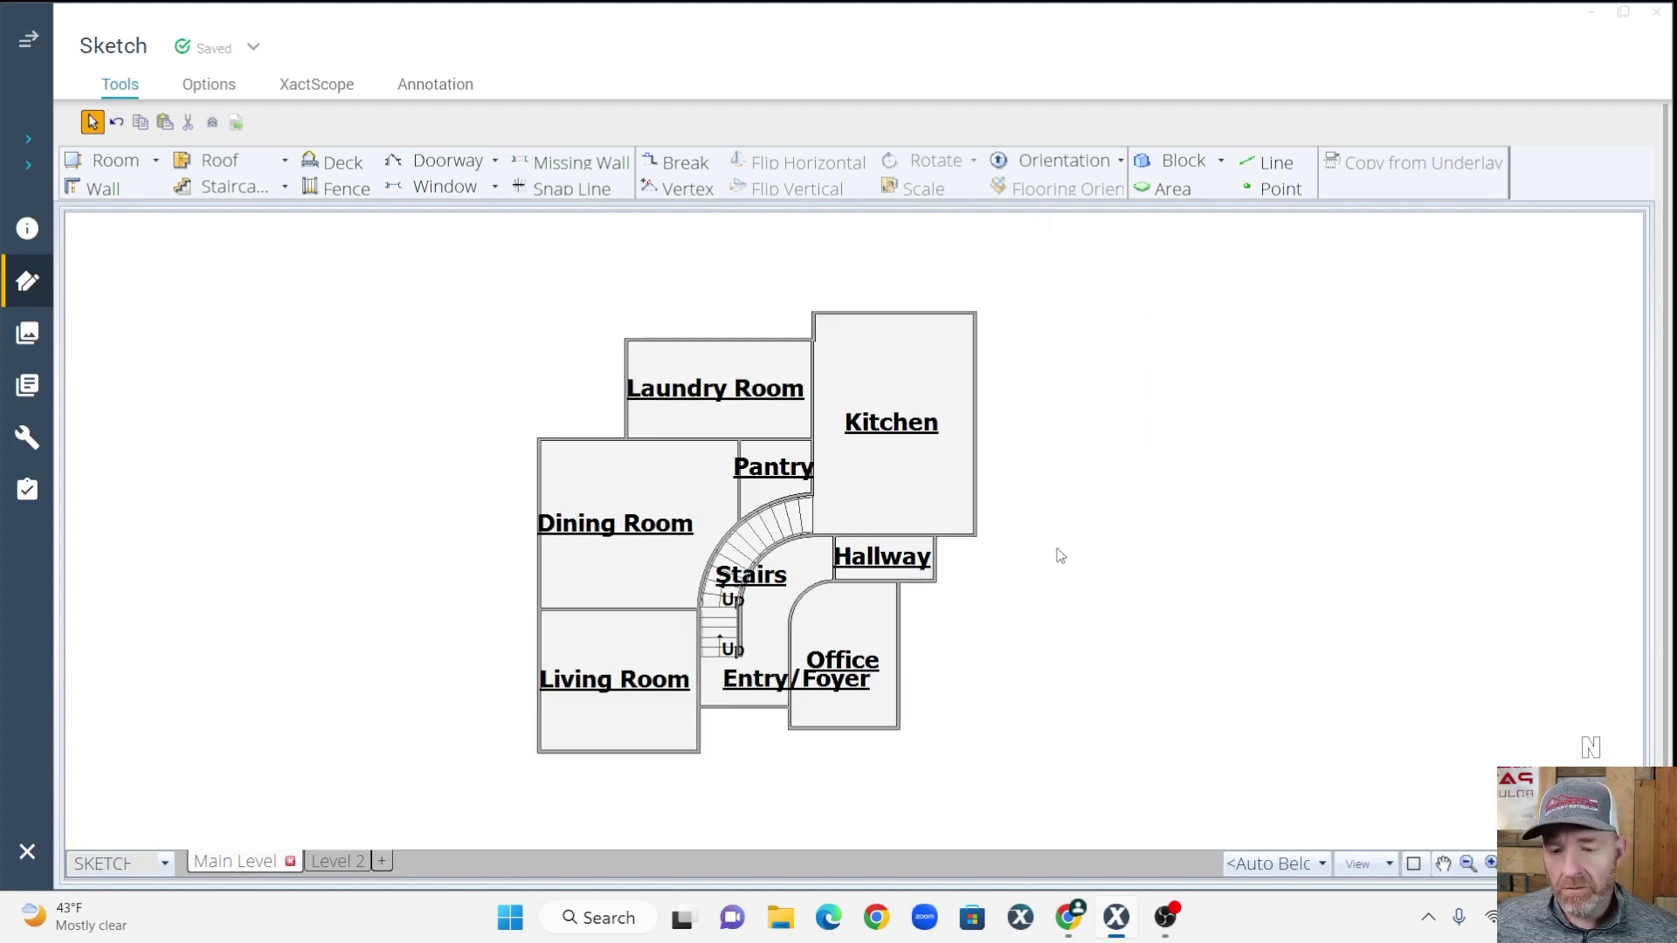
{"action": "scroll", "coordinate": [1059, 556], "scroll_direction": "up", "scroll_amount": 2}
{"action": "left_click_drag", "start_coordinate": [1052, 547], "coordinate": [1258, 573]}
{"action": "scroll", "coordinate": [872, 635], "scroll_direction": "up", "scroll_amount": 2}
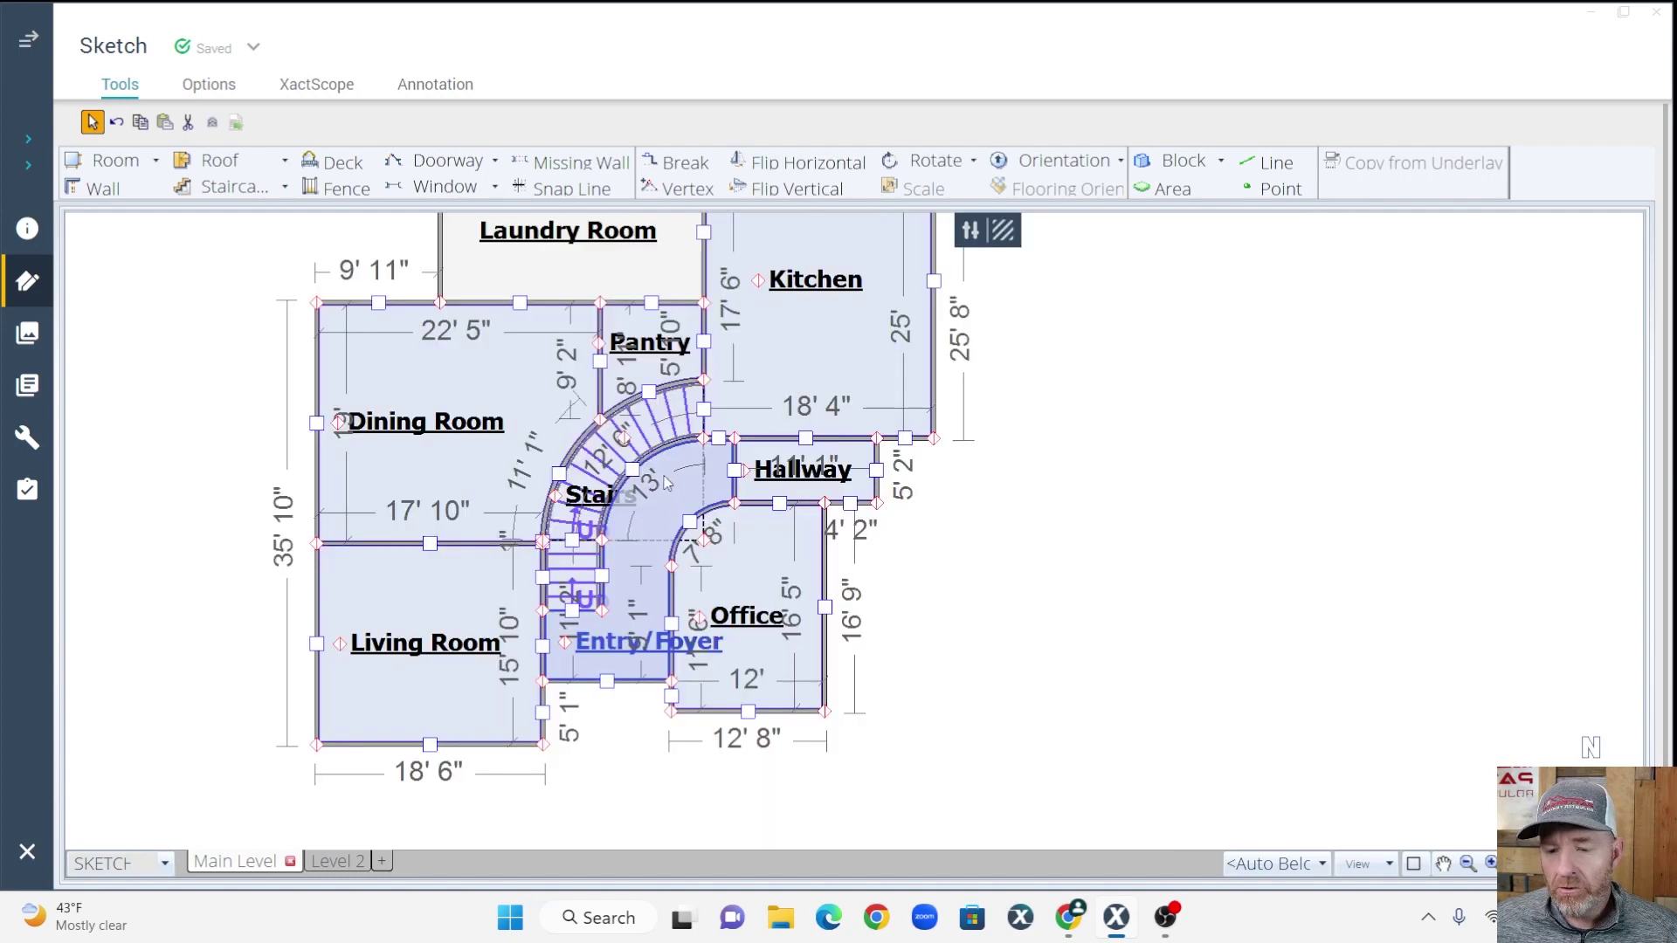
{"action": "scroll", "coordinate": [659, 478], "scroll_direction": "up", "scroll_amount": 5}
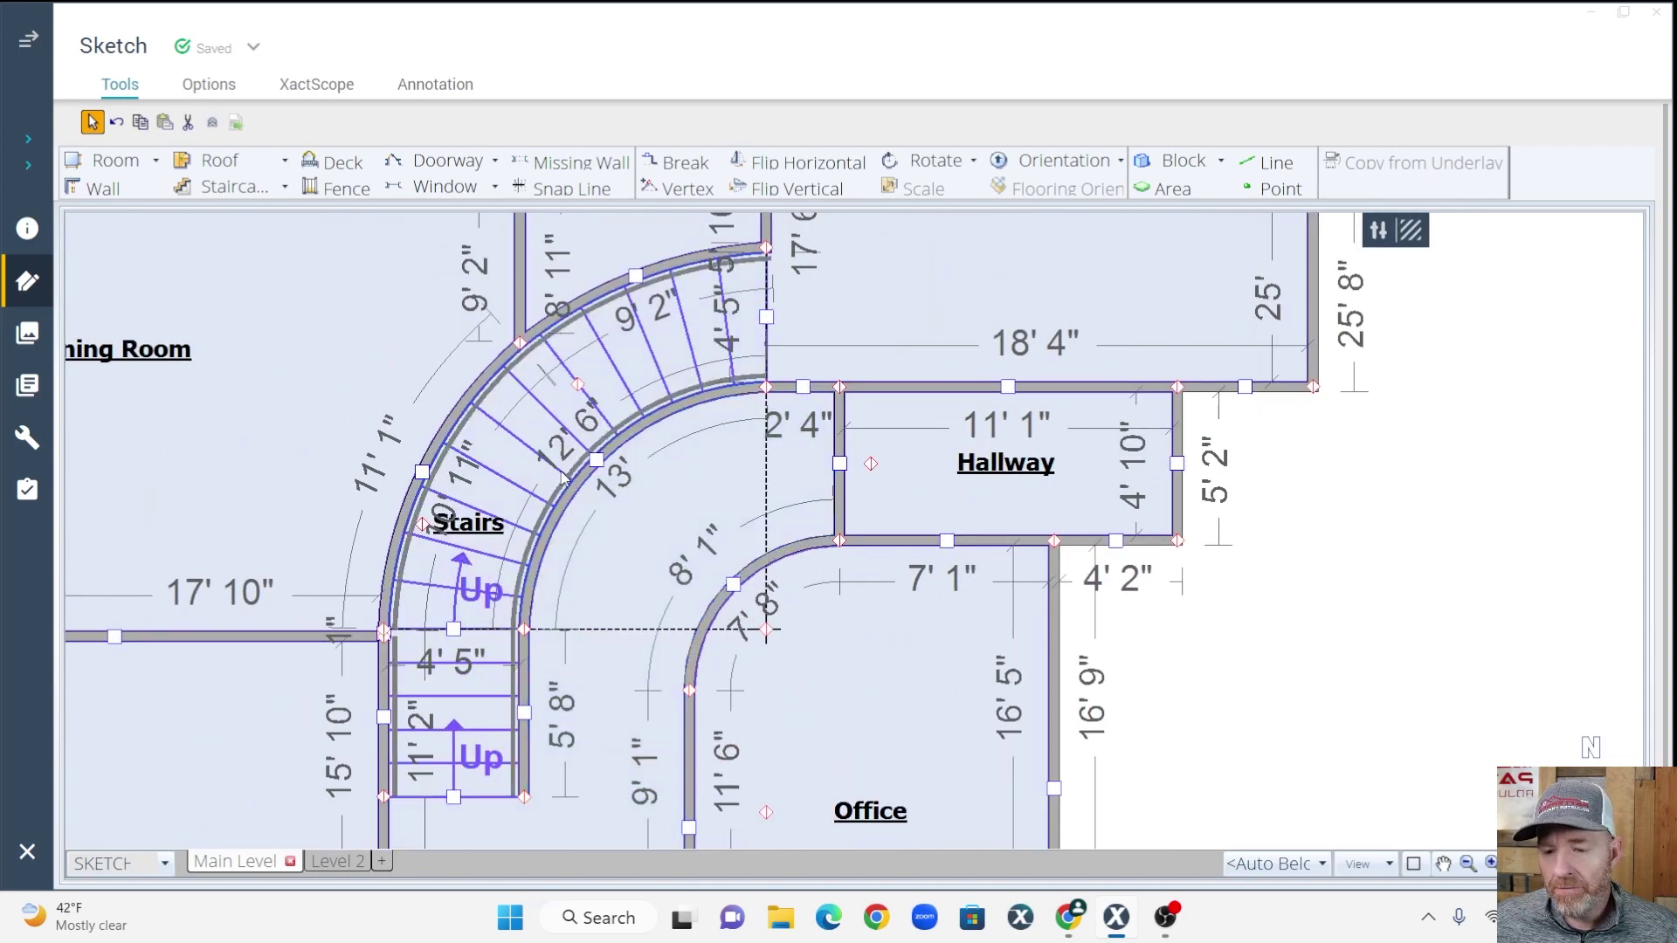
{"action": "scroll", "coordinate": [564, 476], "scroll_direction": "down", "scroll_amount": 3}
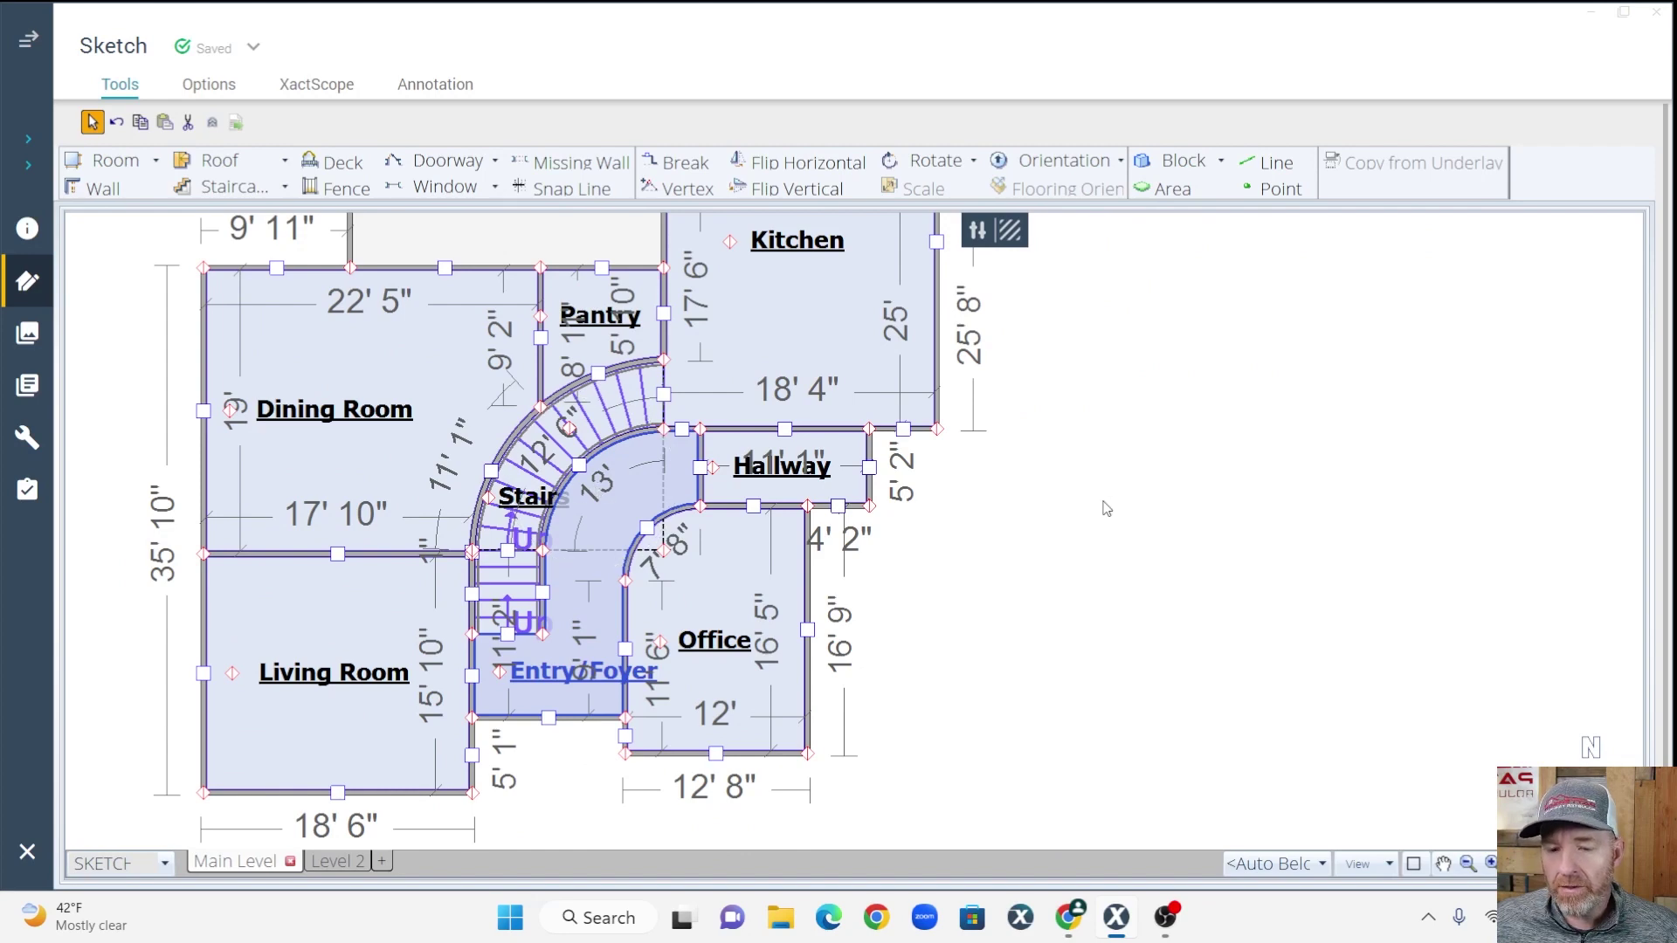
{"action": "scroll", "coordinate": [1127, 502], "scroll_direction": "down", "scroll_amount": 2}
{"action": "left_click_drag", "start_coordinate": [1160, 524], "coordinate": [823, 565]}
{"action": "scroll", "coordinate": [1118, 508], "scroll_direction": "up", "scroll_amount": 1}
{"action": "left_click_drag", "start_coordinate": [1057, 493], "coordinate": [952, 540]}
Place a 12' by 12' Room1 and pull its bottom wall down to make it taller
{"action": "key", "text": "r"}
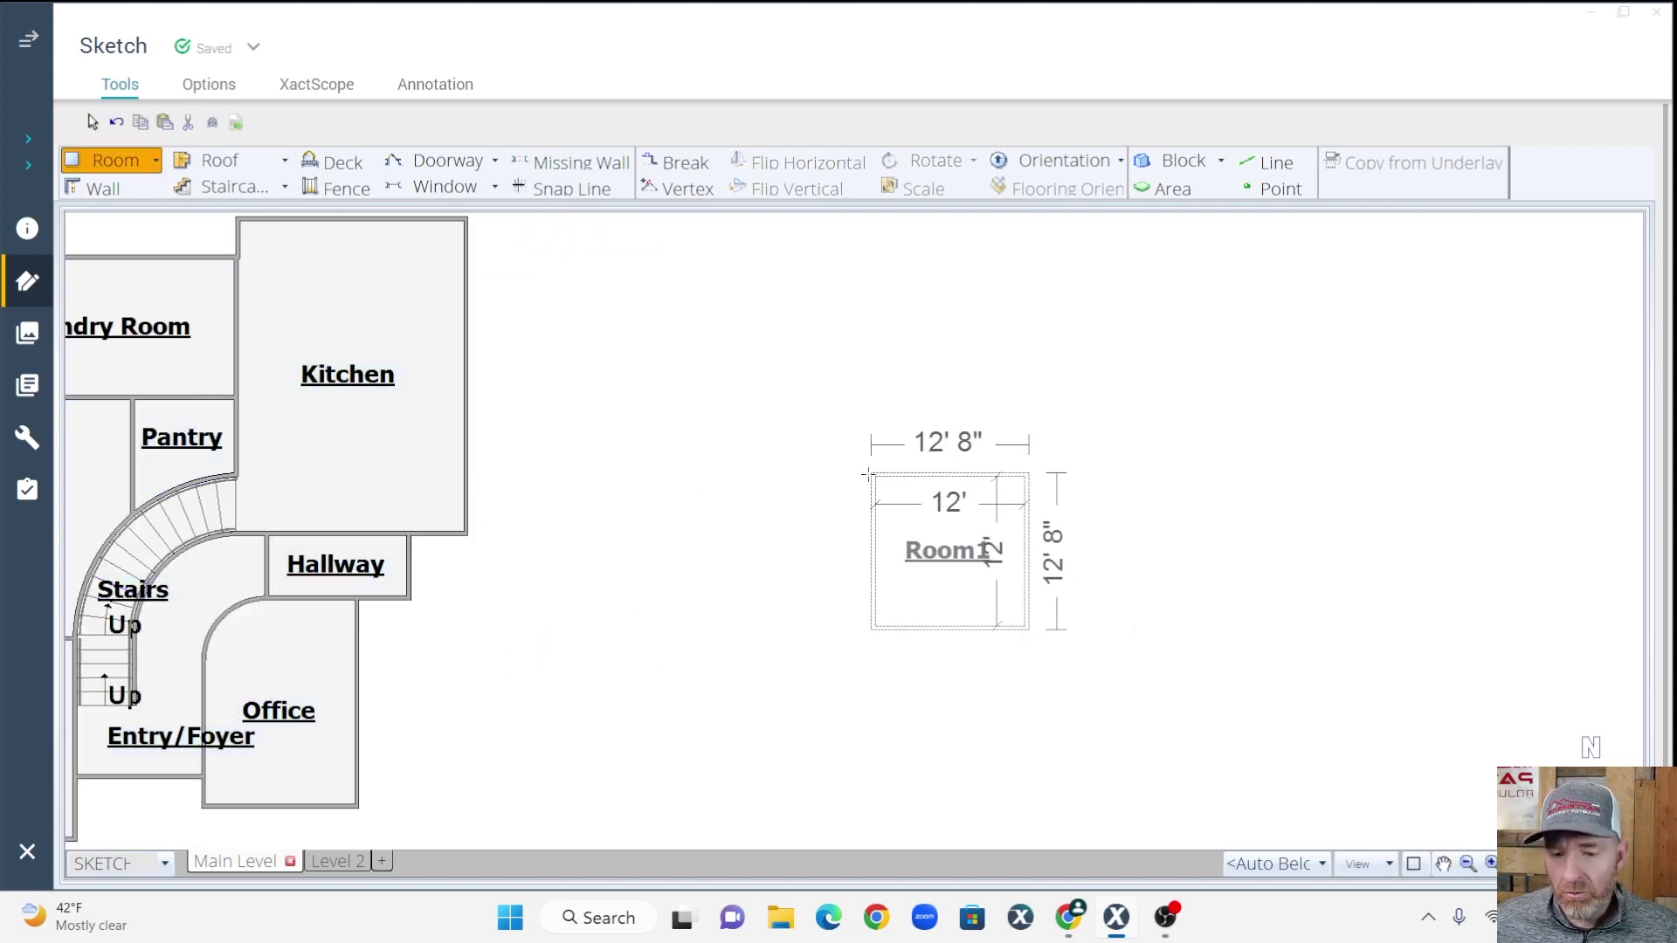
{"action": "left_click", "coordinate": [829, 470]}
{"action": "scroll", "coordinate": [879, 483], "scroll_direction": "up", "scroll_amount": 3}
{"action": "scroll", "coordinate": [899, 494], "scroll_direction": "down", "scroll_amount": 1}
{"action": "left_click_drag", "start_coordinate": [899, 501], "coordinate": [813, 476]}
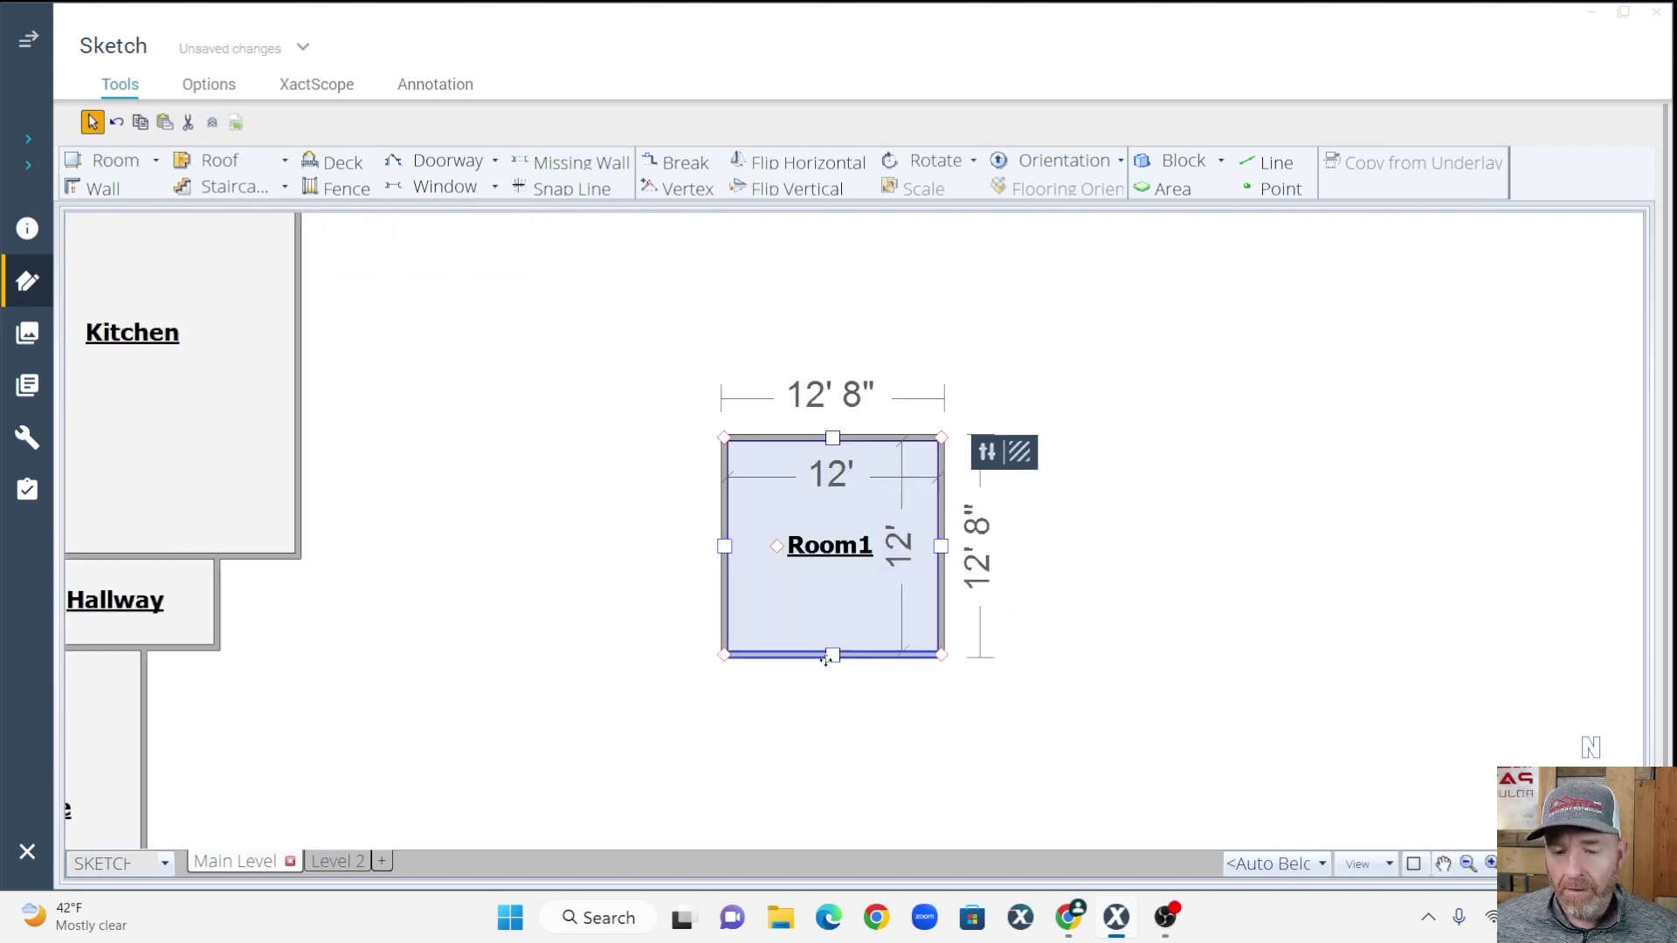
{"action": "left_click_drag", "start_coordinate": [832, 657], "coordinate": [834, 686]}
{"action": "left_click", "coordinate": [1127, 561]}
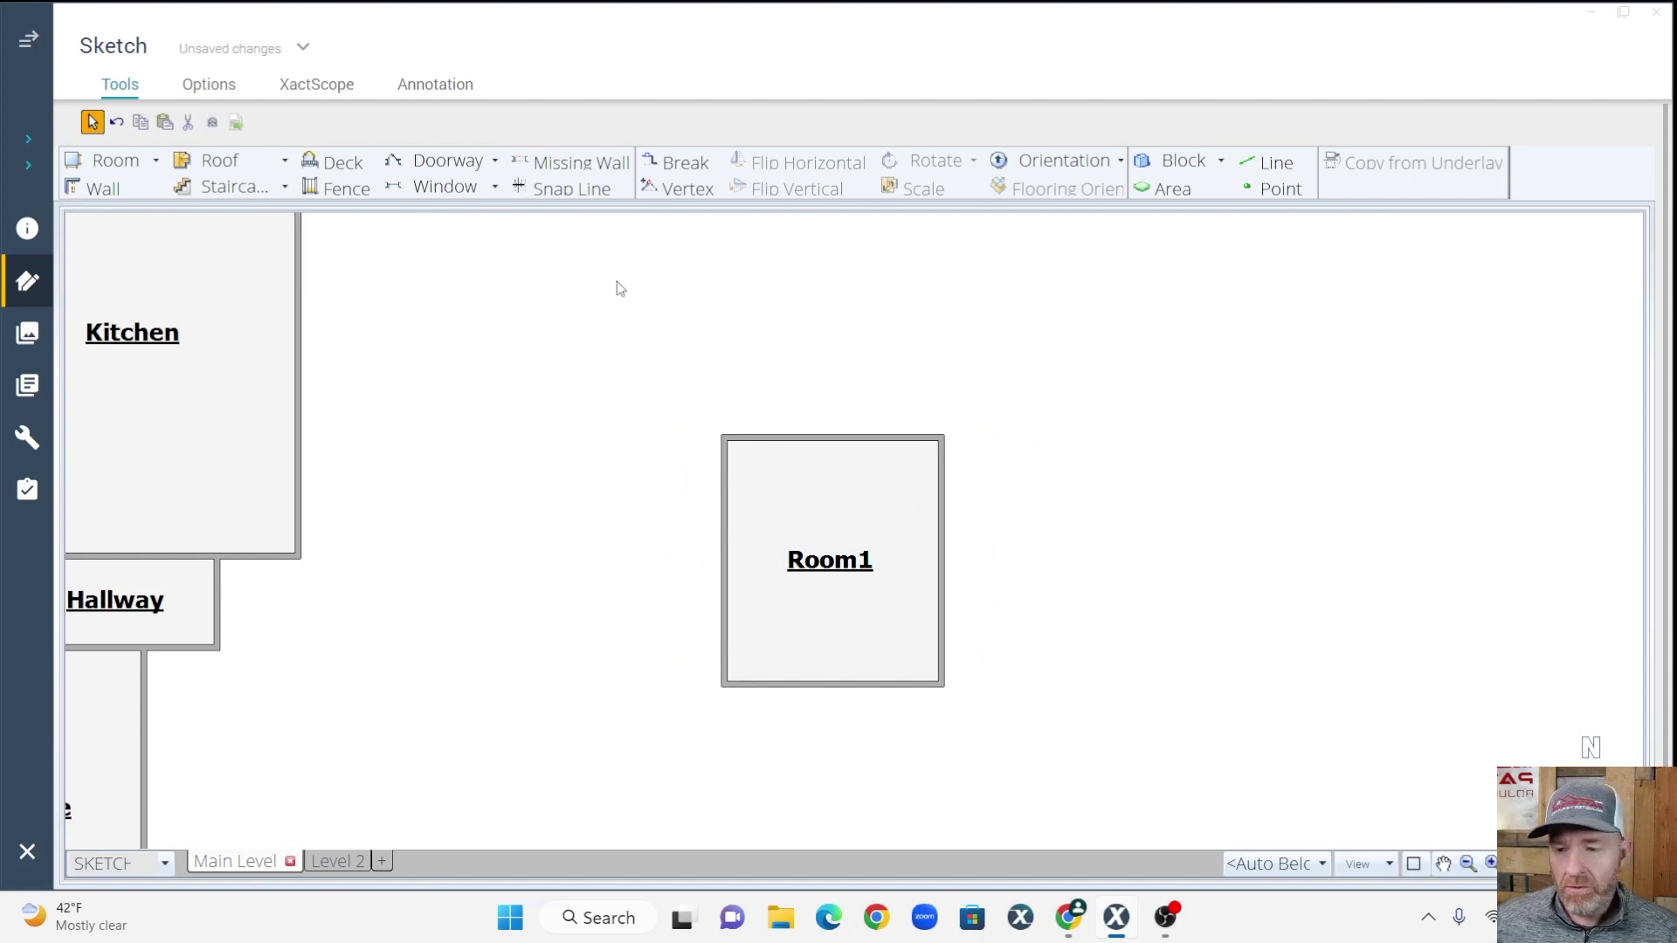
Draw Stairs2 up along Room1's right wall and delete its top wall
{"action": "left_click", "coordinate": [255, 194]}
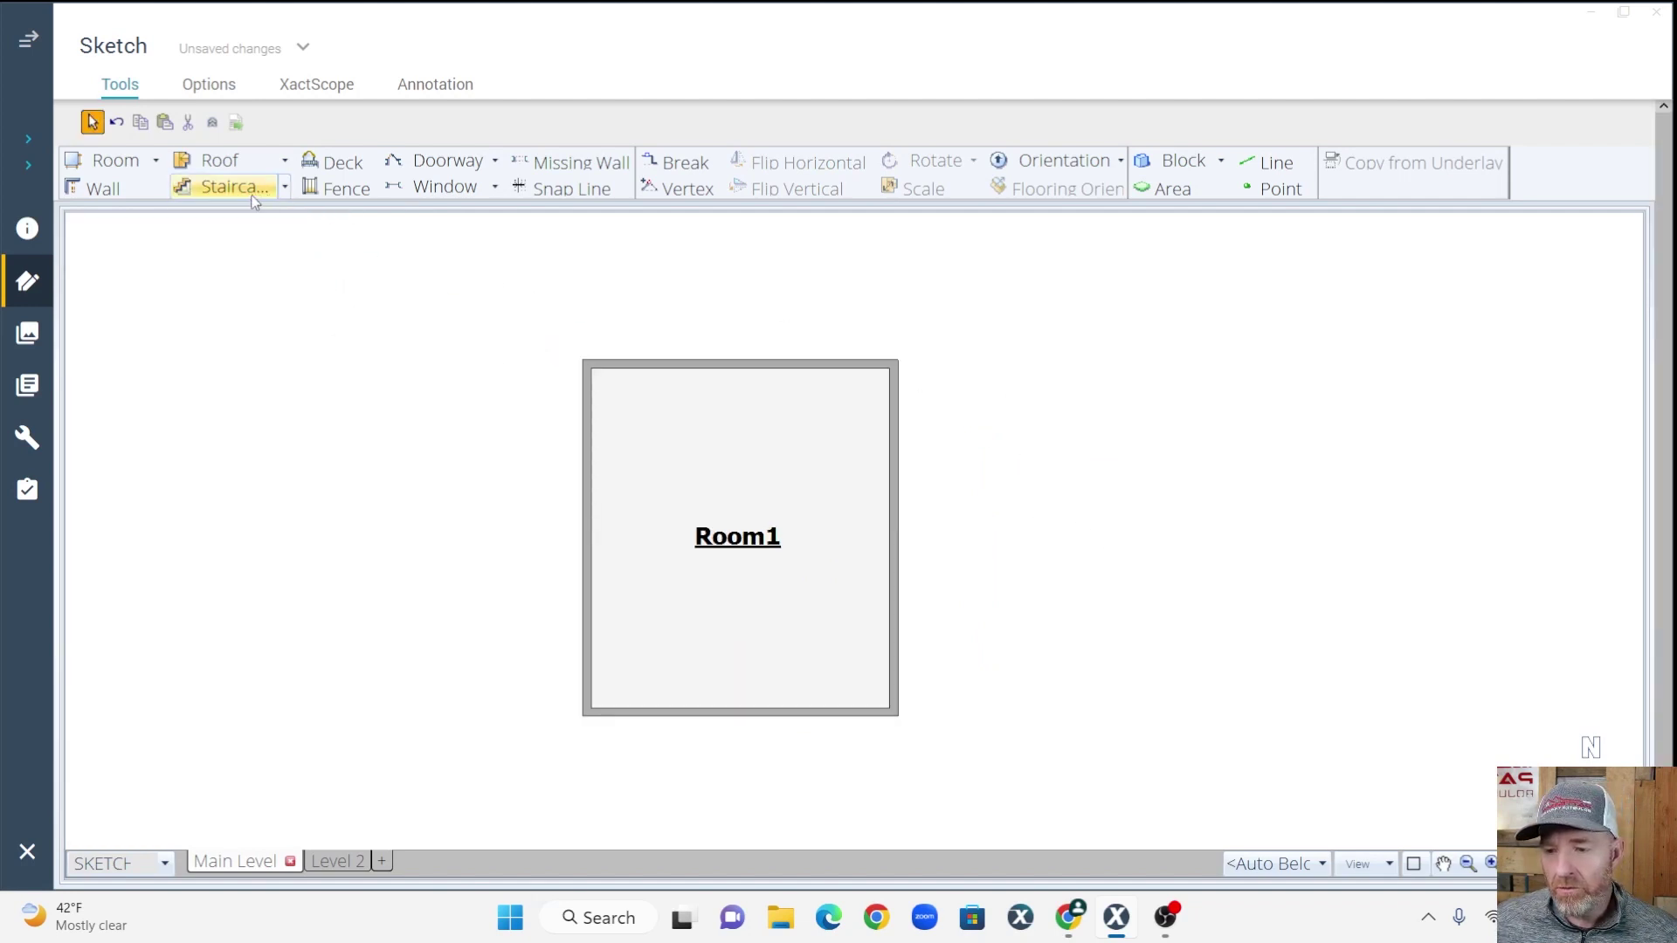
{"action": "left_click", "coordinate": [253, 198]}
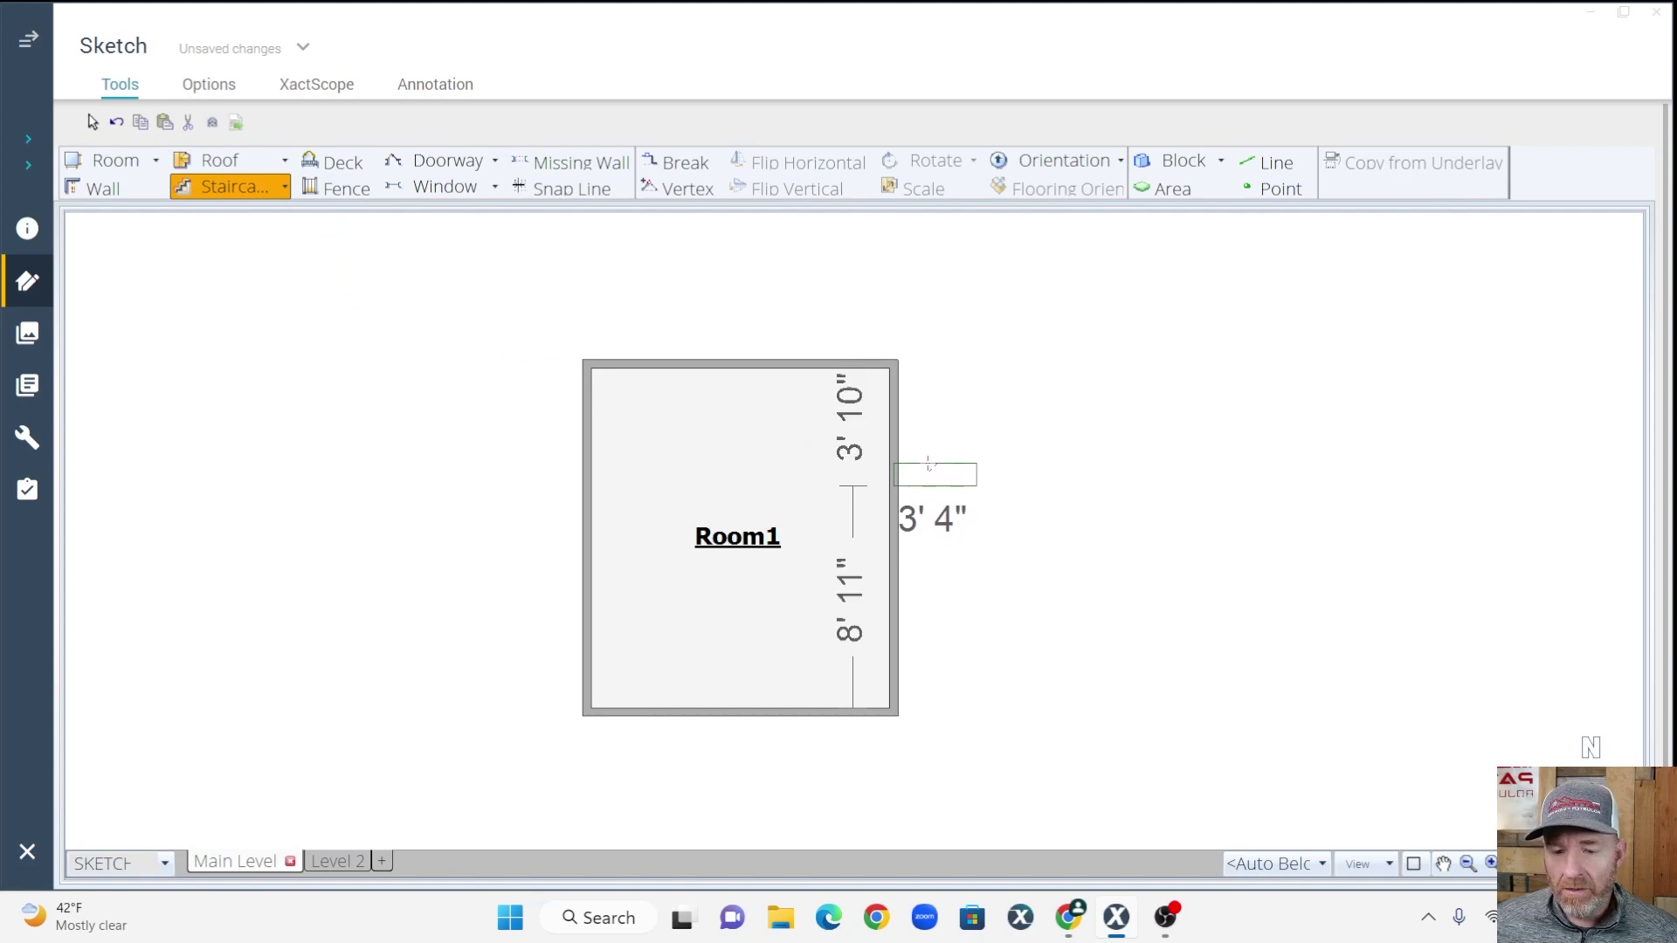
{"action": "left_click_drag", "start_coordinate": [928, 463], "coordinate": [931, 390]}
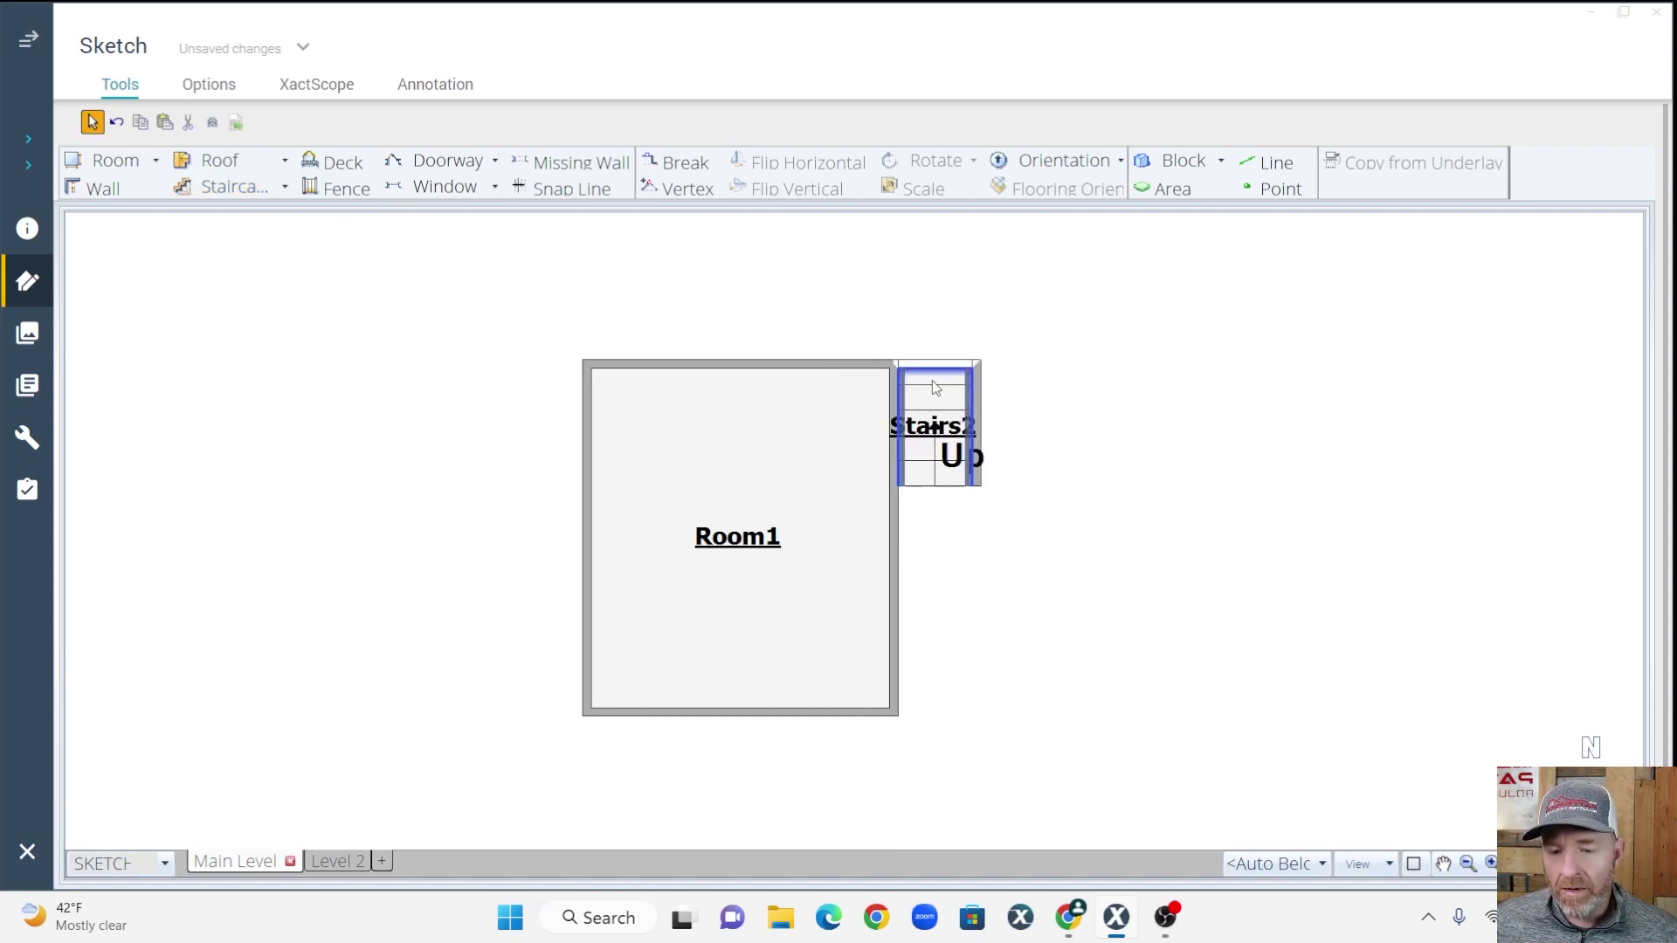
{"action": "left_click", "coordinate": [941, 379]}
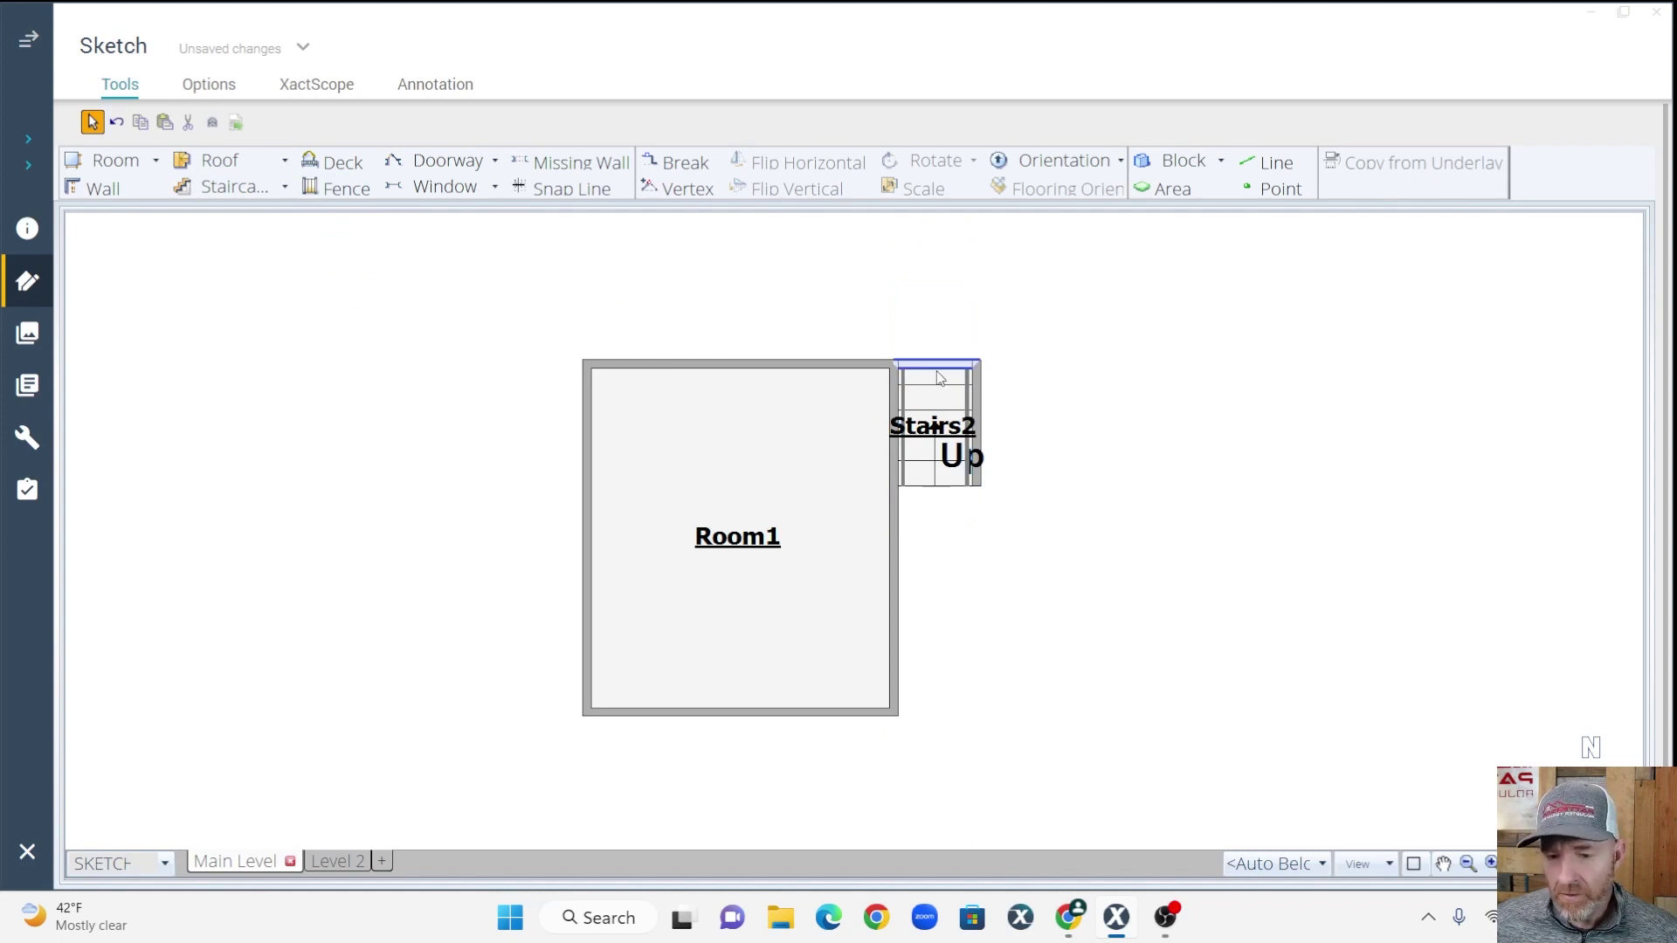
{"action": "left_click", "coordinate": [941, 379]}
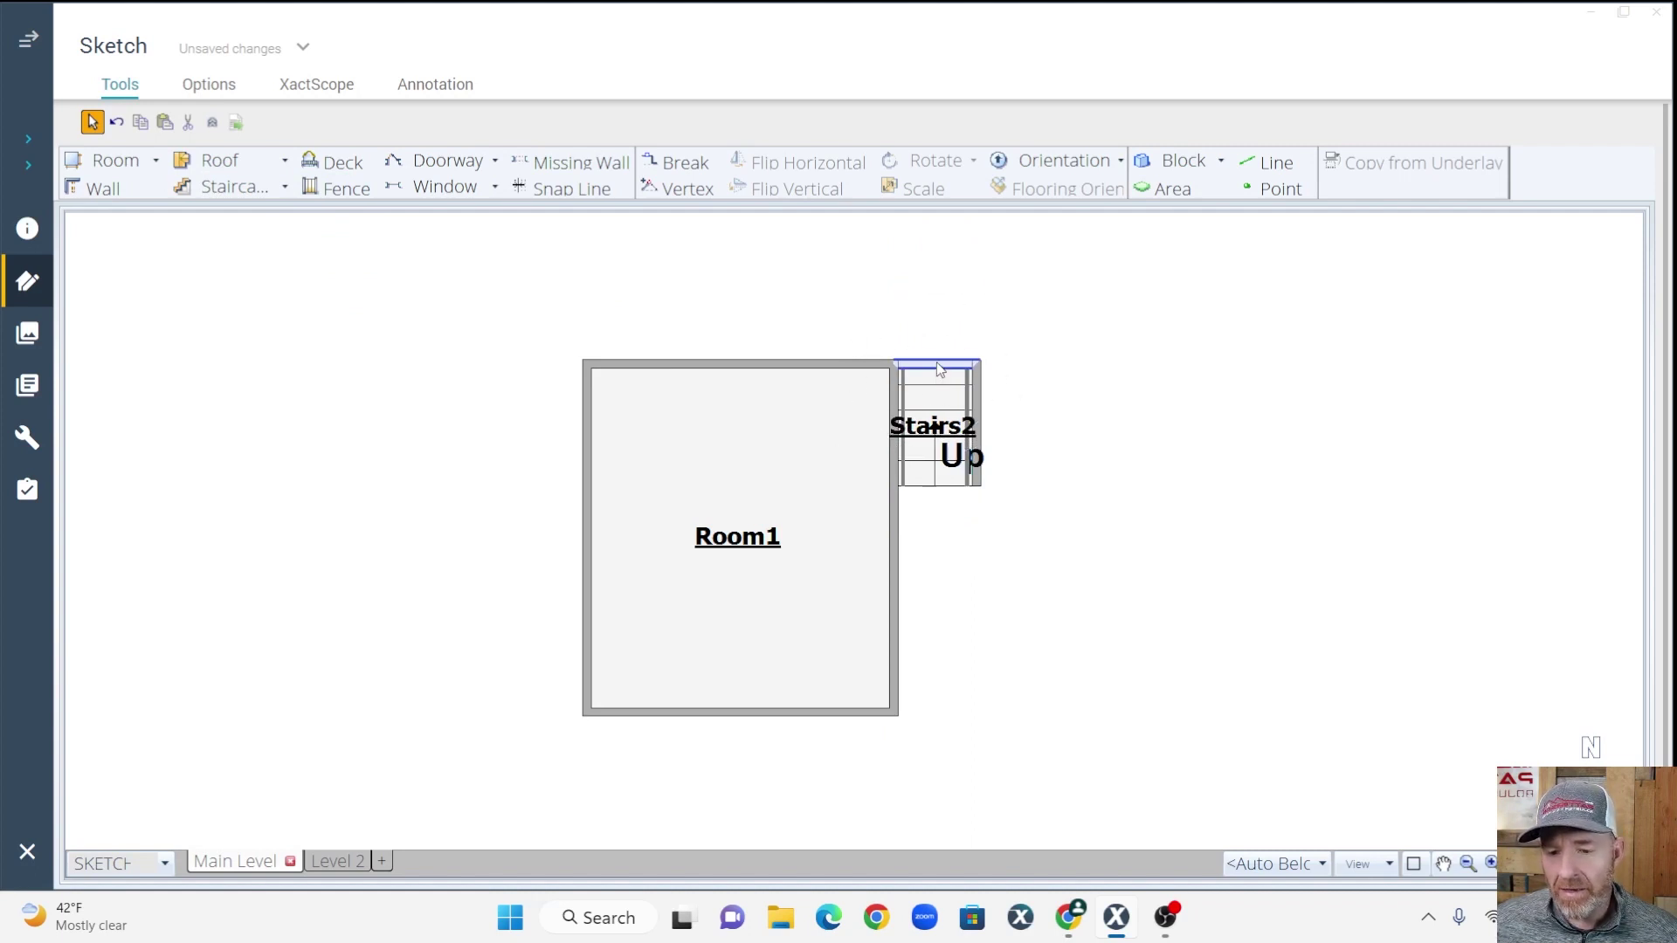
{"action": "left_click", "coordinate": [937, 363]}
{"action": "key", "text": "Delete"}
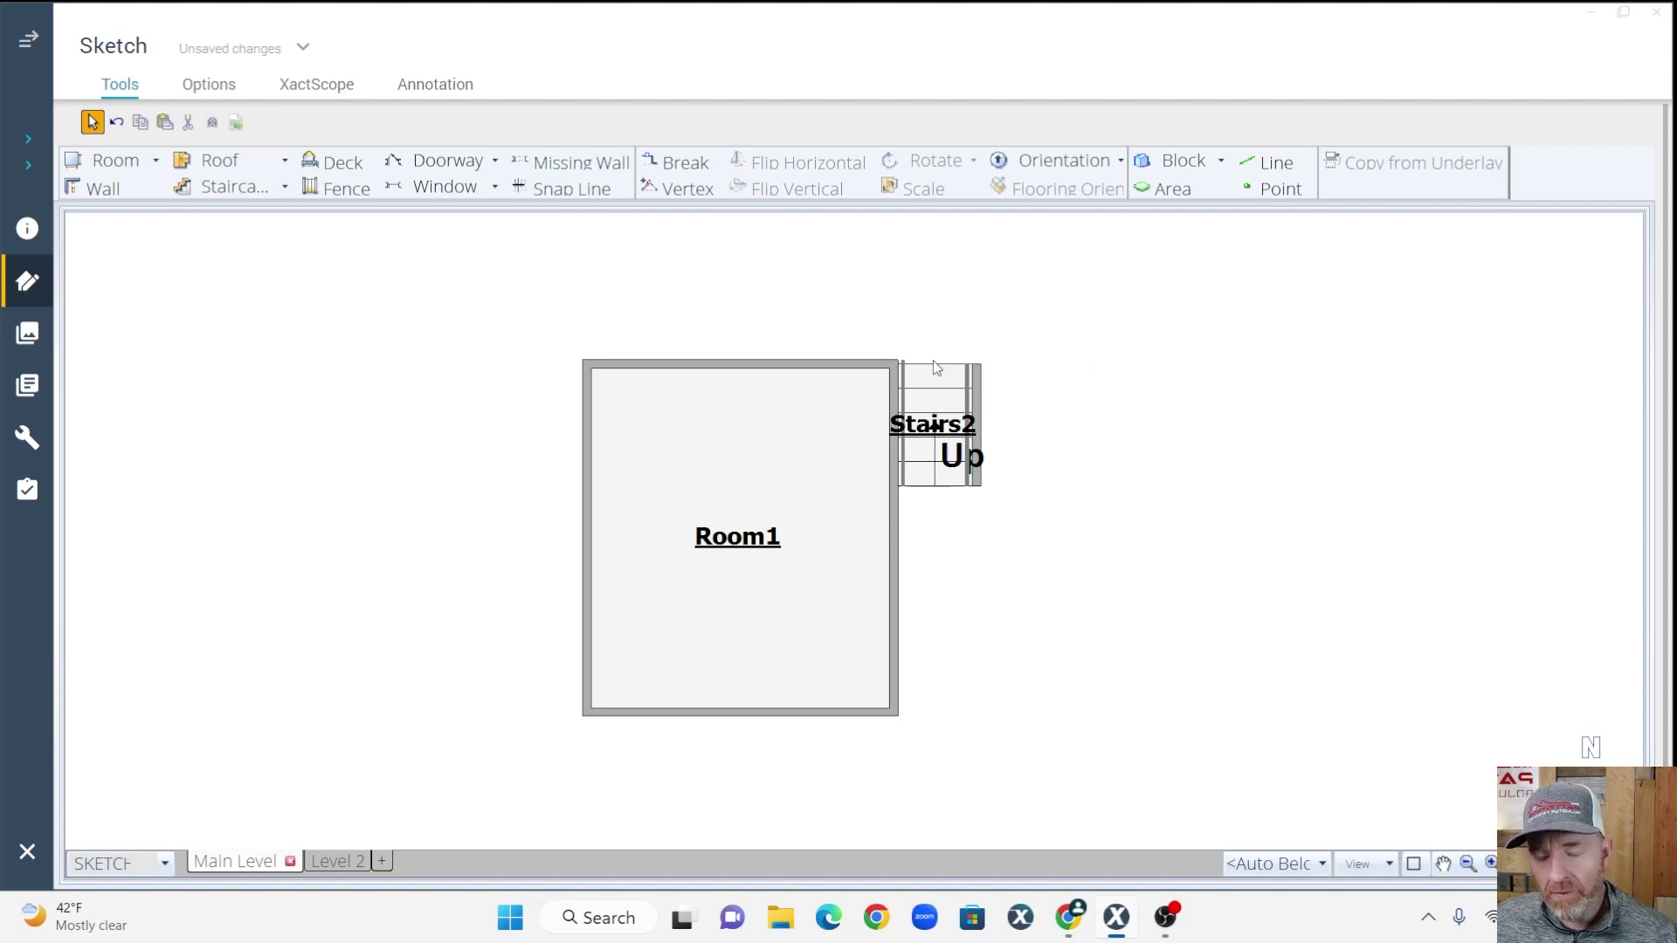
Widen Stairs2 to about 4' 4" by dragging its right wall outward
{"action": "left_click", "coordinate": [935, 367]}
{"action": "scroll", "coordinate": [961, 419], "scroll_direction": "up", "scroll_amount": 3}
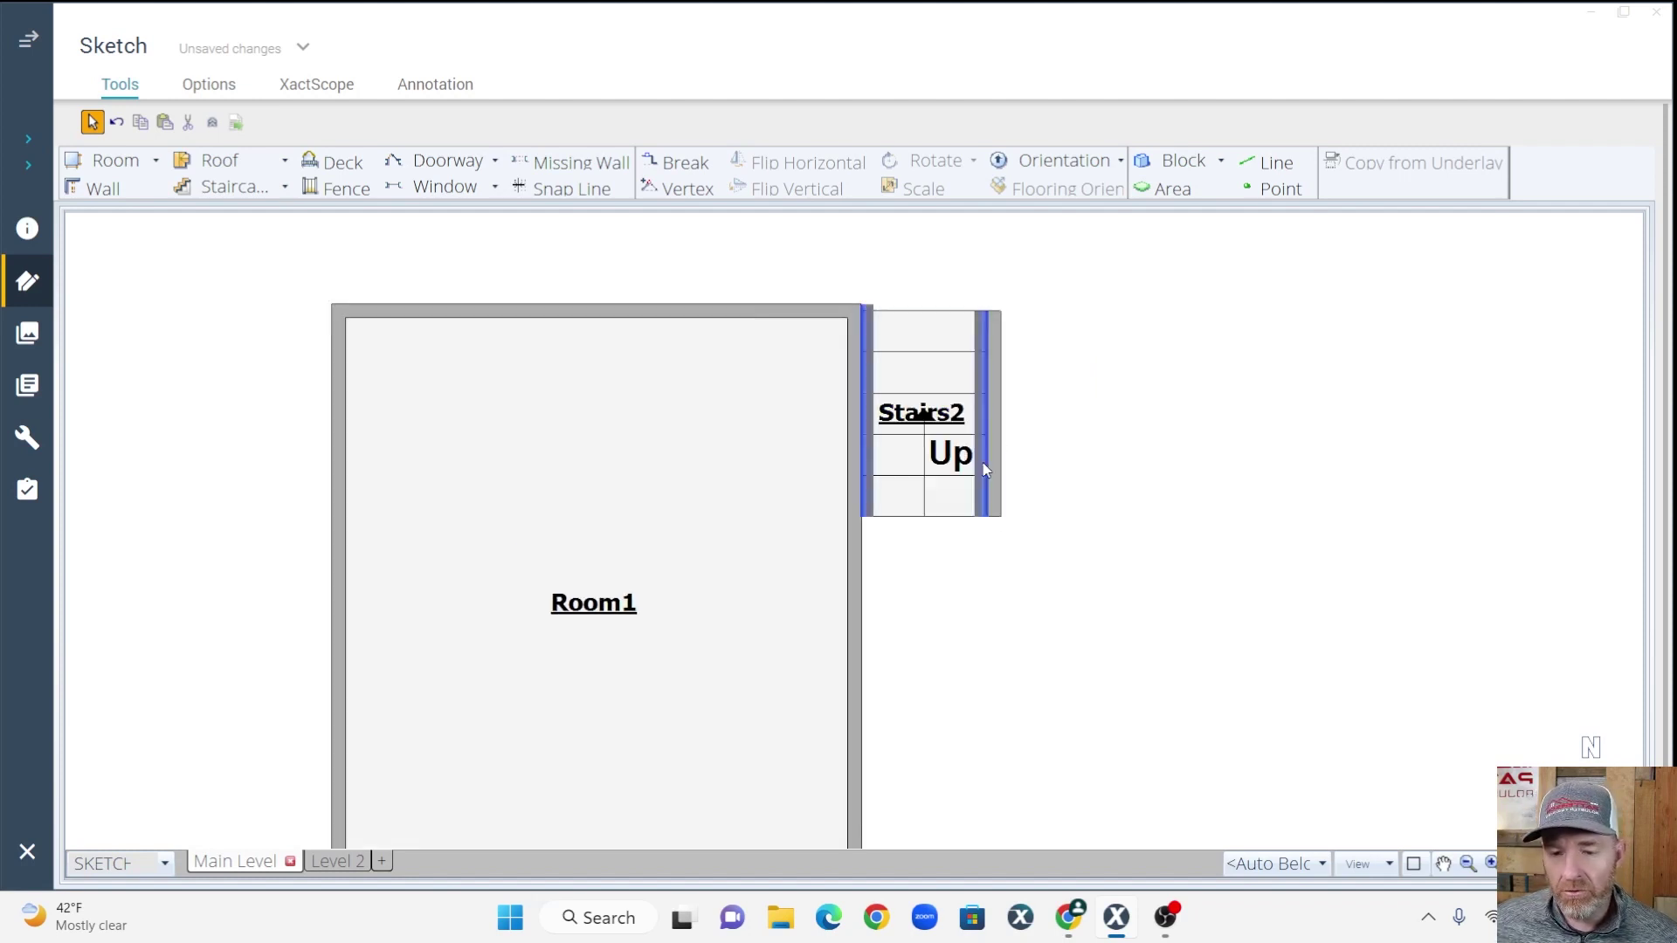
{"action": "left_click_drag", "start_coordinate": [994, 413], "coordinate": [1048, 416]}
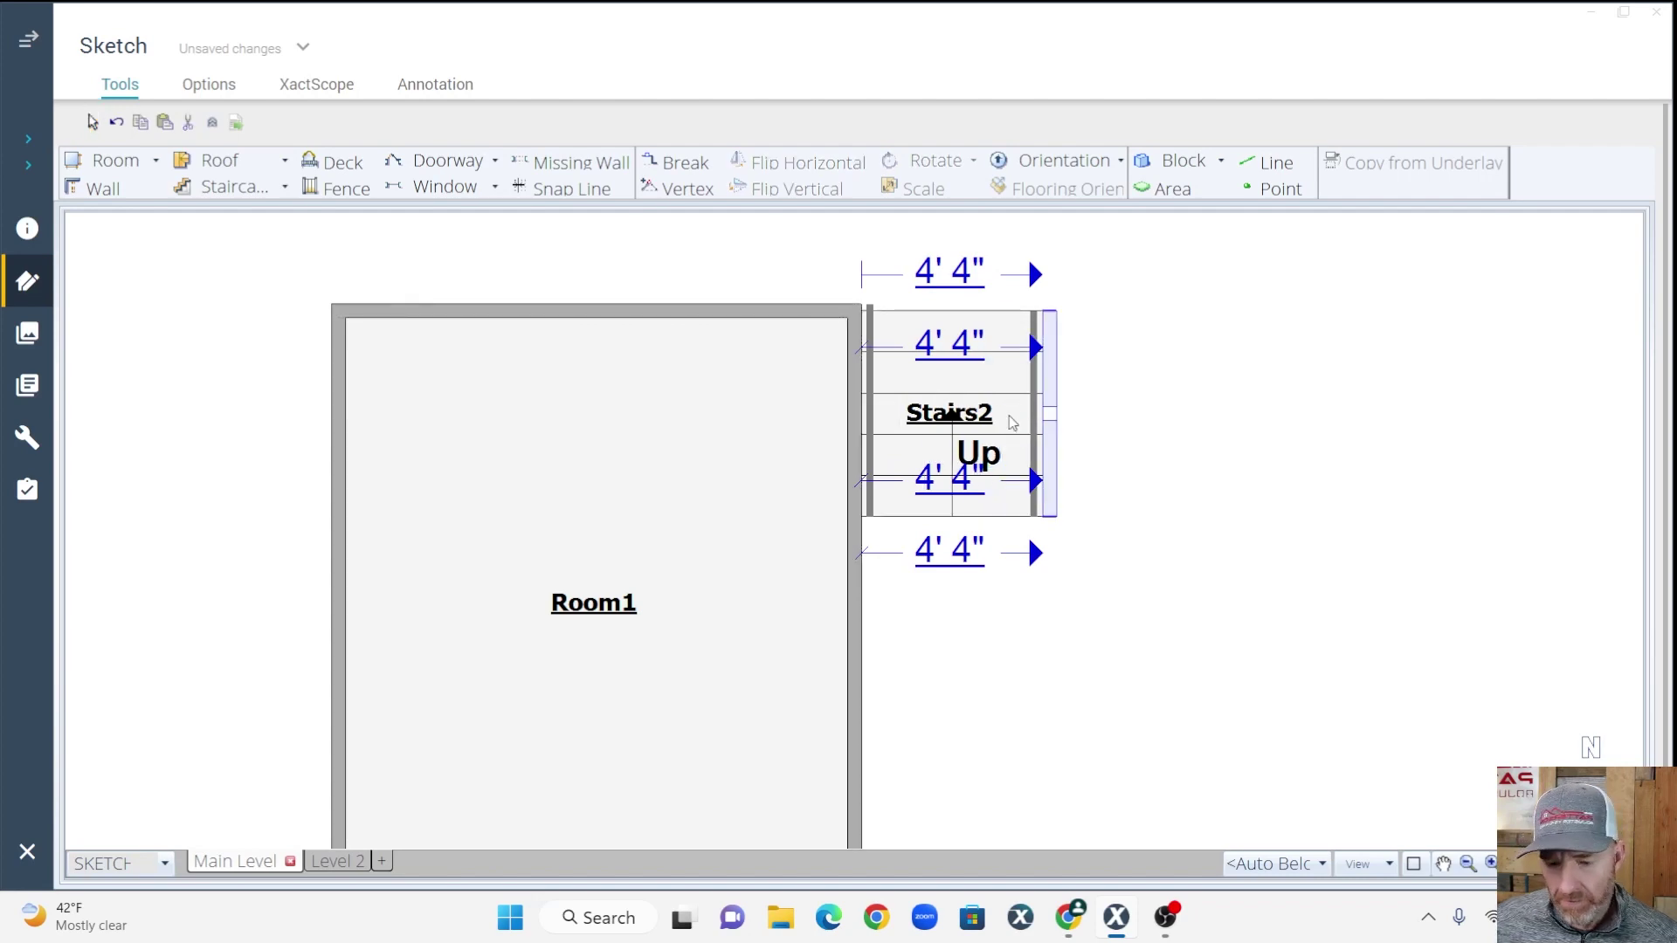
{"action": "left_click_drag", "start_coordinate": [1263, 404], "coordinate": [1030, 611]}
{"action": "scroll", "coordinate": [1039, 517], "scroll_direction": "down", "scroll_amount": 3}
Draw a new Stairs3 right of Stairs2, sized 4' 6" wide by 11' long
{"action": "key", "text": "Escape"}
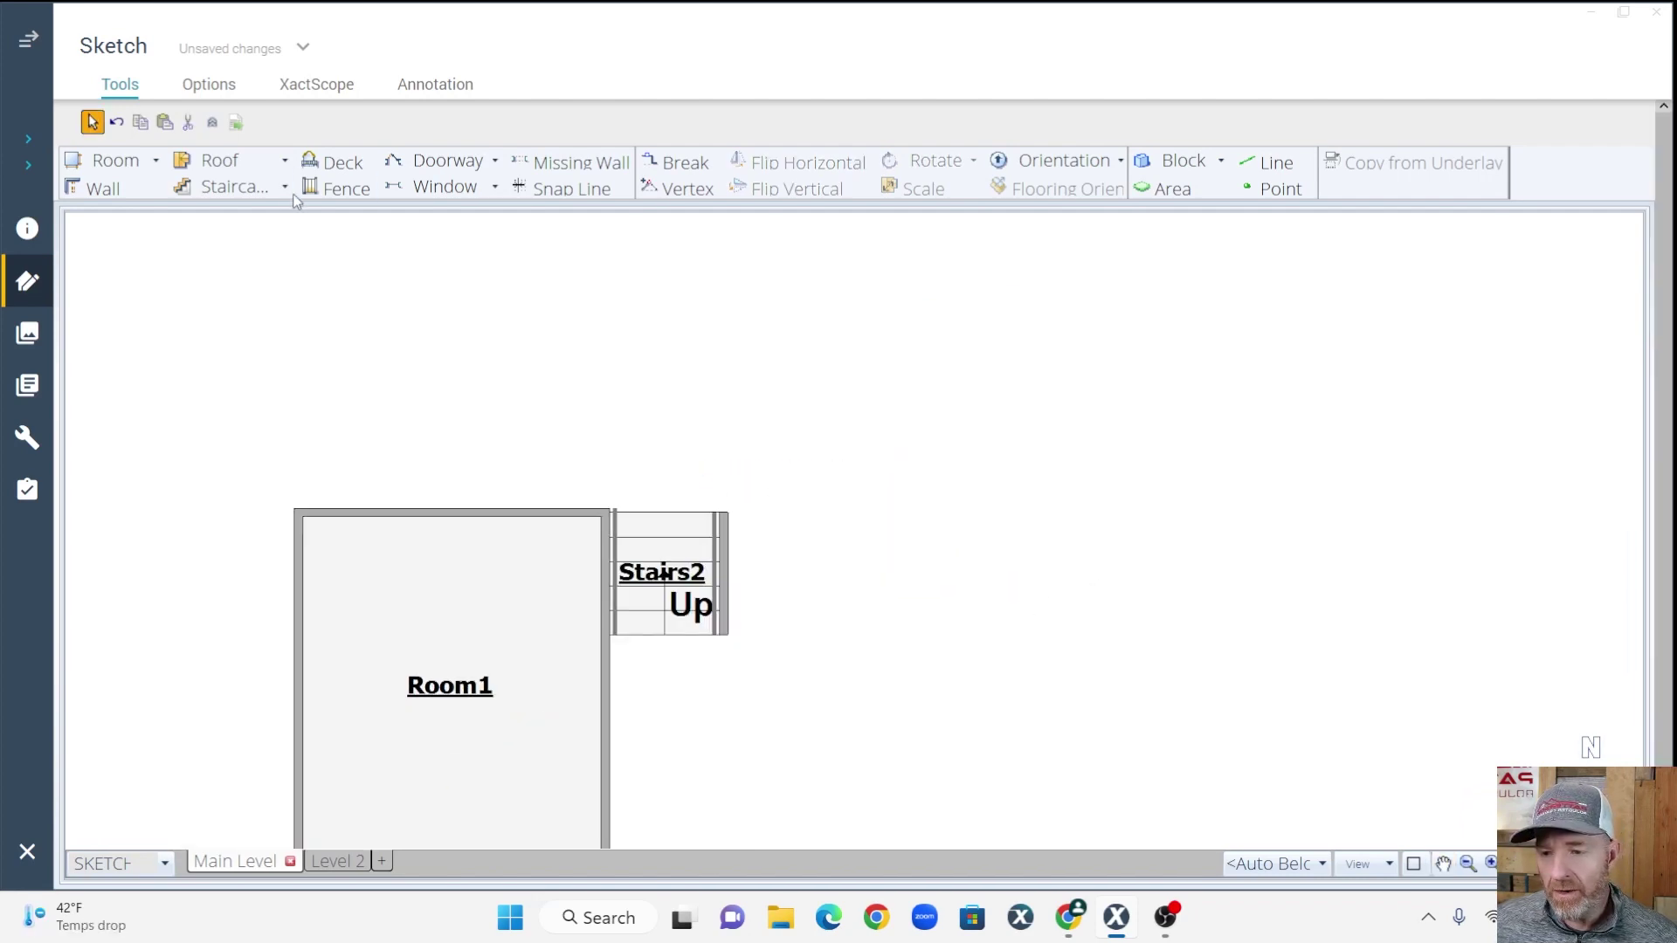
{"action": "key", "text": "s"}
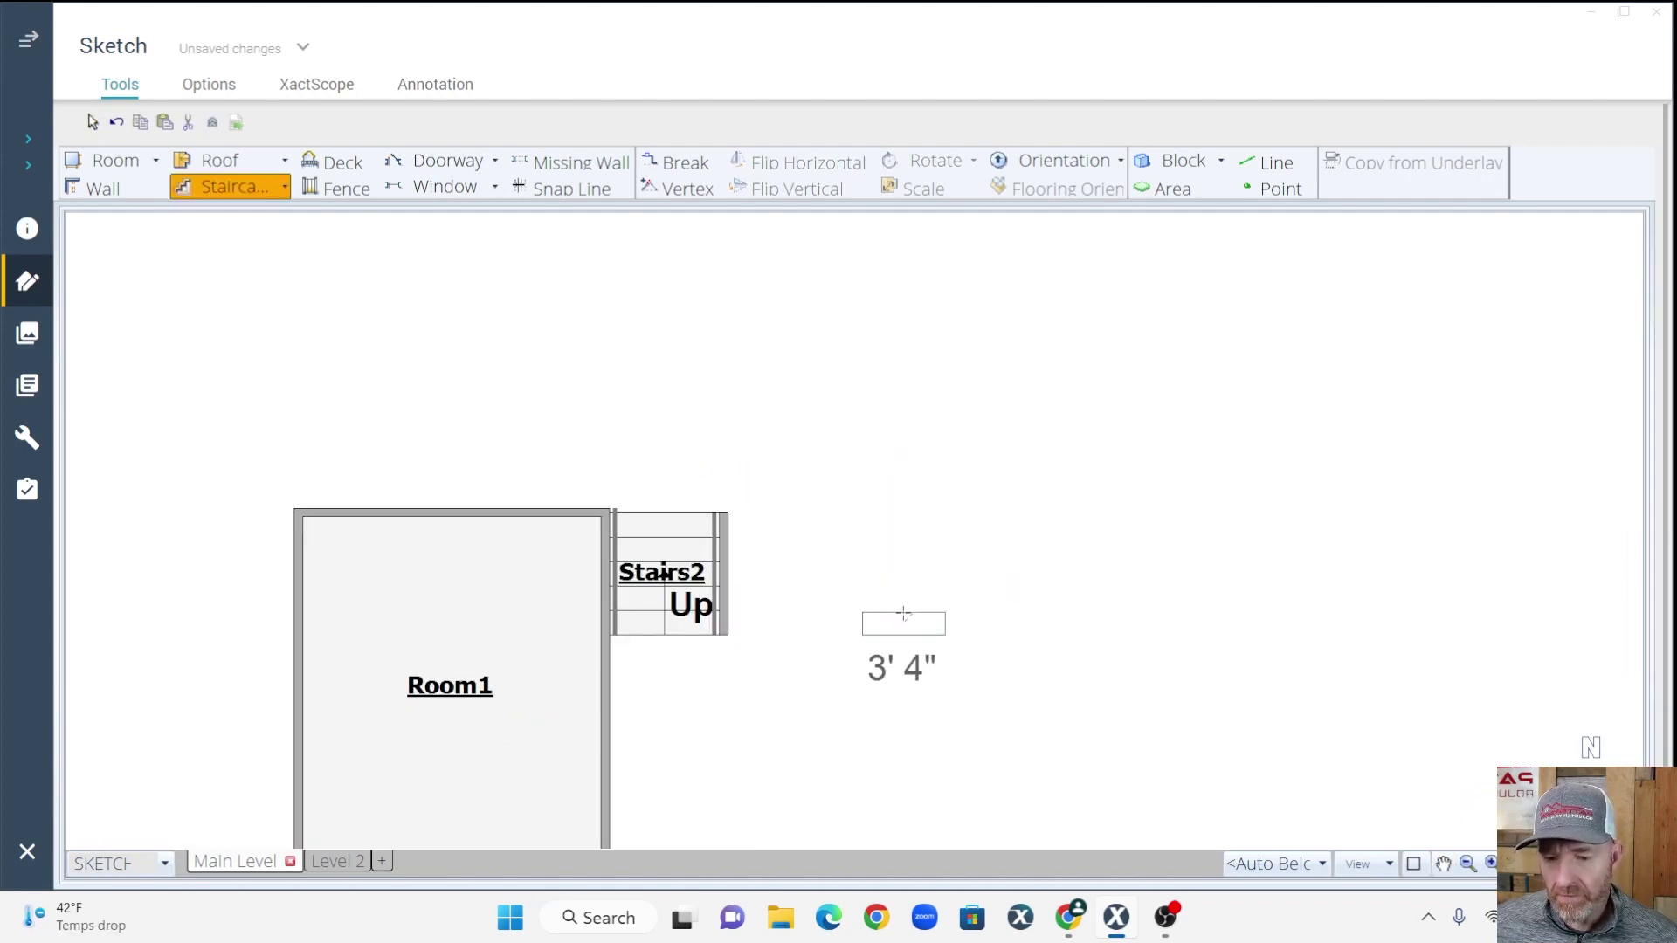
{"action": "left_click_drag", "start_coordinate": [900, 632], "coordinate": [915, 383]}
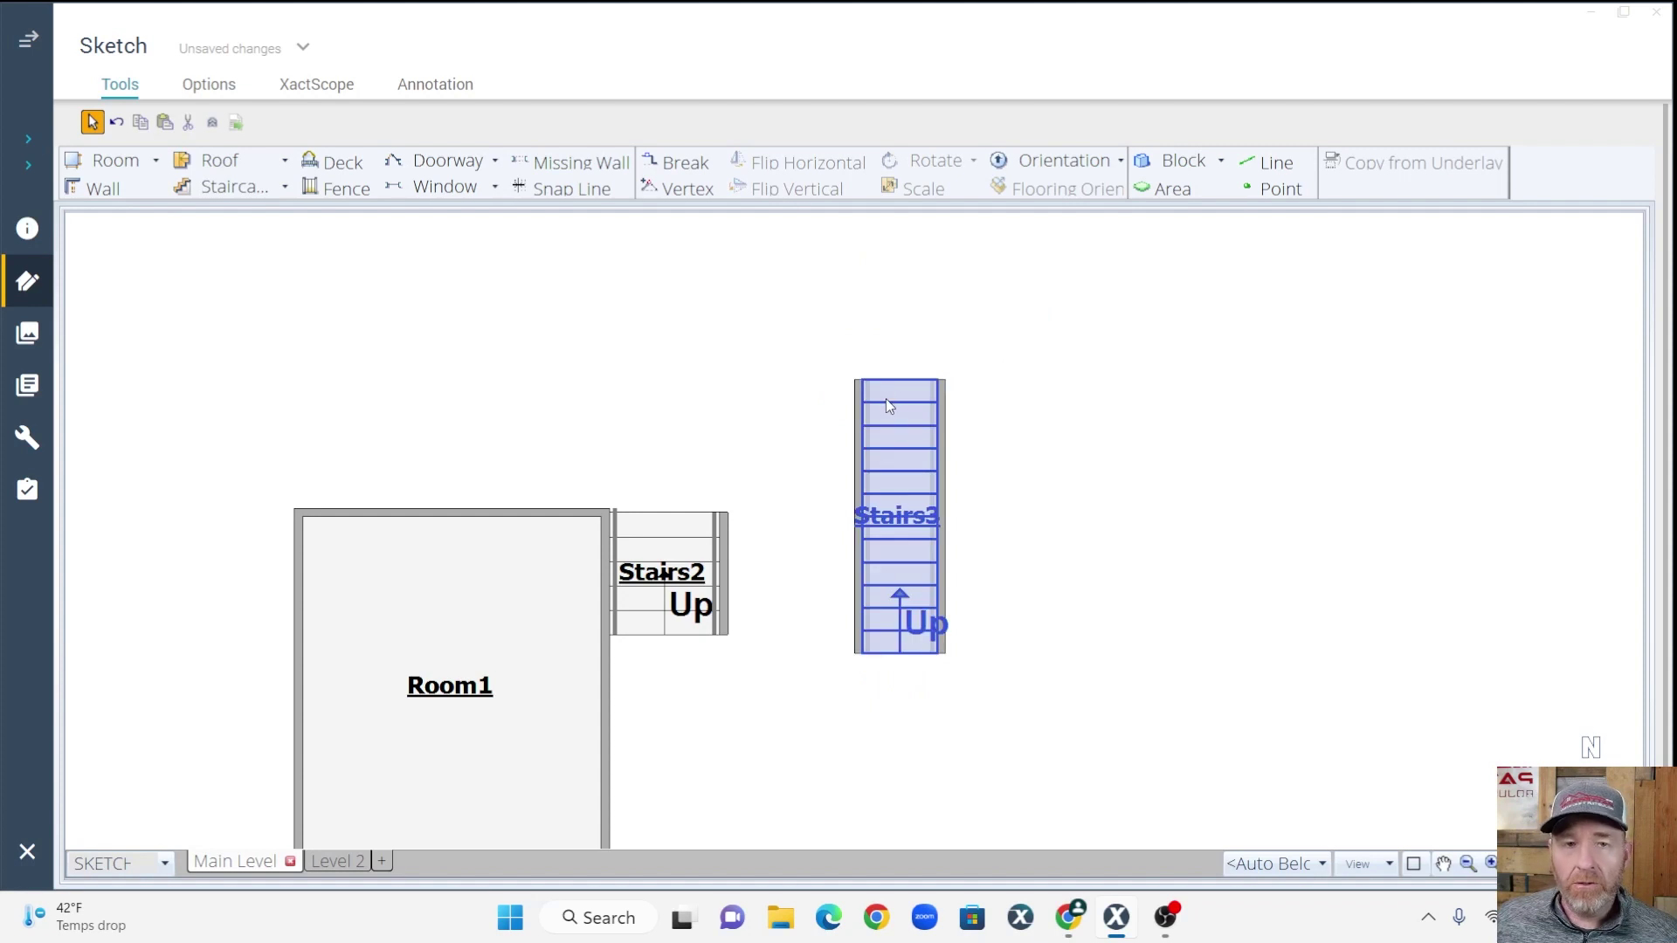
{"action": "left_click", "coordinate": [897, 562]}
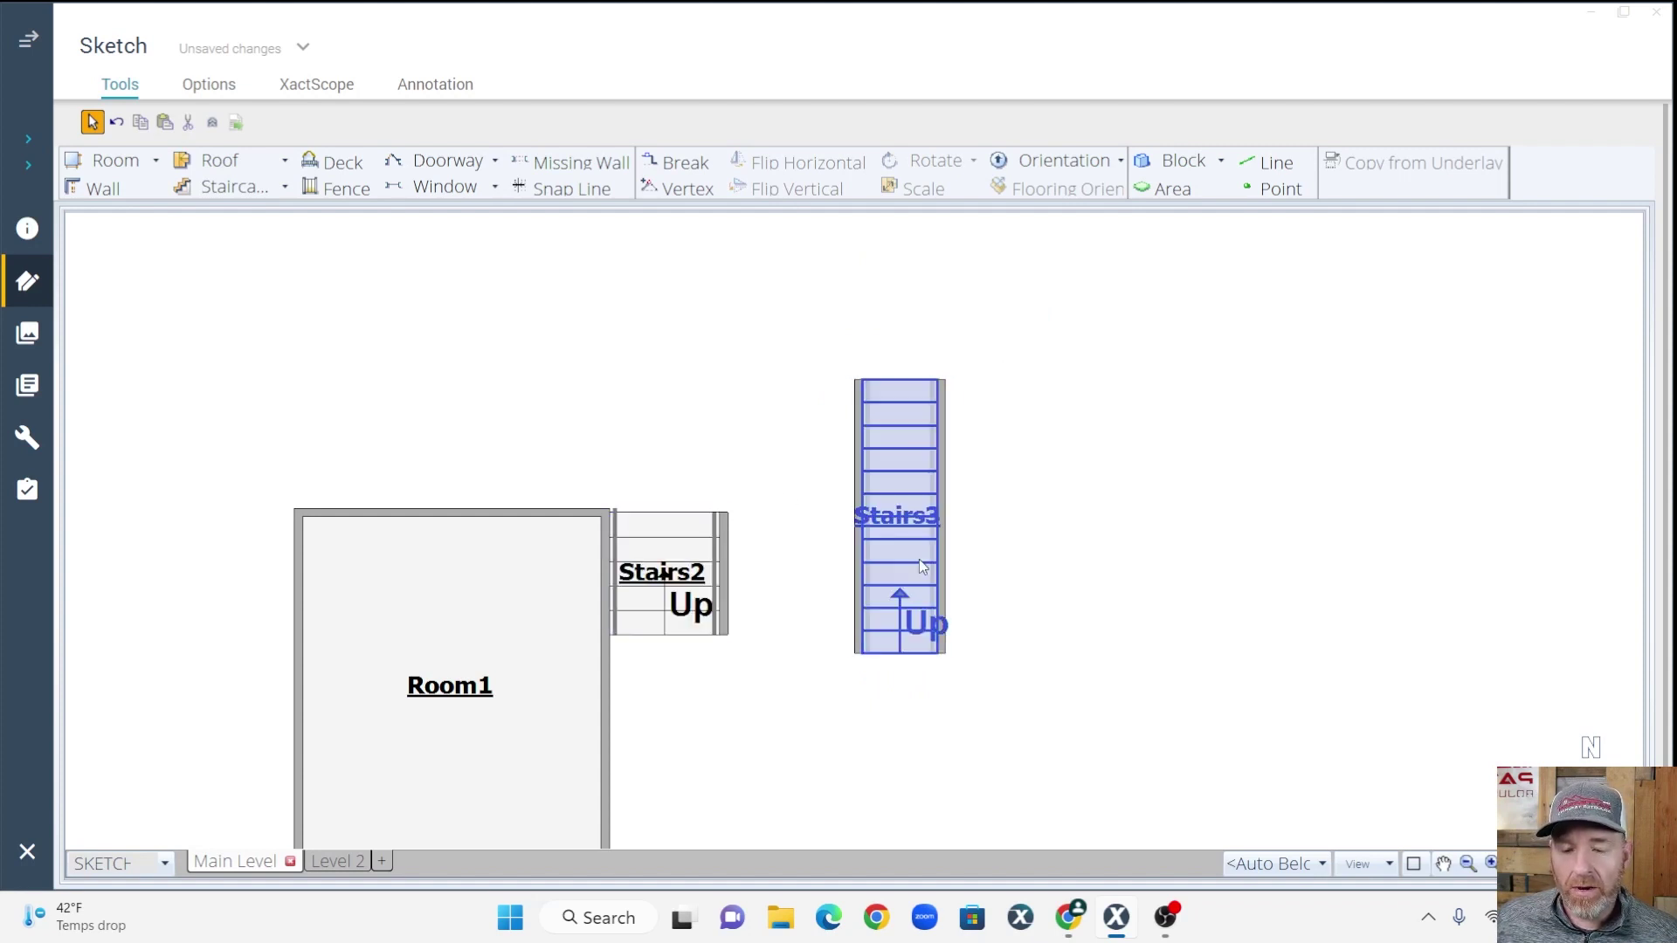
{"action": "left_click", "coordinate": [898, 472]}
{"action": "left_click", "coordinate": [946, 515]}
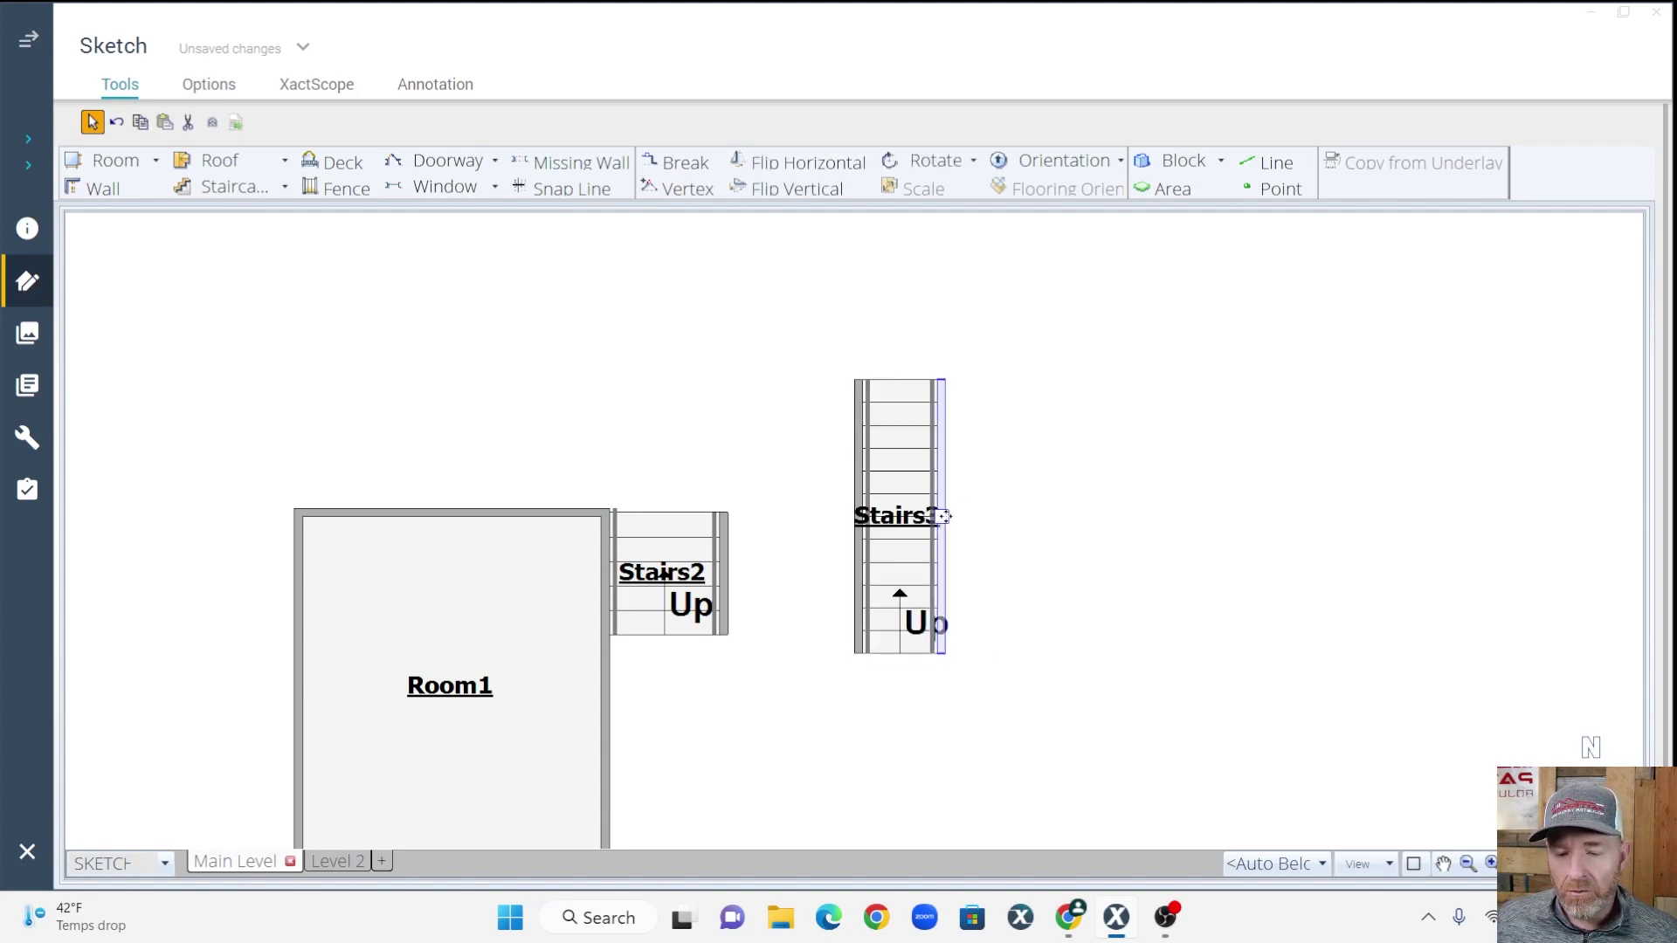
{"action": "left_click_drag", "start_coordinate": [961, 513], "coordinate": [981, 513]}
{"action": "scroll", "coordinate": [984, 499], "scroll_direction": "up", "scroll_amount": 1}
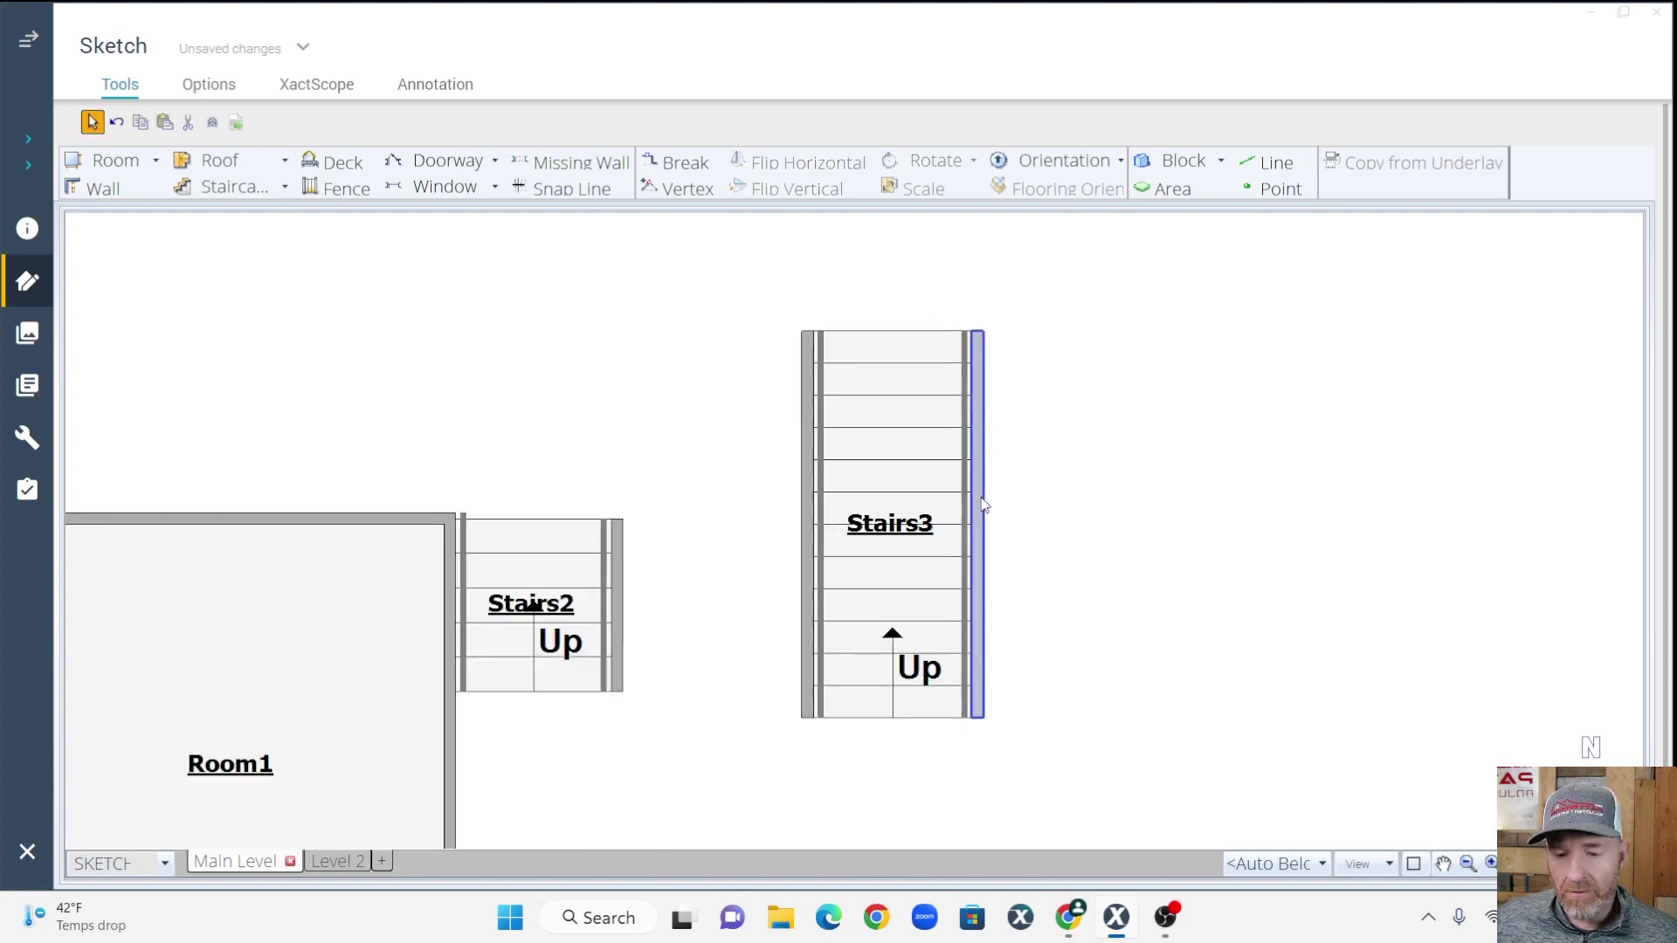
{"action": "left_click", "coordinate": [935, 502]}
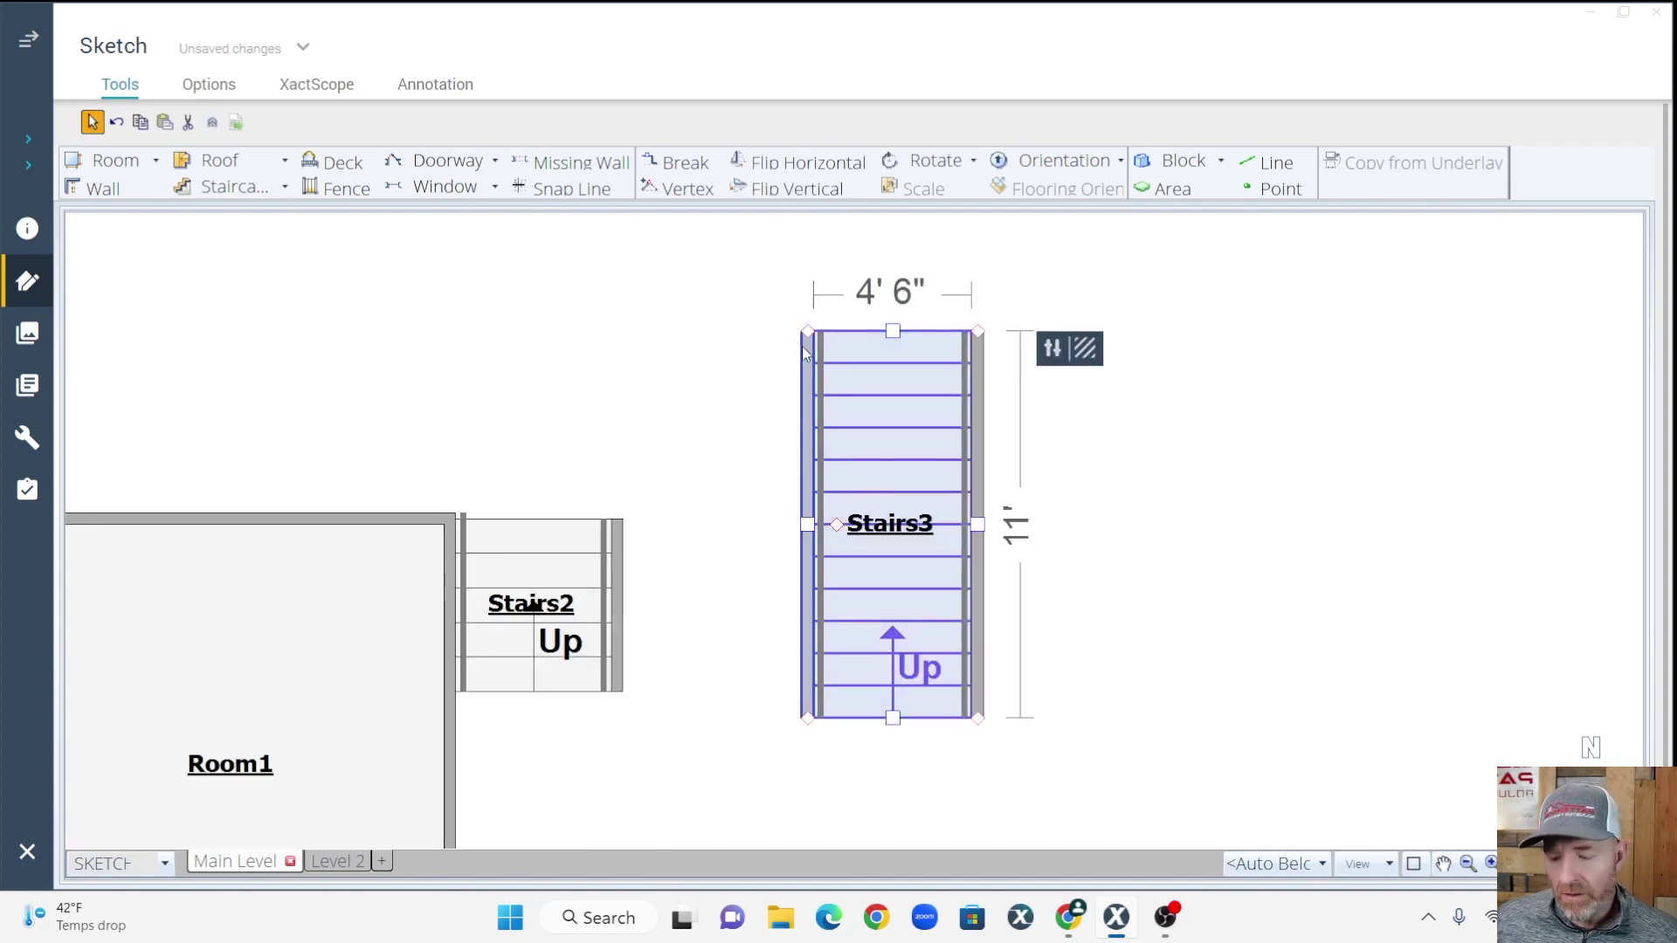
Drag Stairs3's left corners diagonally to angle both ends, giving 20' 8" and 14' 2" sides
{"action": "left_click_drag", "start_coordinate": [1081, 487], "coordinate": [1073, 528]}
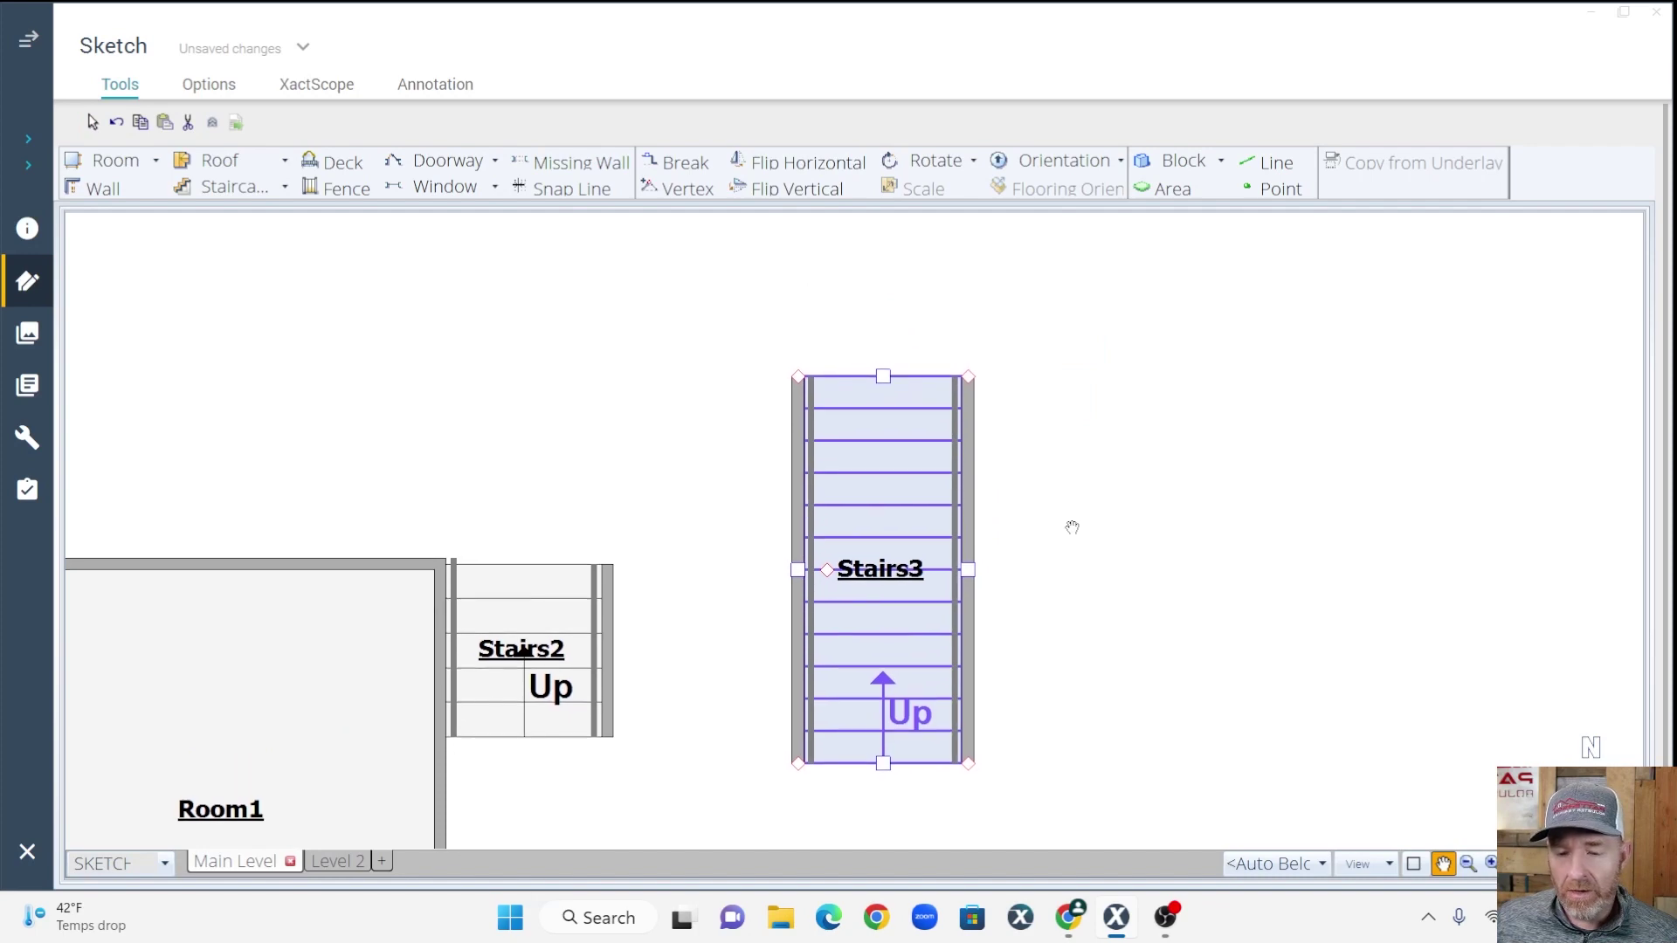
{"action": "key", "text": "Escape"}
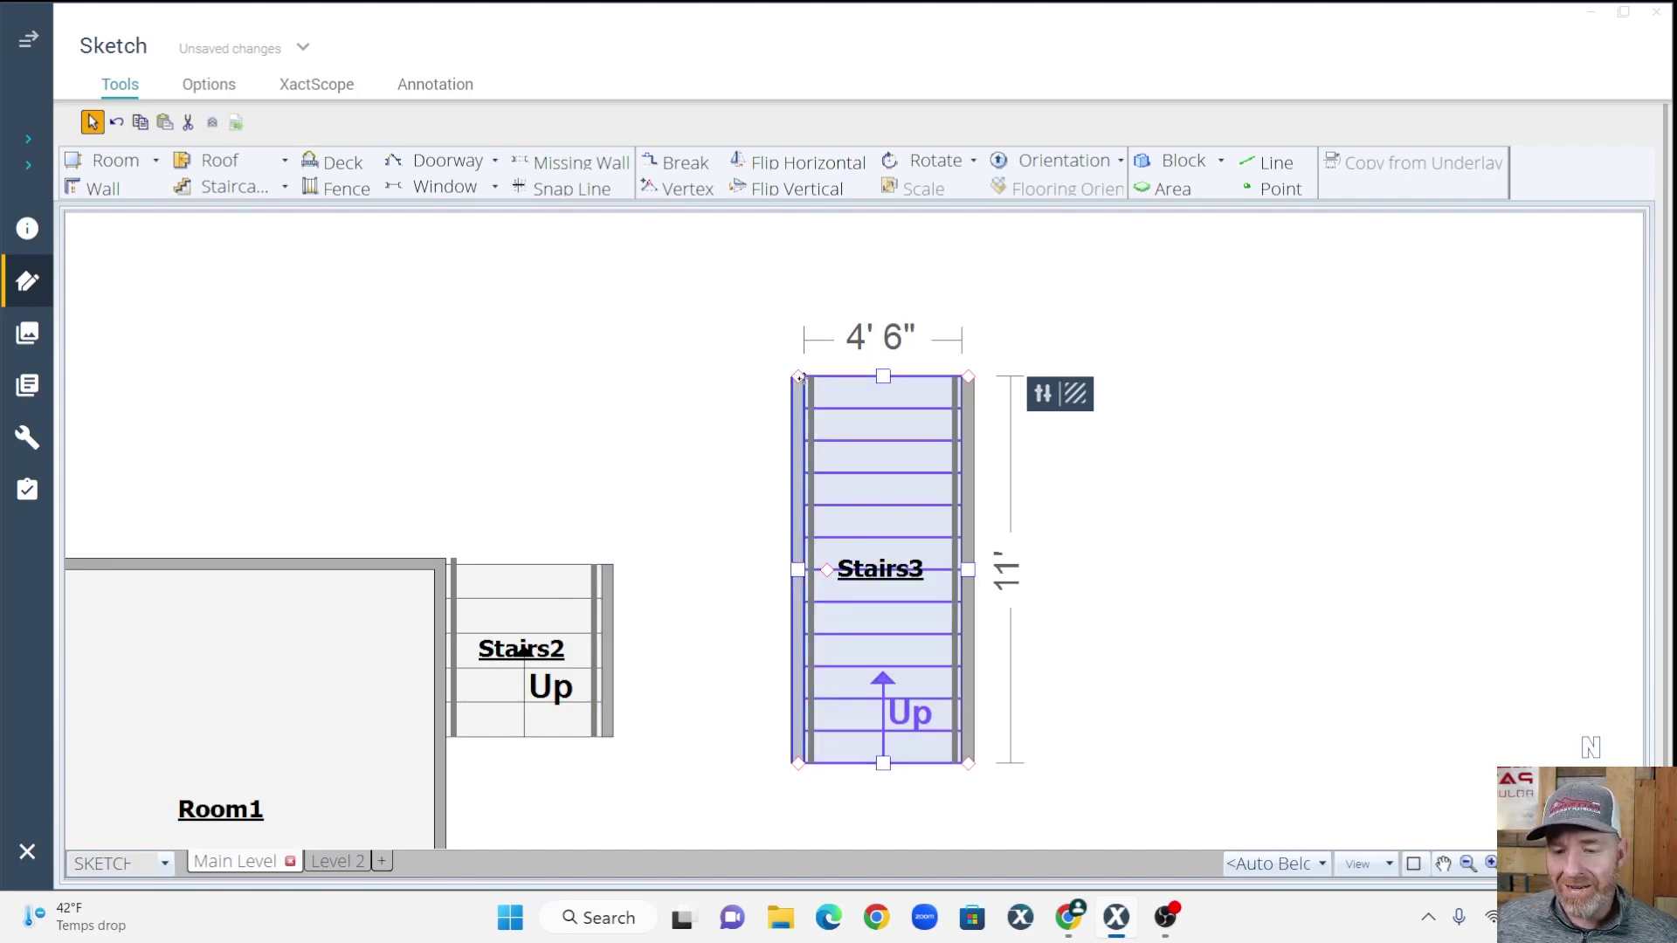
{"action": "left_click", "coordinate": [797, 375]}
{"action": "left_click", "coordinate": [798, 378]}
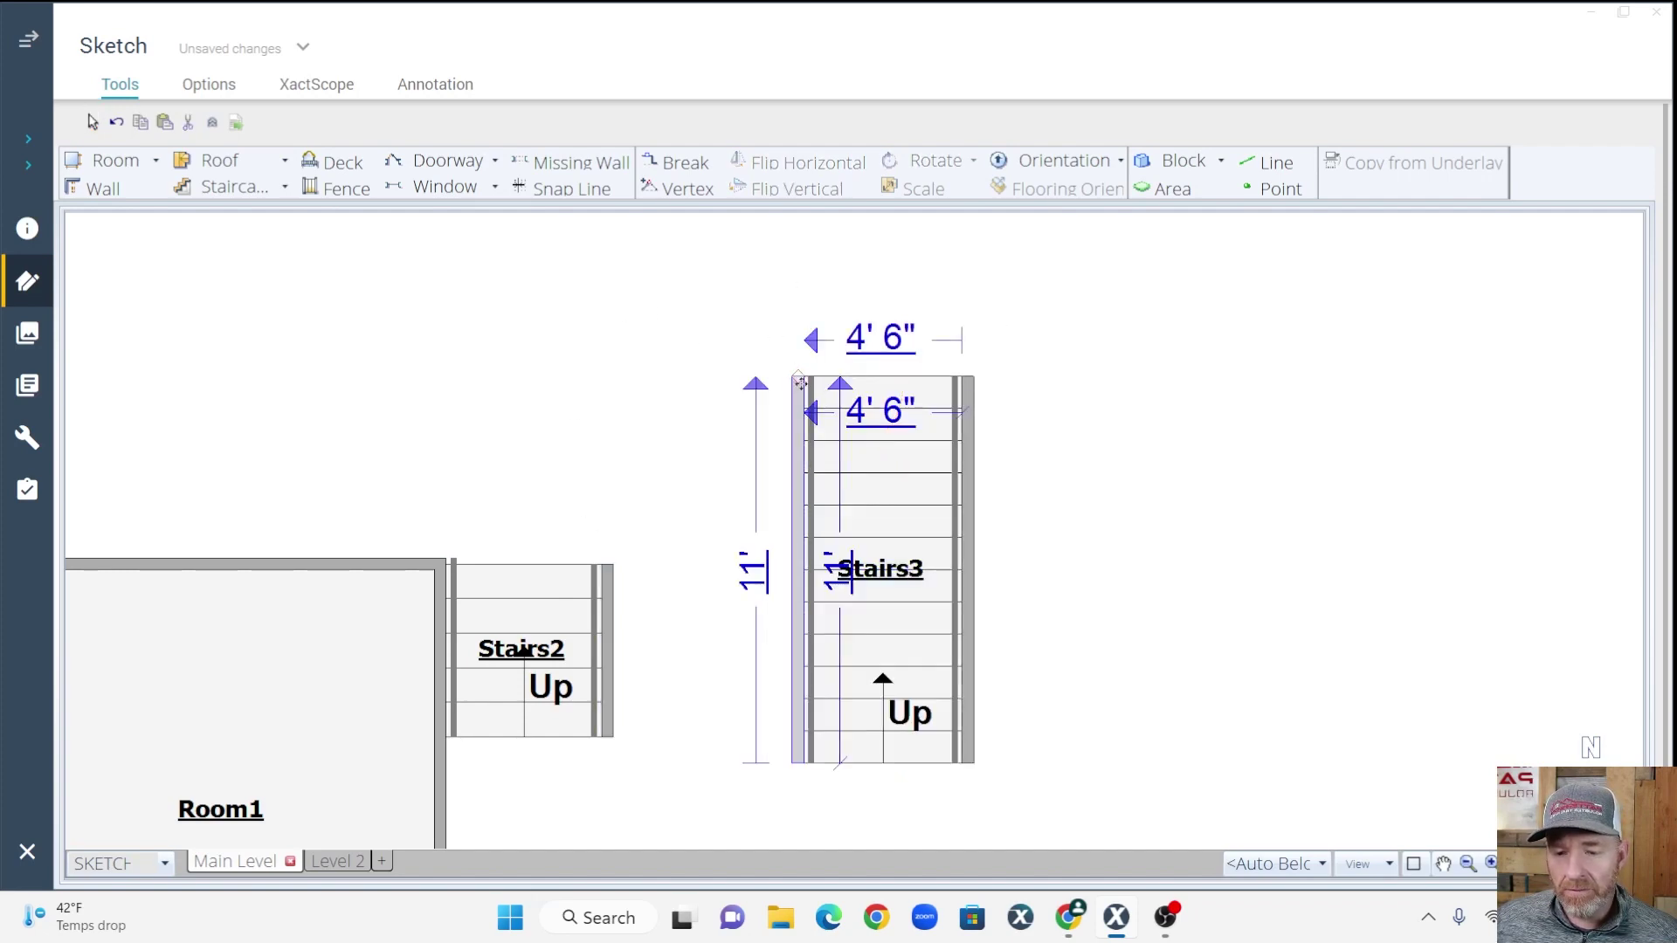
{"action": "left_click_drag", "start_coordinate": [798, 377], "coordinate": [853, 248]}
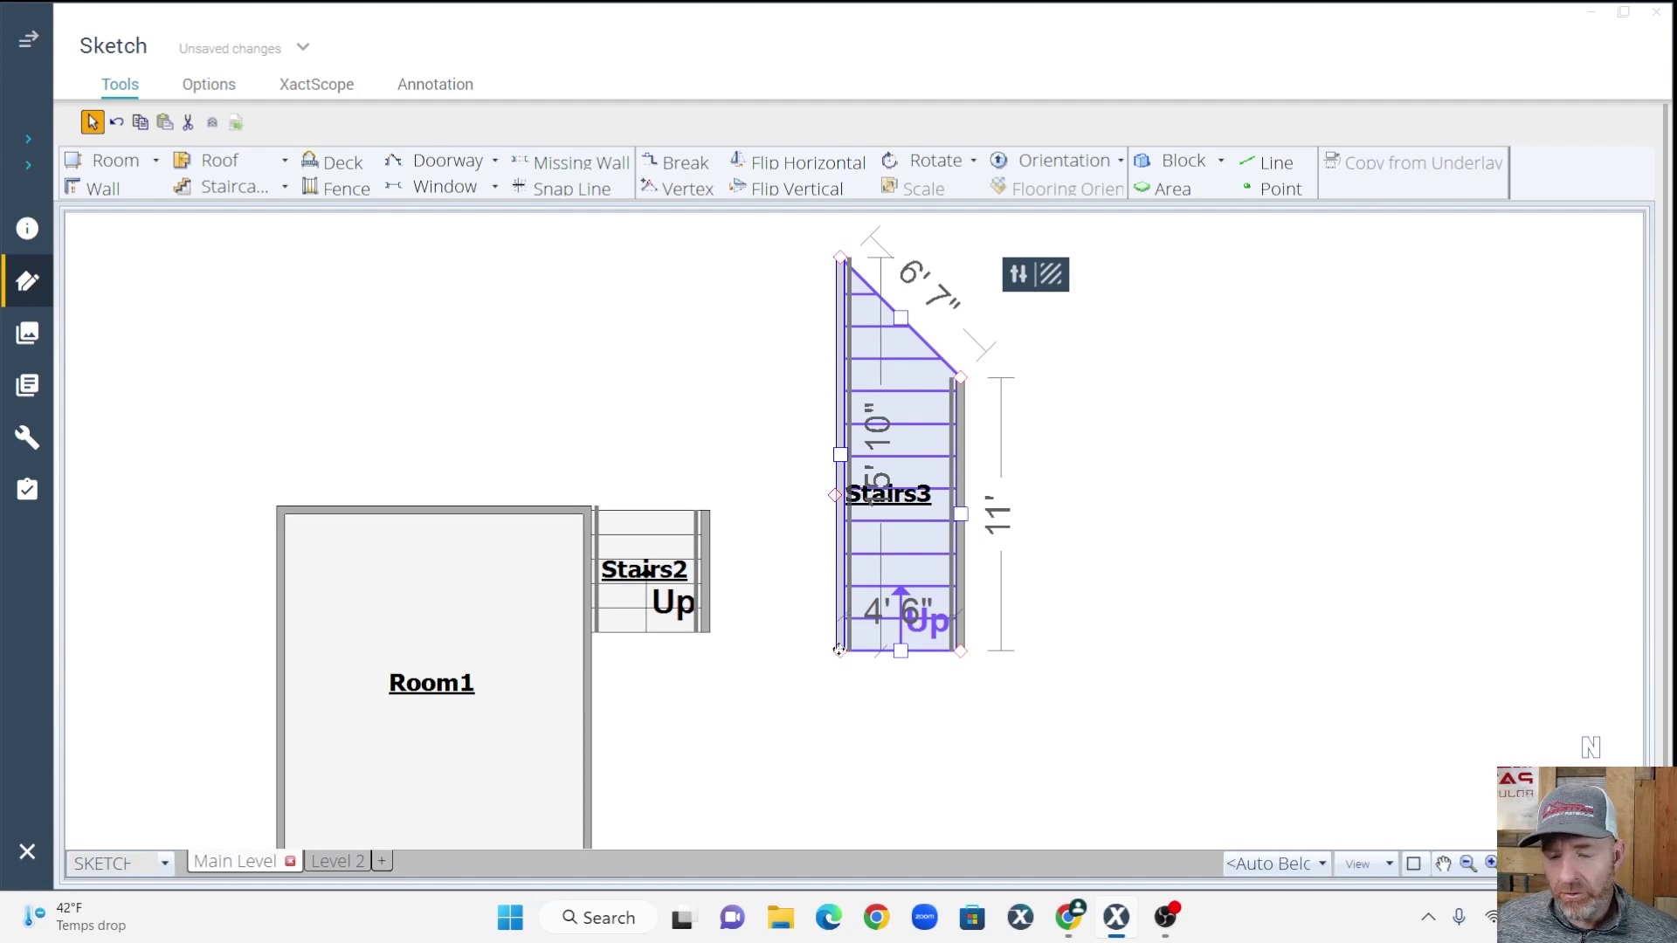
{"action": "left_click_drag", "start_coordinate": [838, 651], "coordinate": [871, 760]}
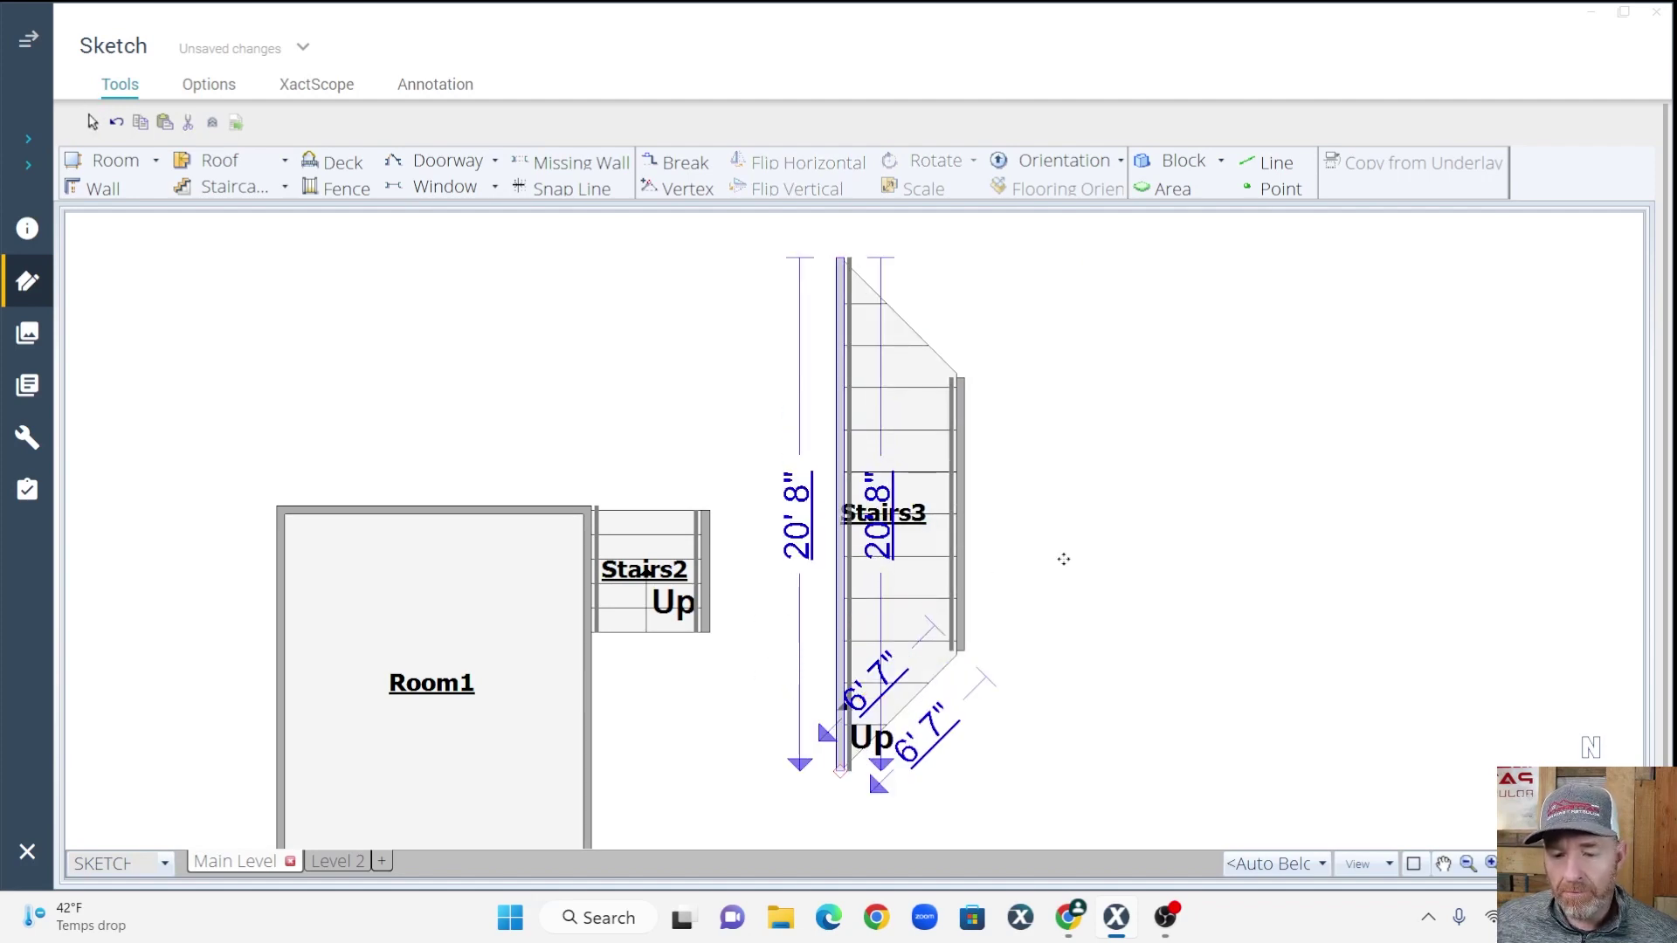
{"action": "left_click", "coordinate": [924, 554]}
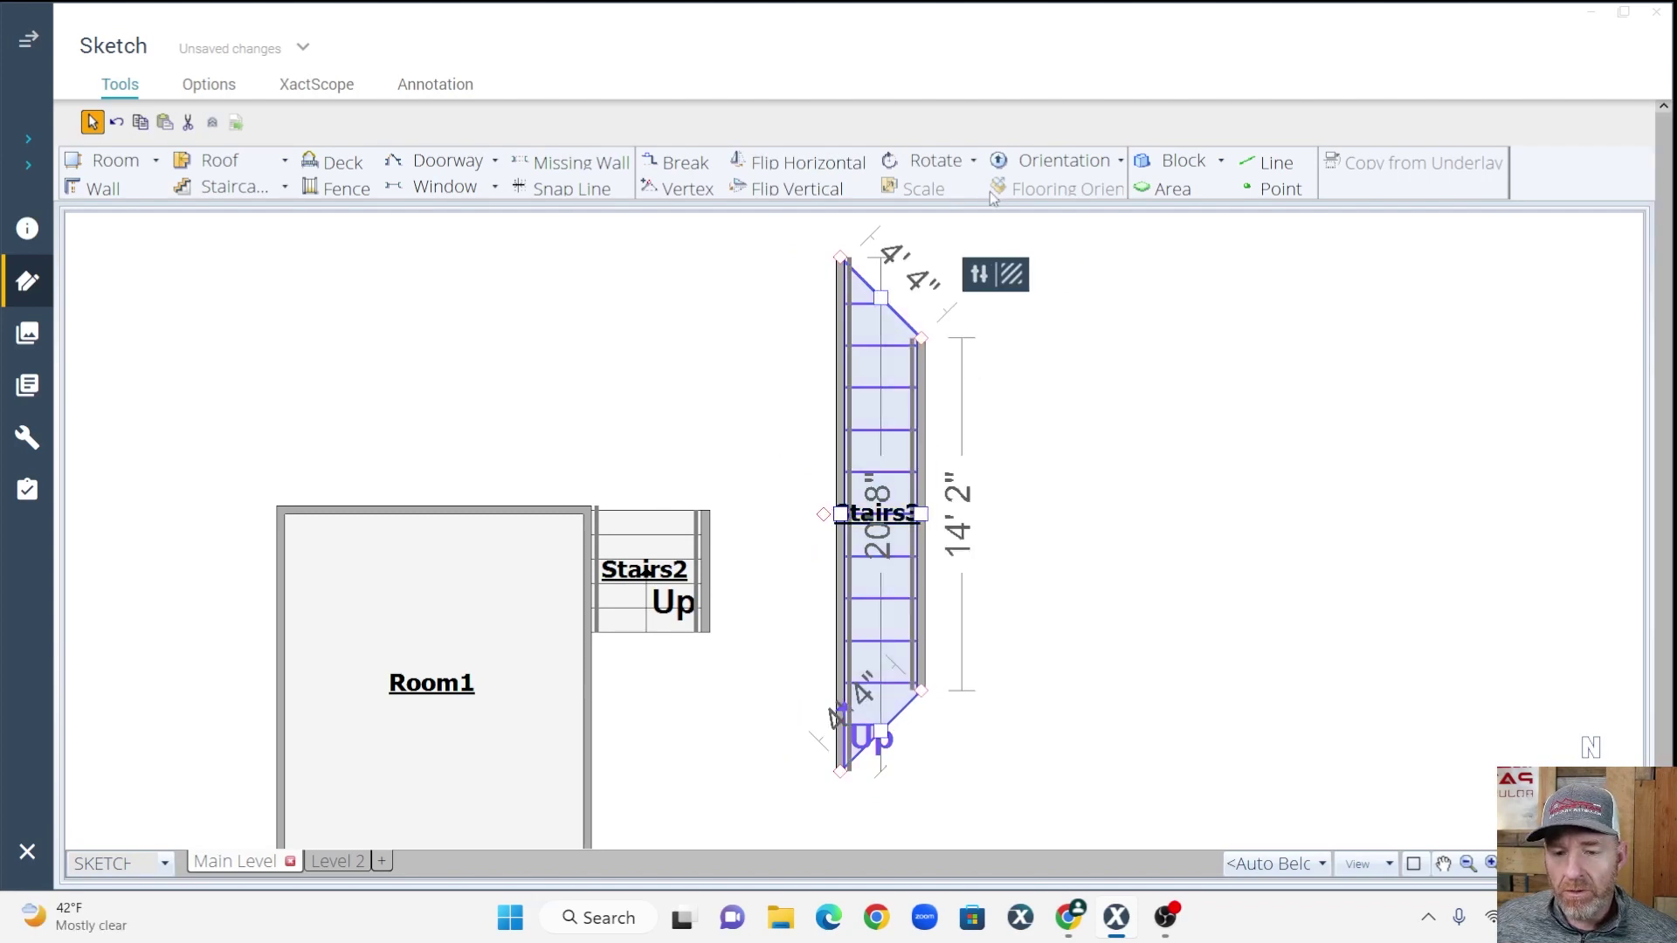
{"action": "left_click", "coordinate": [972, 162]}
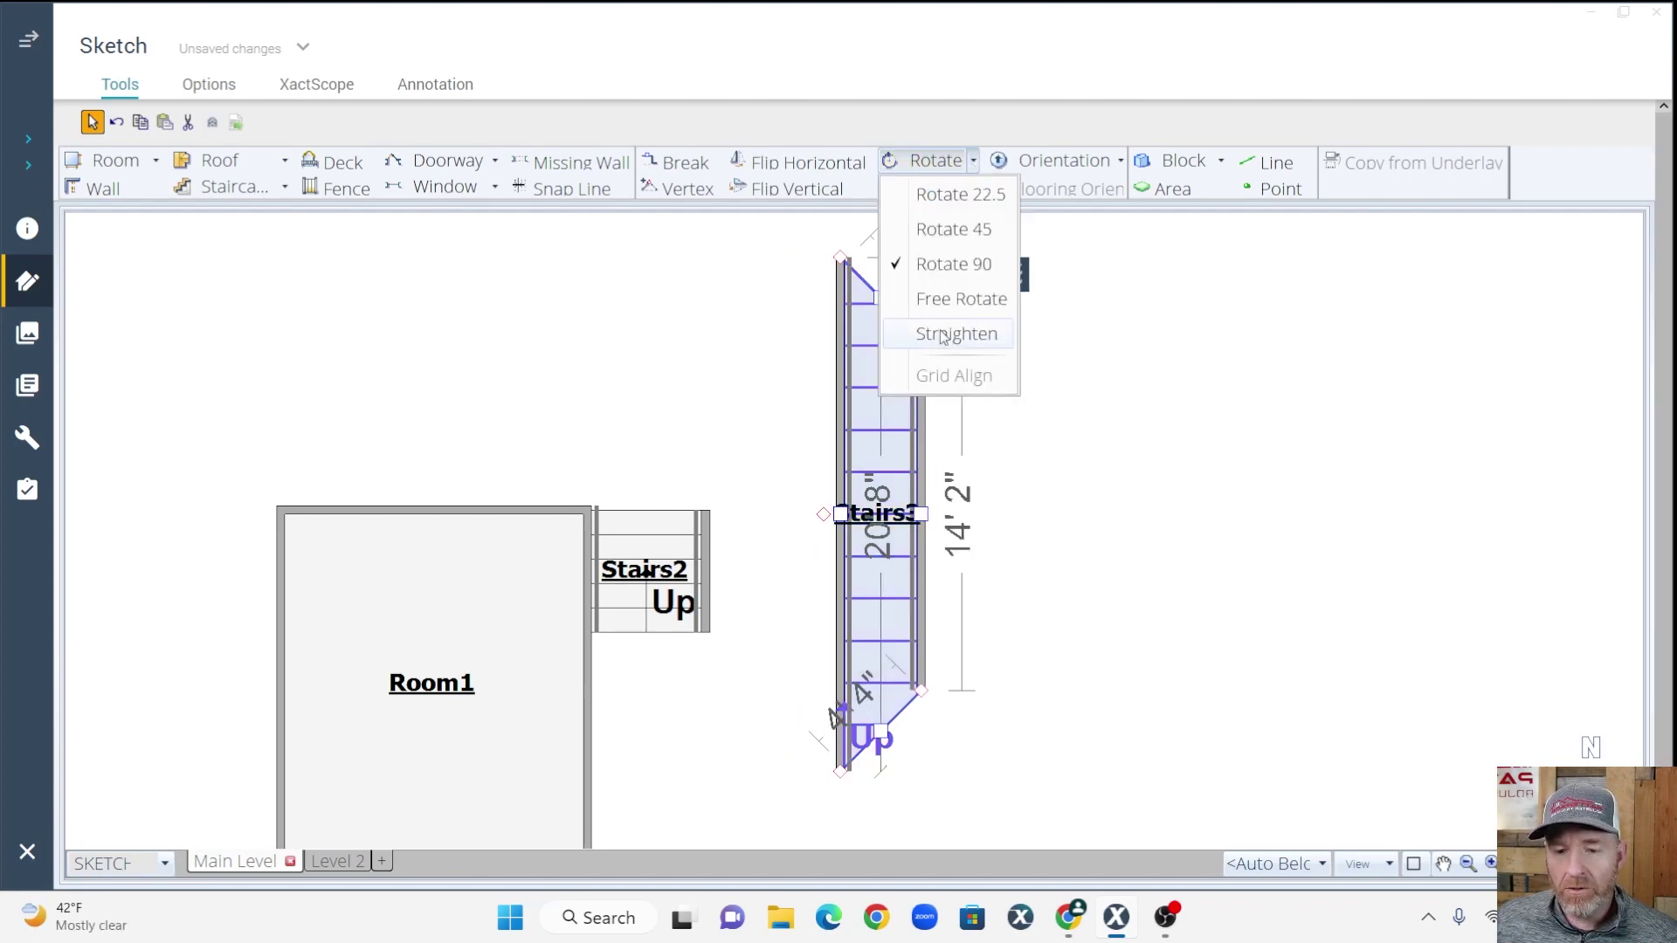
Straighten Stairs3, then free-rotate it to 315° so it runs diagonally up-right
{"action": "left_click", "coordinate": [955, 334]}
{"action": "left_click", "coordinate": [973, 160]}
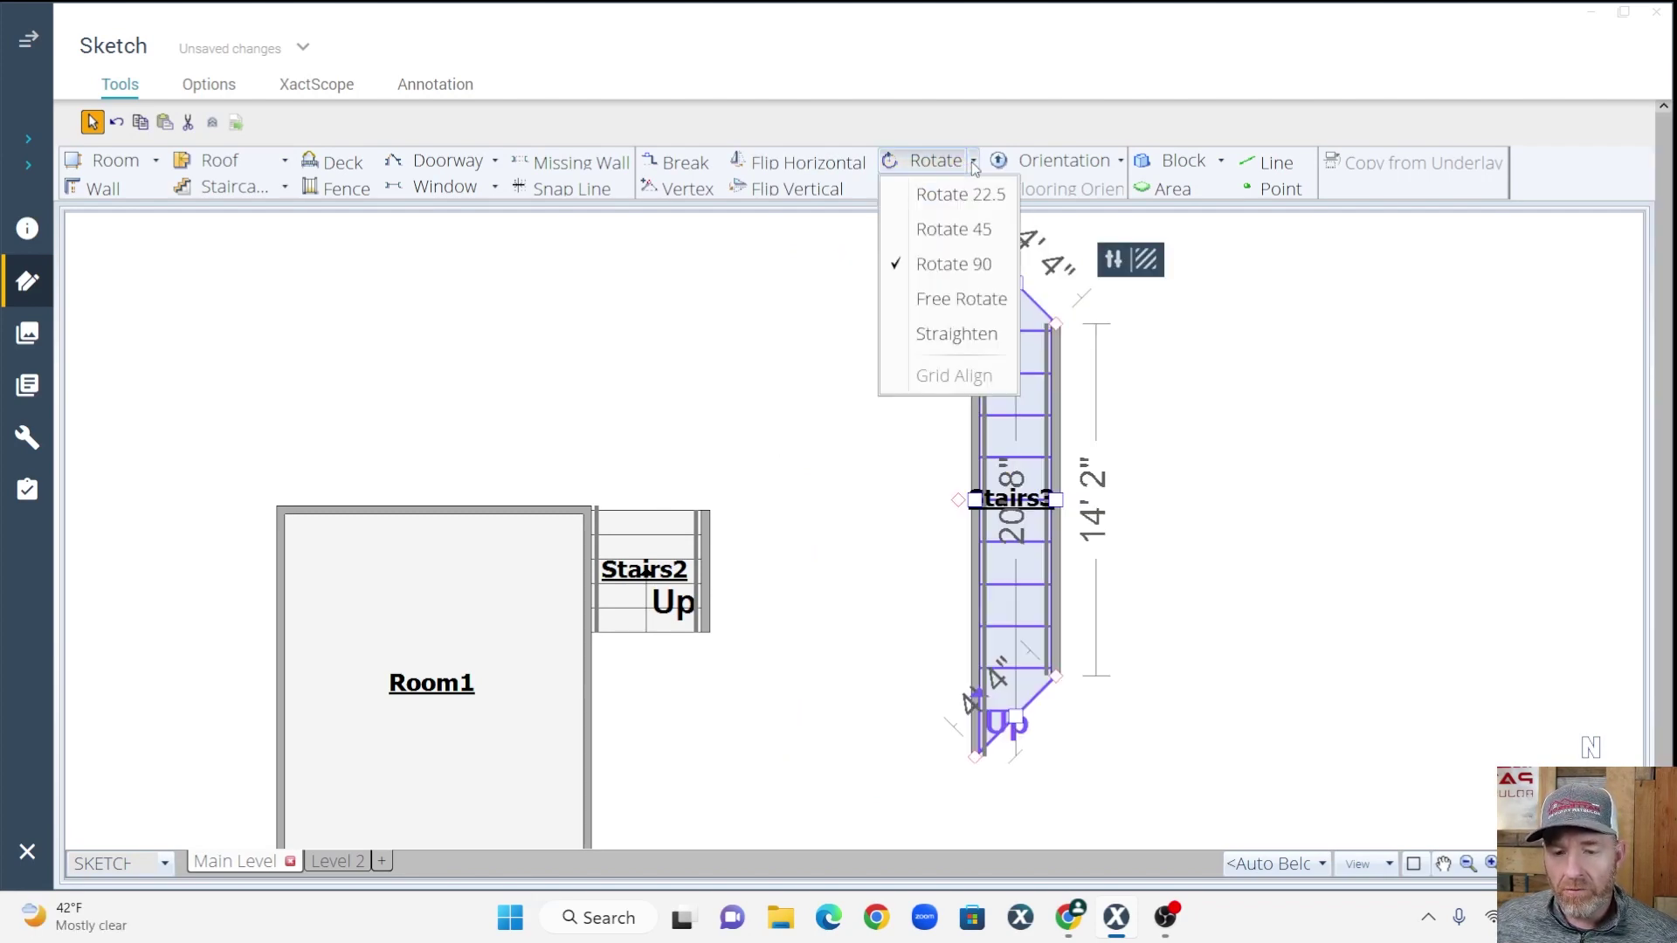
{"action": "left_click", "coordinate": [961, 298]}
{"action": "left_click_drag", "start_coordinate": [1011, 375], "coordinate": [1101, 379]}
{"action": "left_click", "coordinate": [1111, 614]}
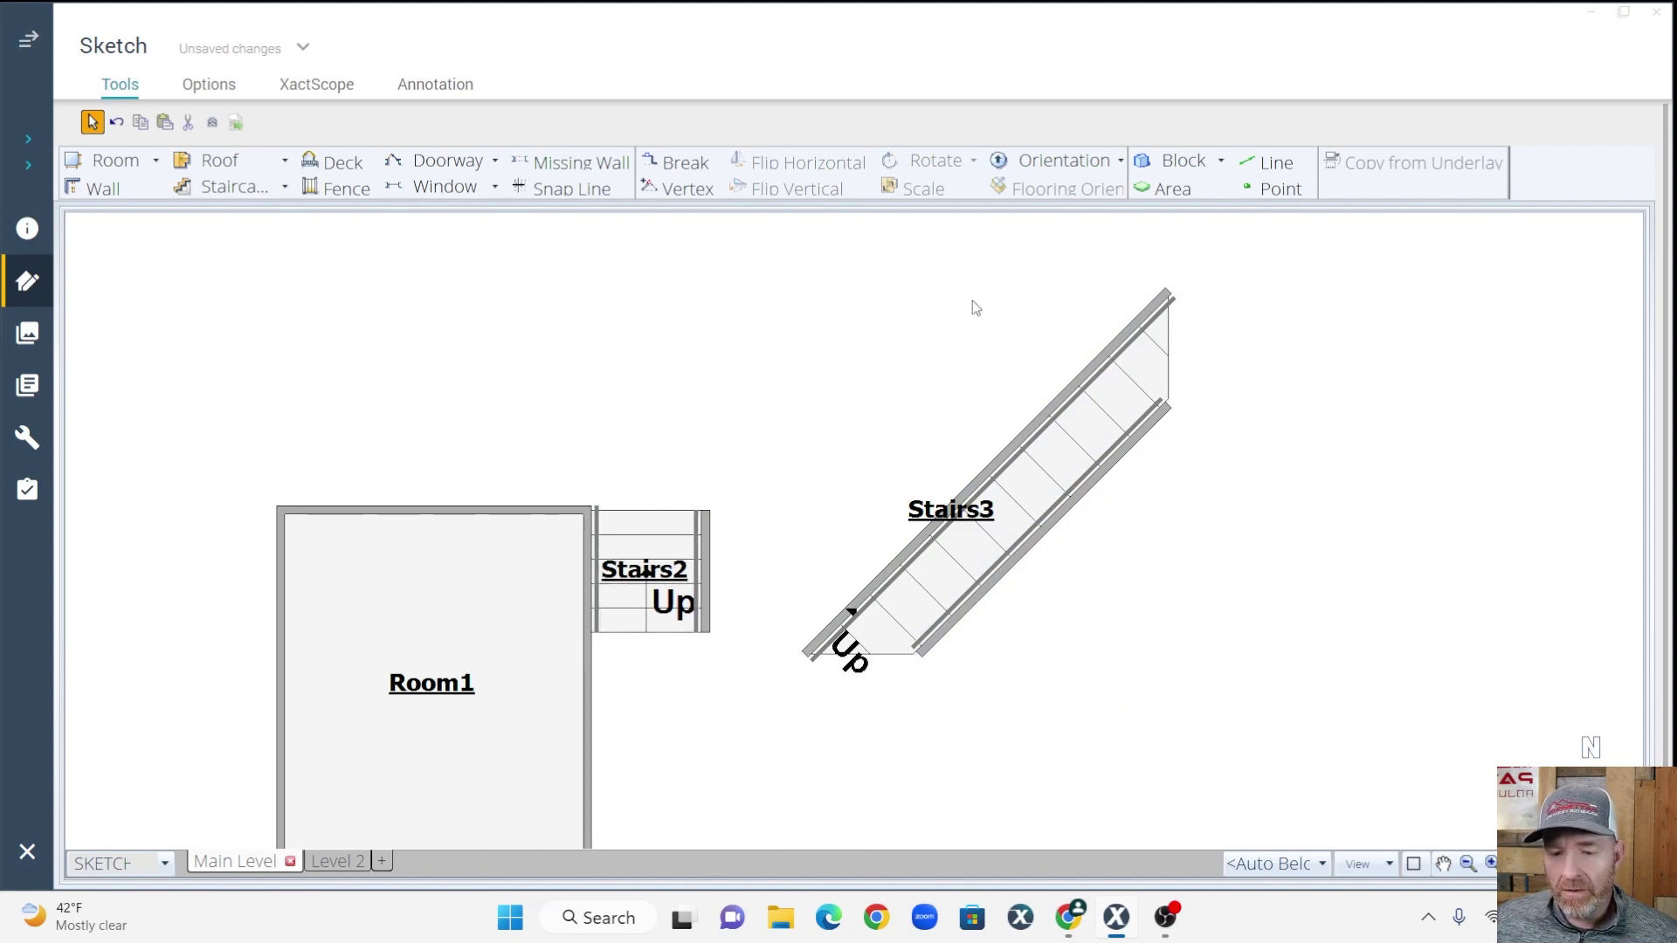
{"action": "left_click", "coordinate": [992, 472]}
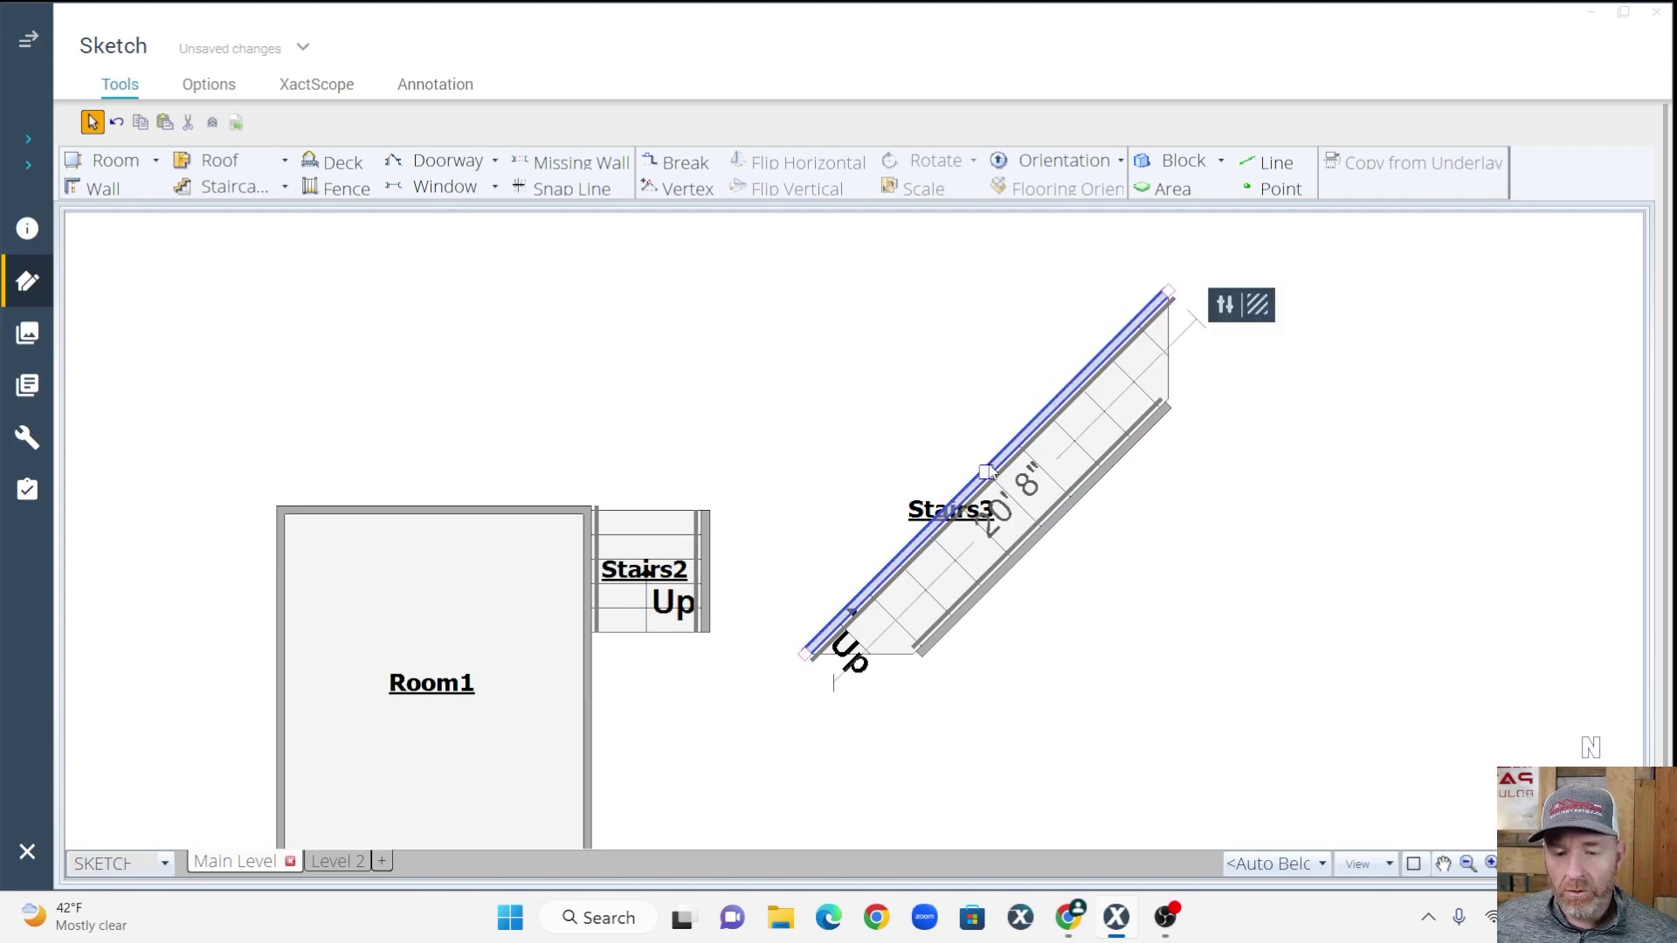
{"action": "scroll", "coordinate": [982, 472], "scroll_direction": "up", "scroll_amount": 2}
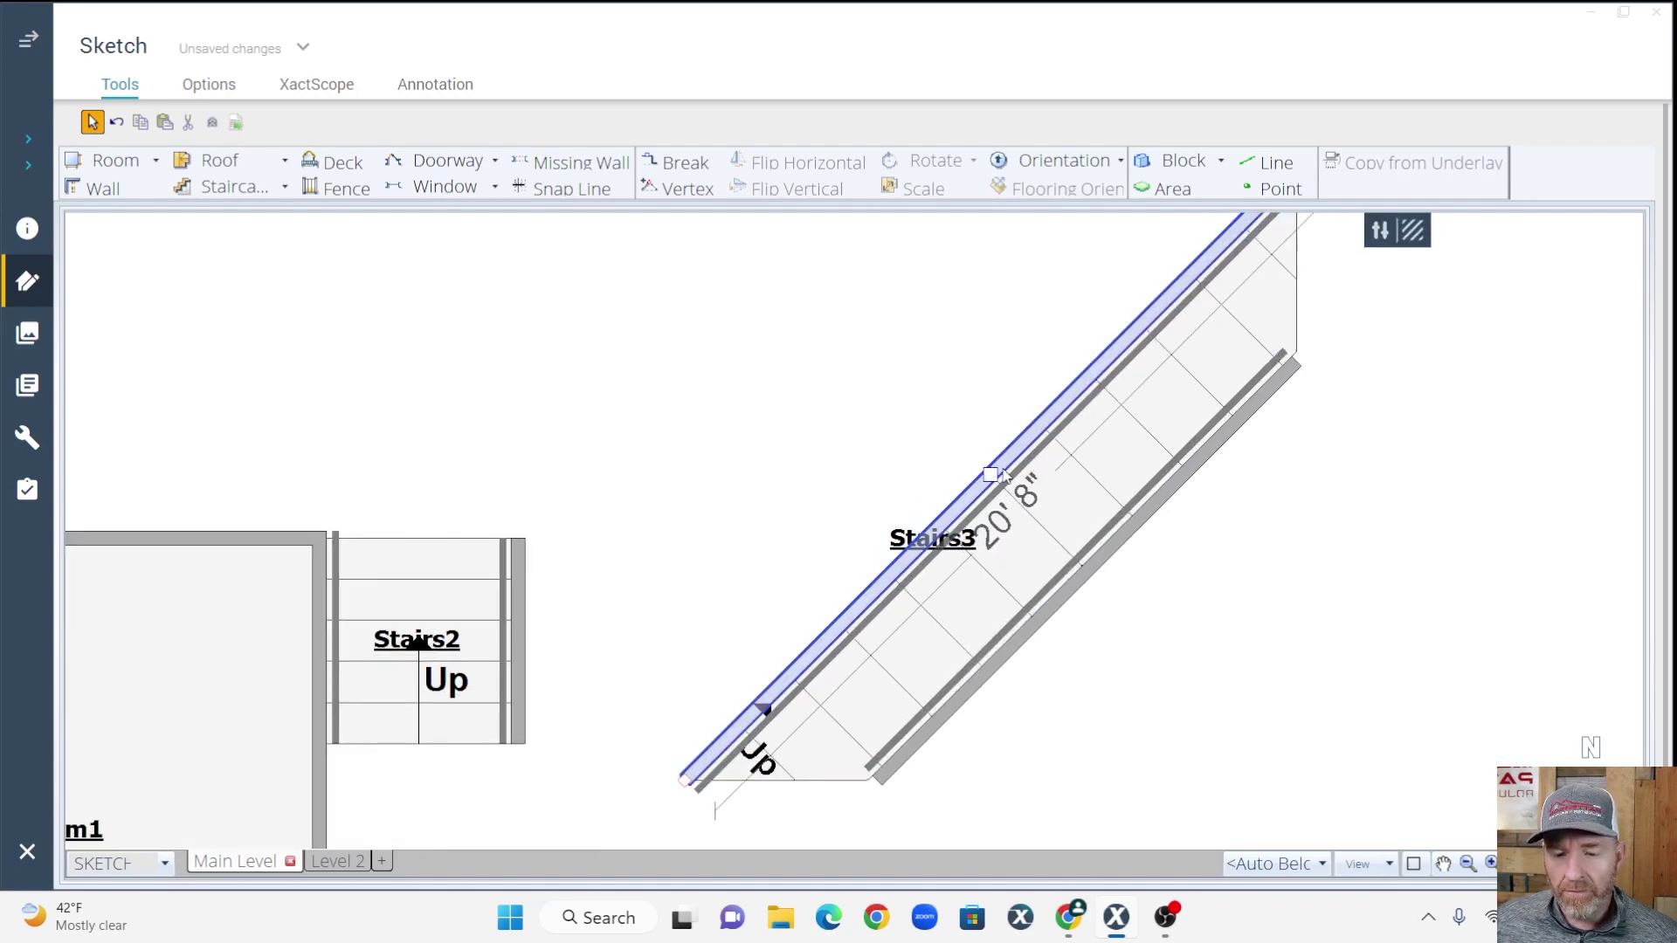
{"action": "scroll", "coordinate": [1004, 476], "scroll_direction": "up", "scroll_amount": 2}
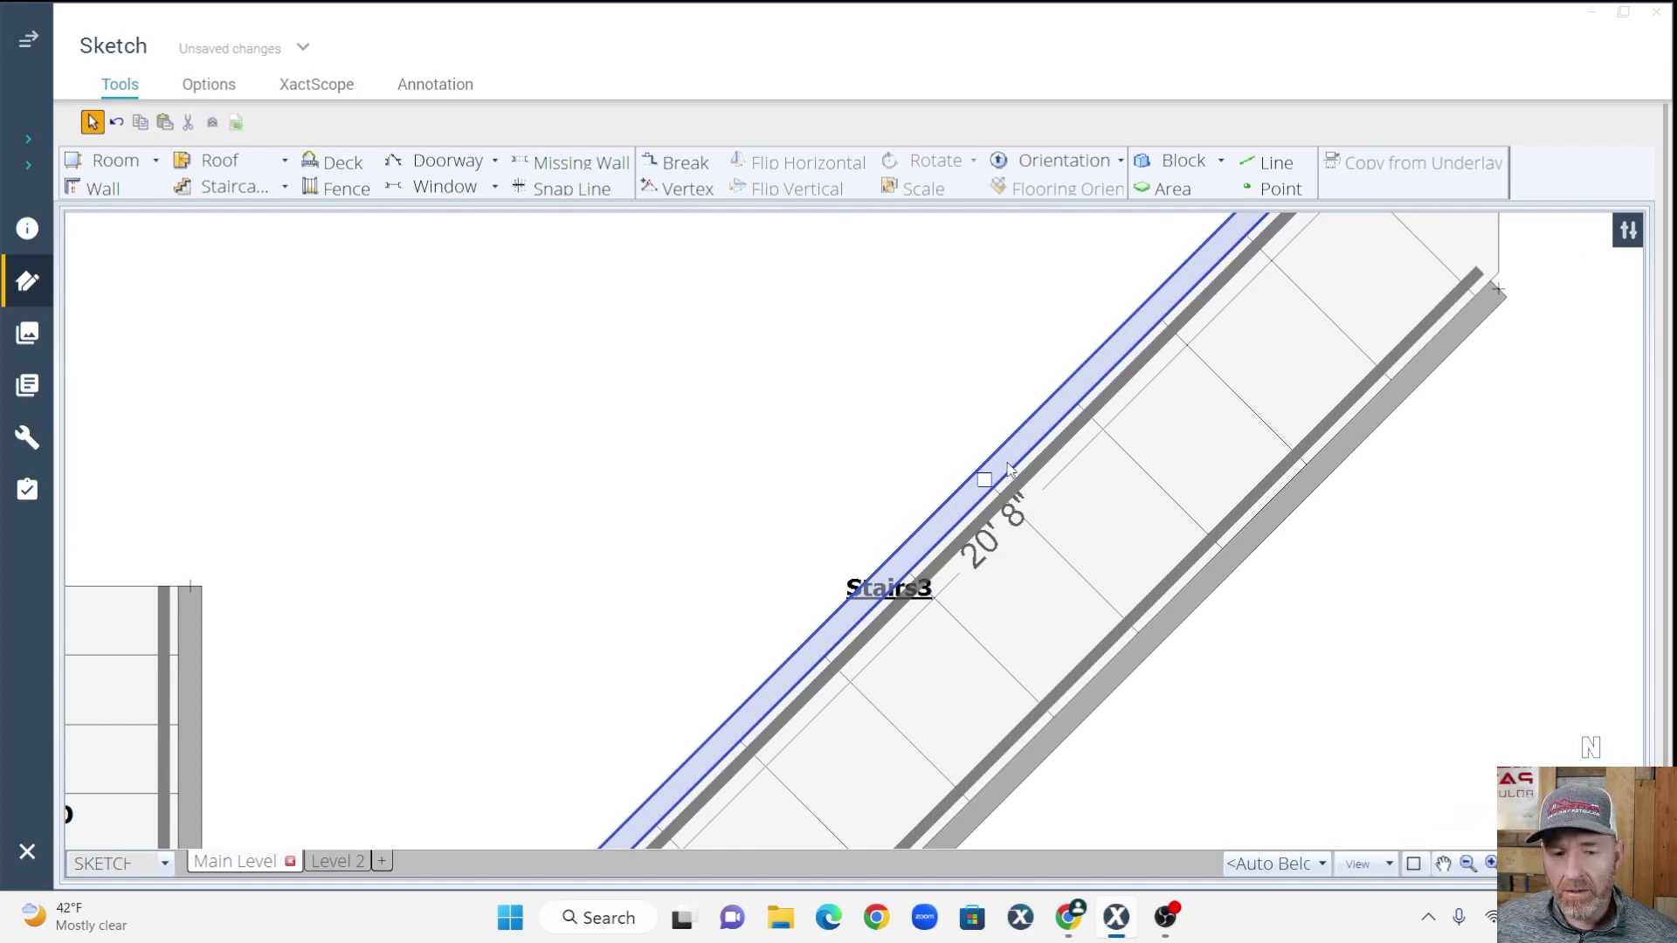
Set Arced Wall to Yes in the properties of Stairs3's upper-left wall
{"action": "right_click", "coordinate": [1009, 469]}
{"action": "left_click", "coordinate": [1083, 535]}
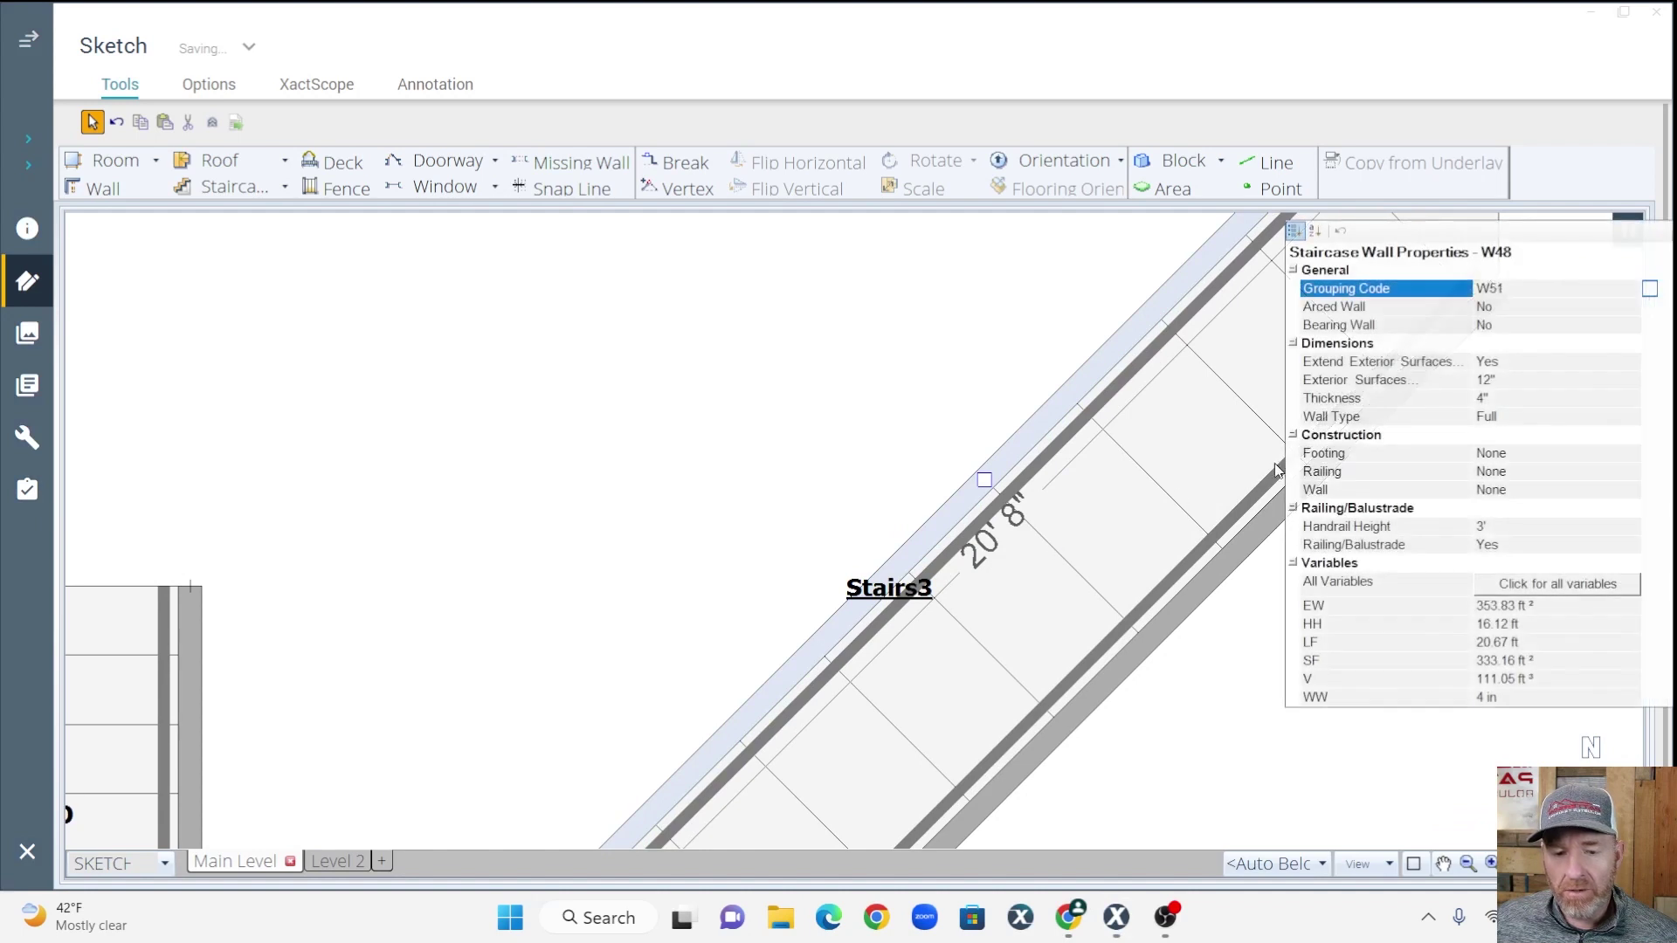
{"action": "left_click_drag", "start_coordinate": [1479, 245], "coordinate": [834, 241]}
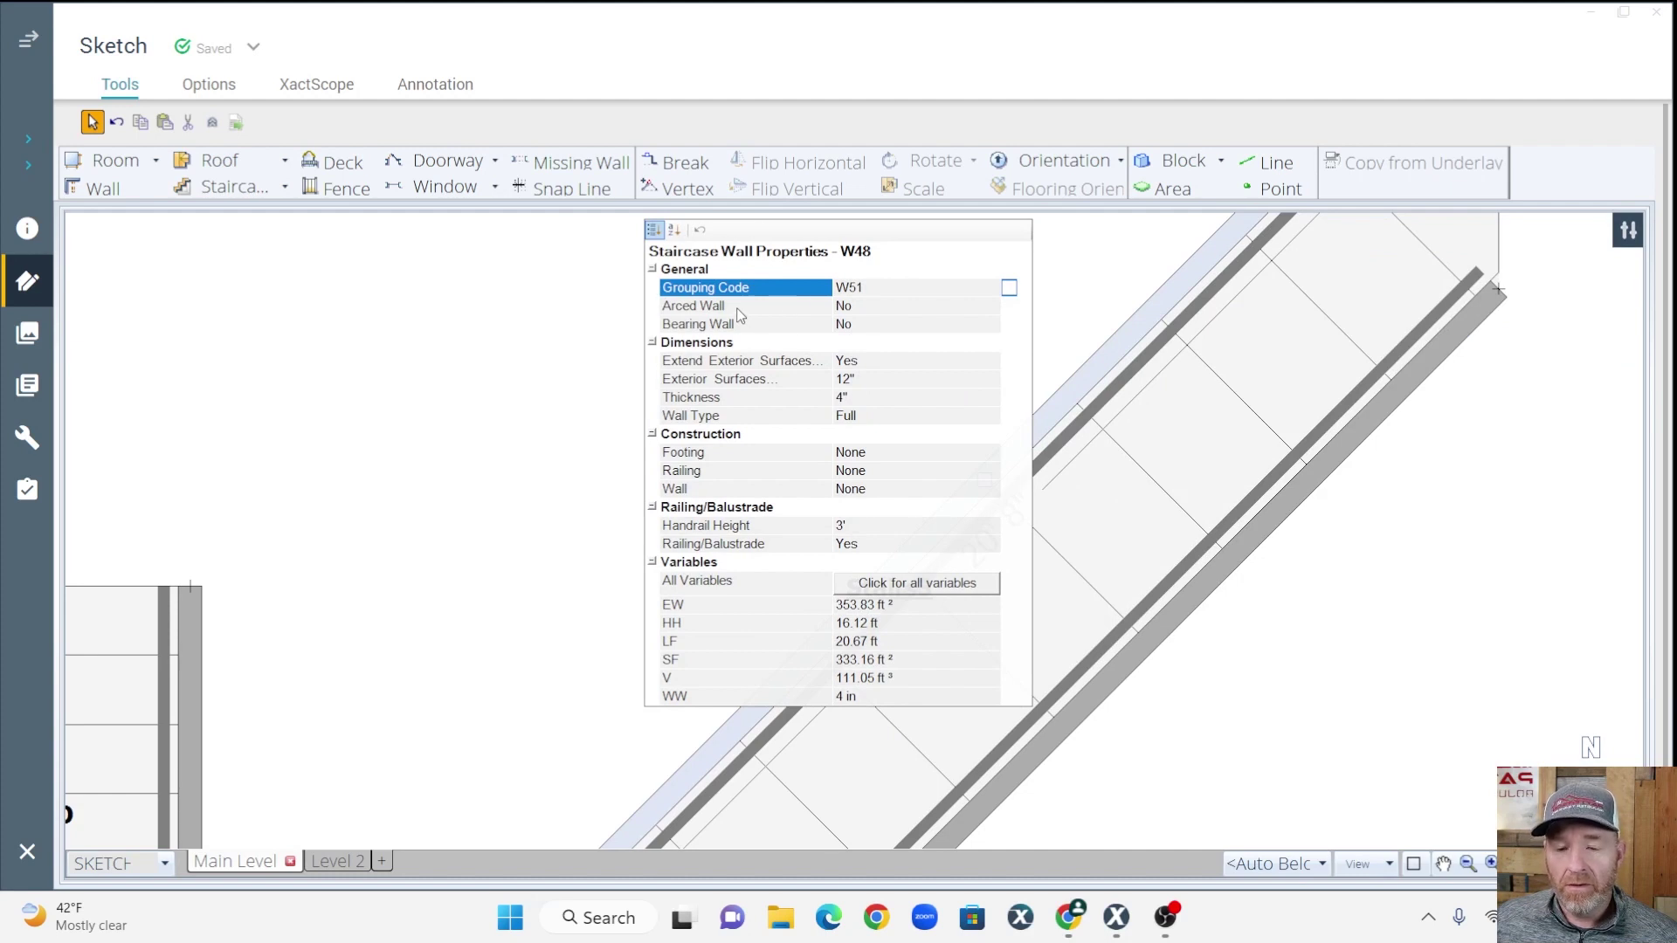
{"action": "left_click", "coordinate": [883, 306]}
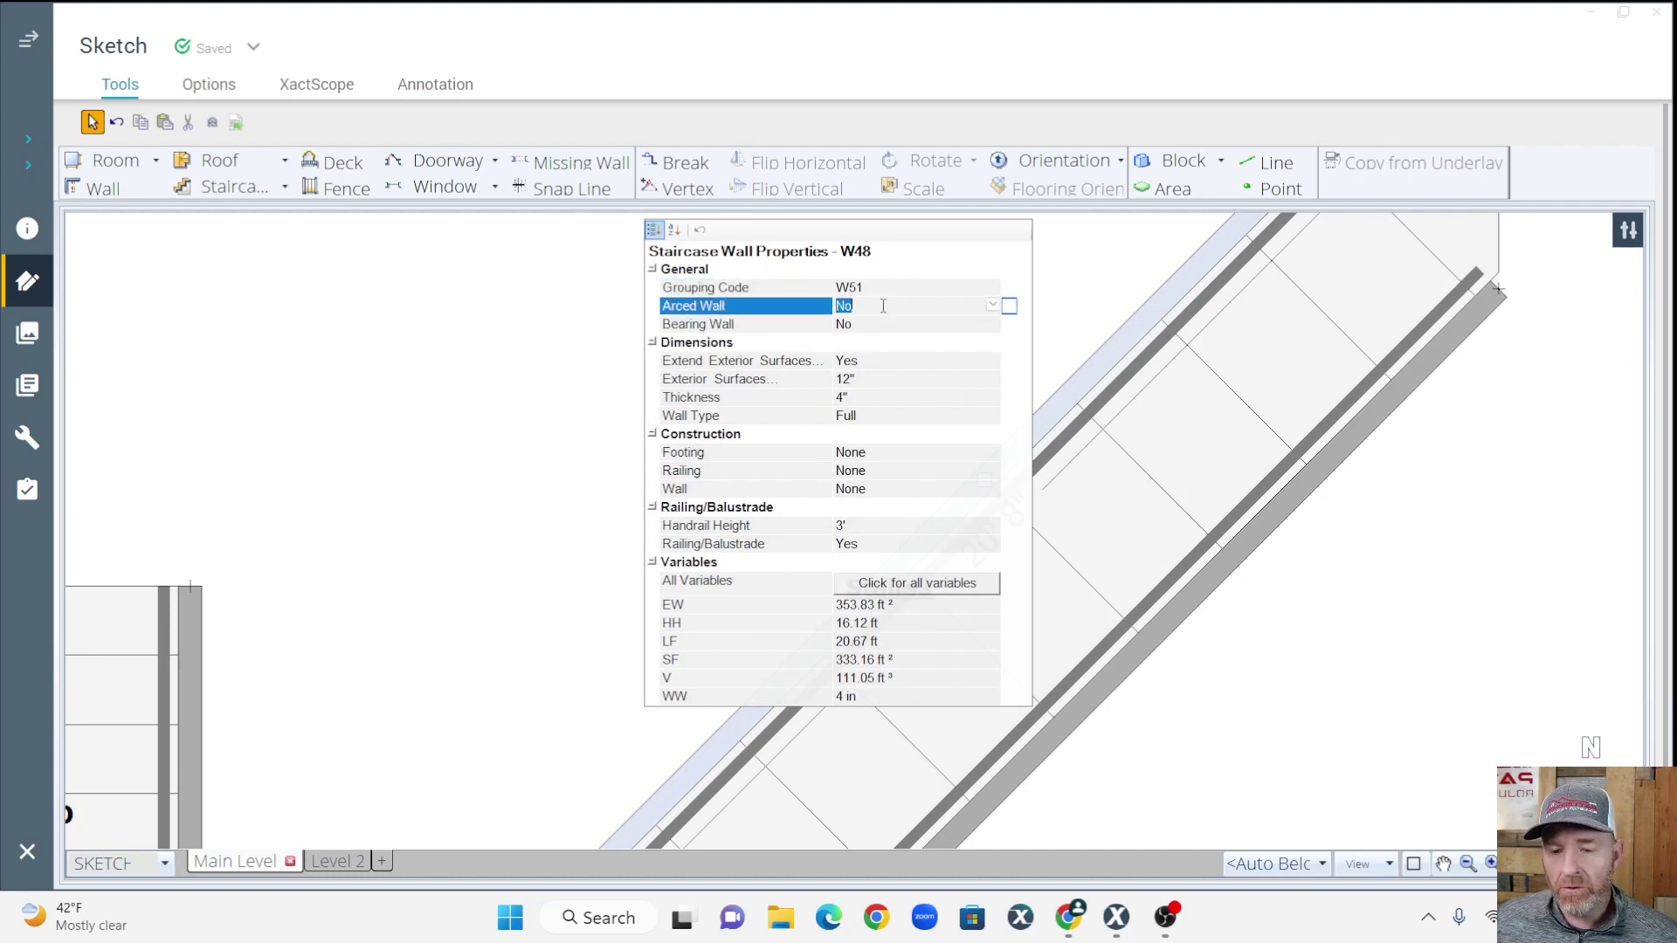
{"action": "left_click", "coordinate": [993, 306]}
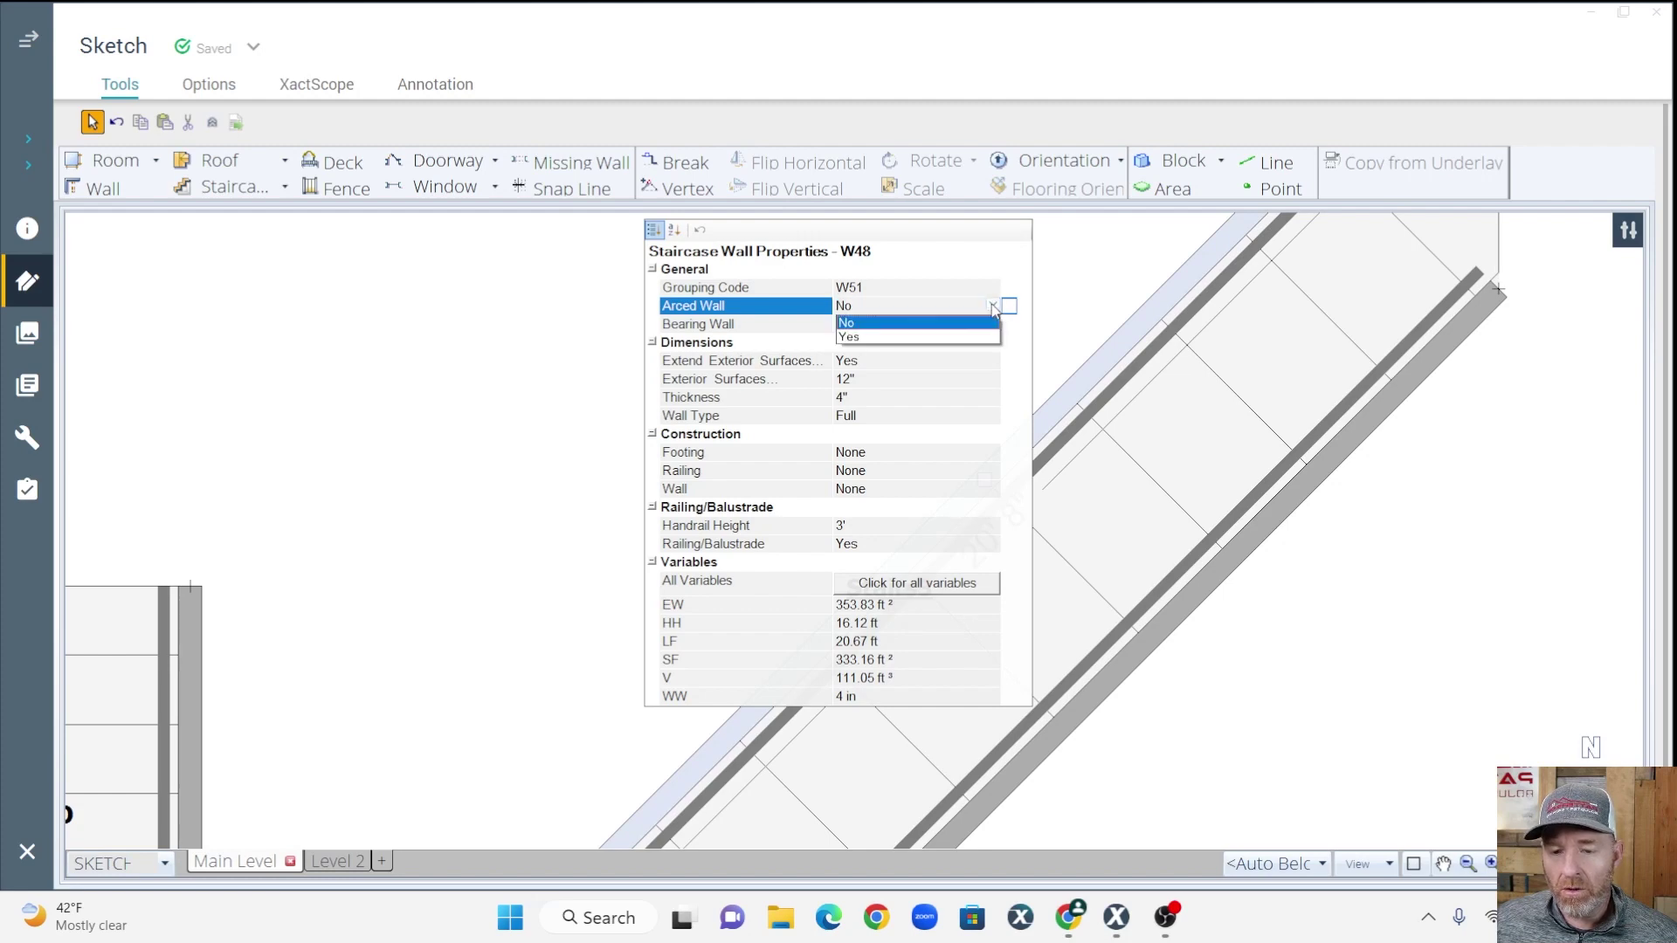
{"action": "left_click", "coordinate": [962, 337]}
{"action": "scroll", "coordinate": [1238, 490], "scroll_direction": "down", "scroll_amount": 2}
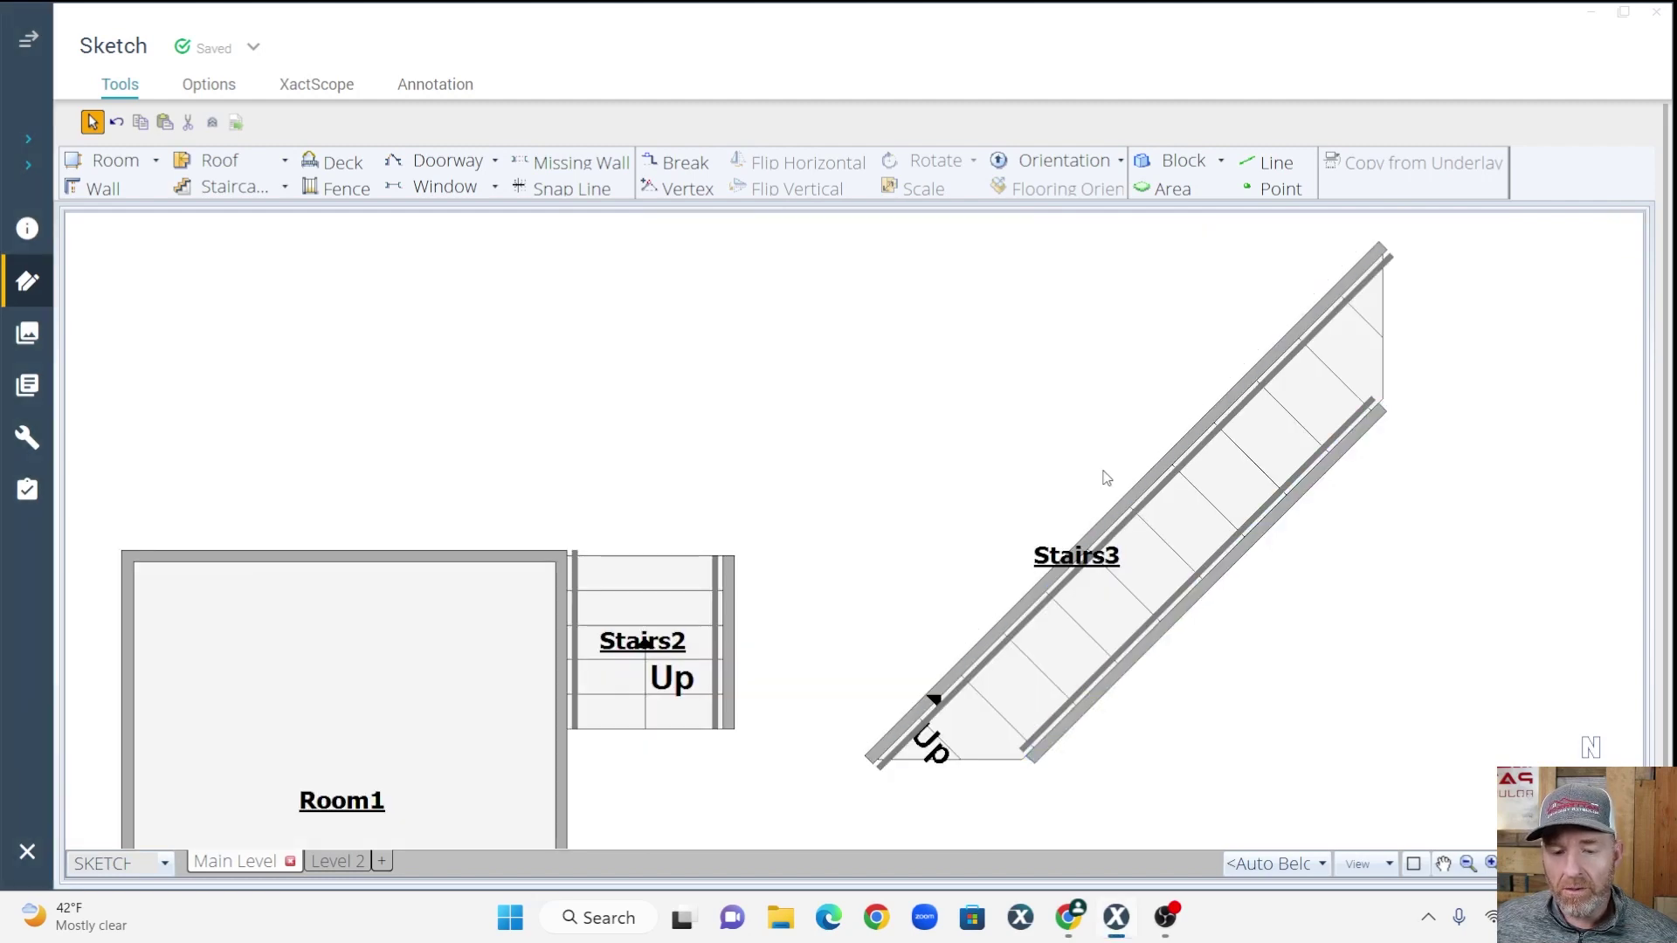
{"action": "left_click", "coordinate": [1111, 516]}
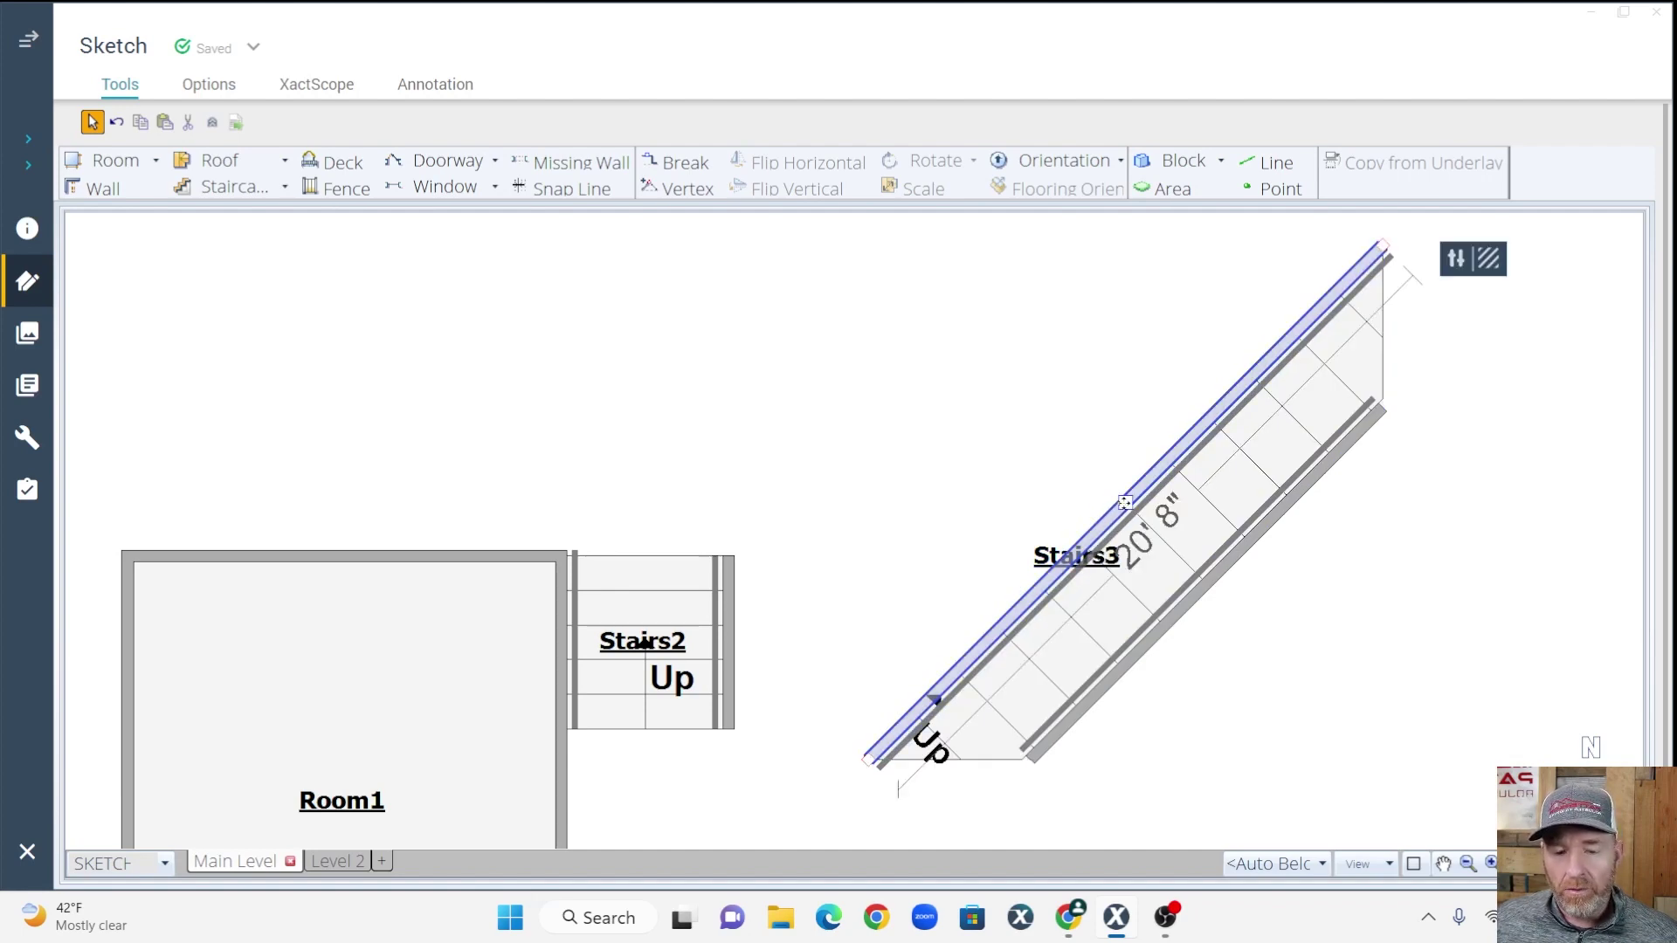
Bow Stairs3's outer wall outward into a quarter-round curve
{"action": "left_click_drag", "start_coordinate": [1125, 502], "coordinate": [1018, 395]}
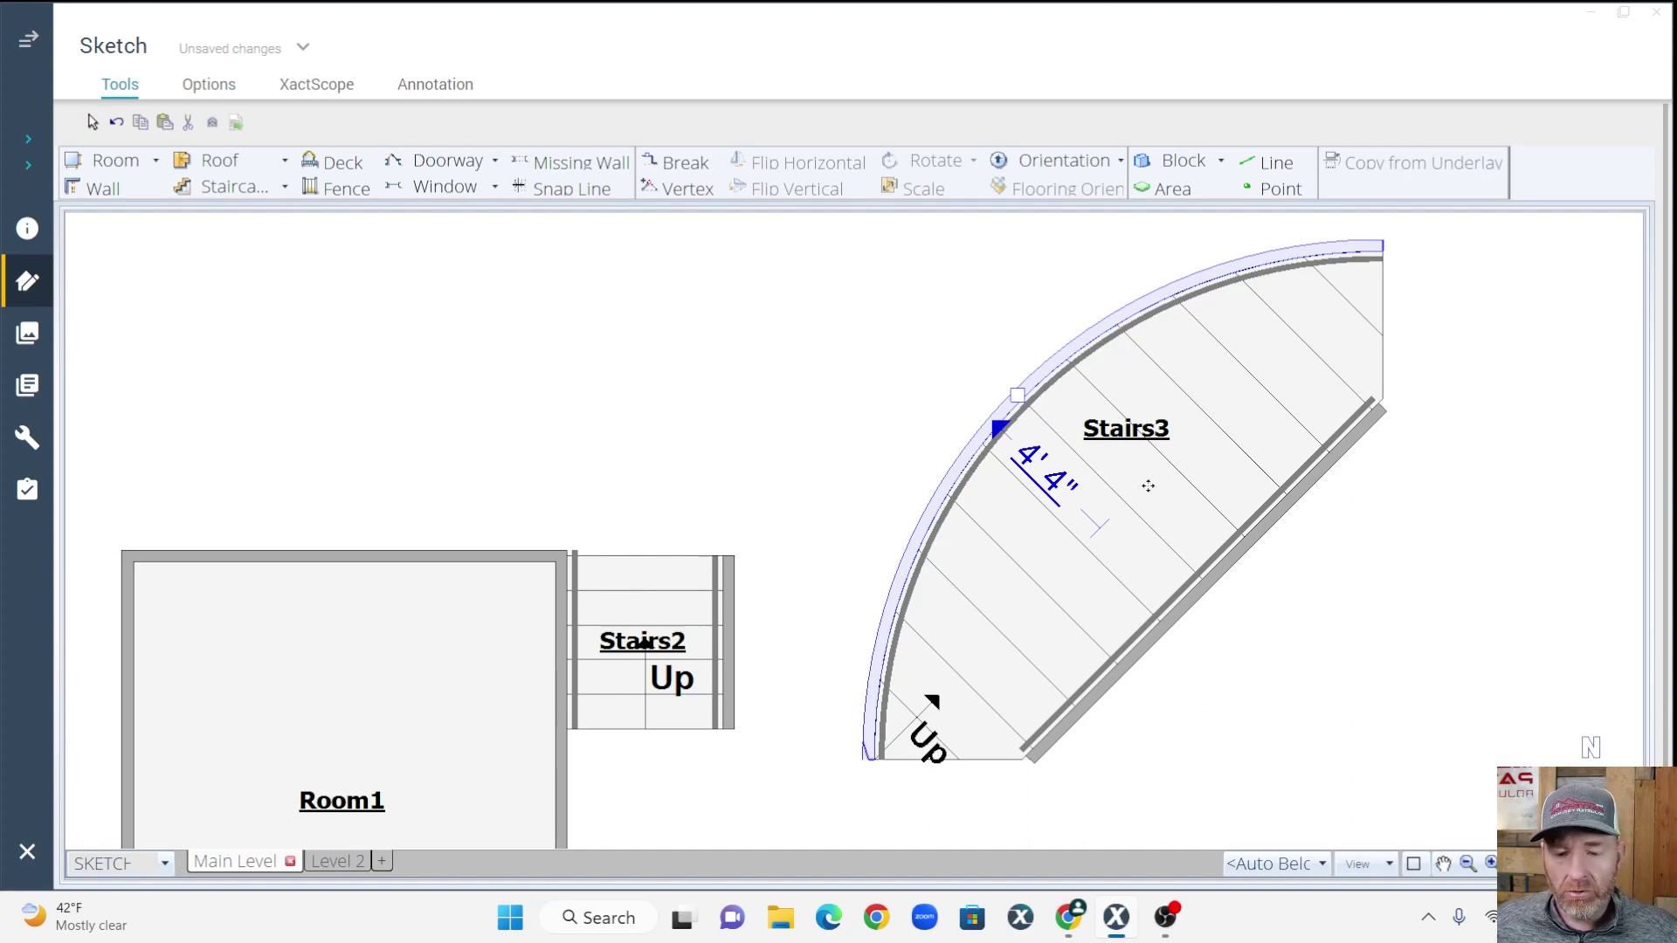
{"action": "left_click", "coordinate": [1244, 556]}
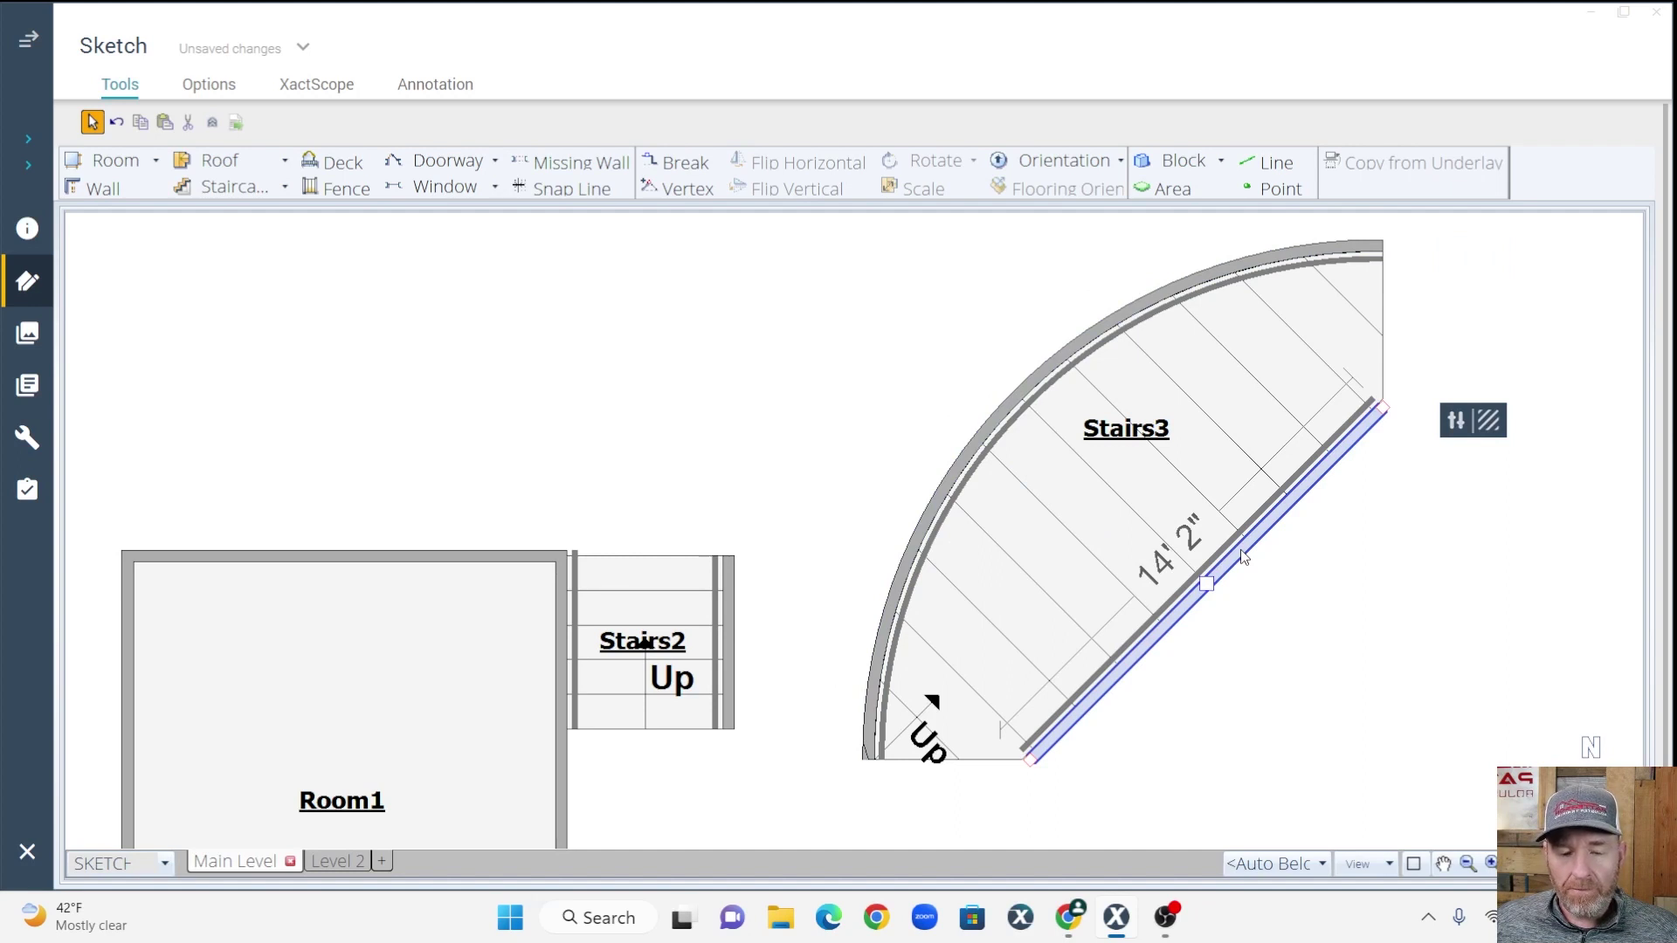
Set Arced Wall to Yes for Stairs3's straight 14' 2" diagonal wall
{"action": "left_click", "coordinate": [1456, 422]}
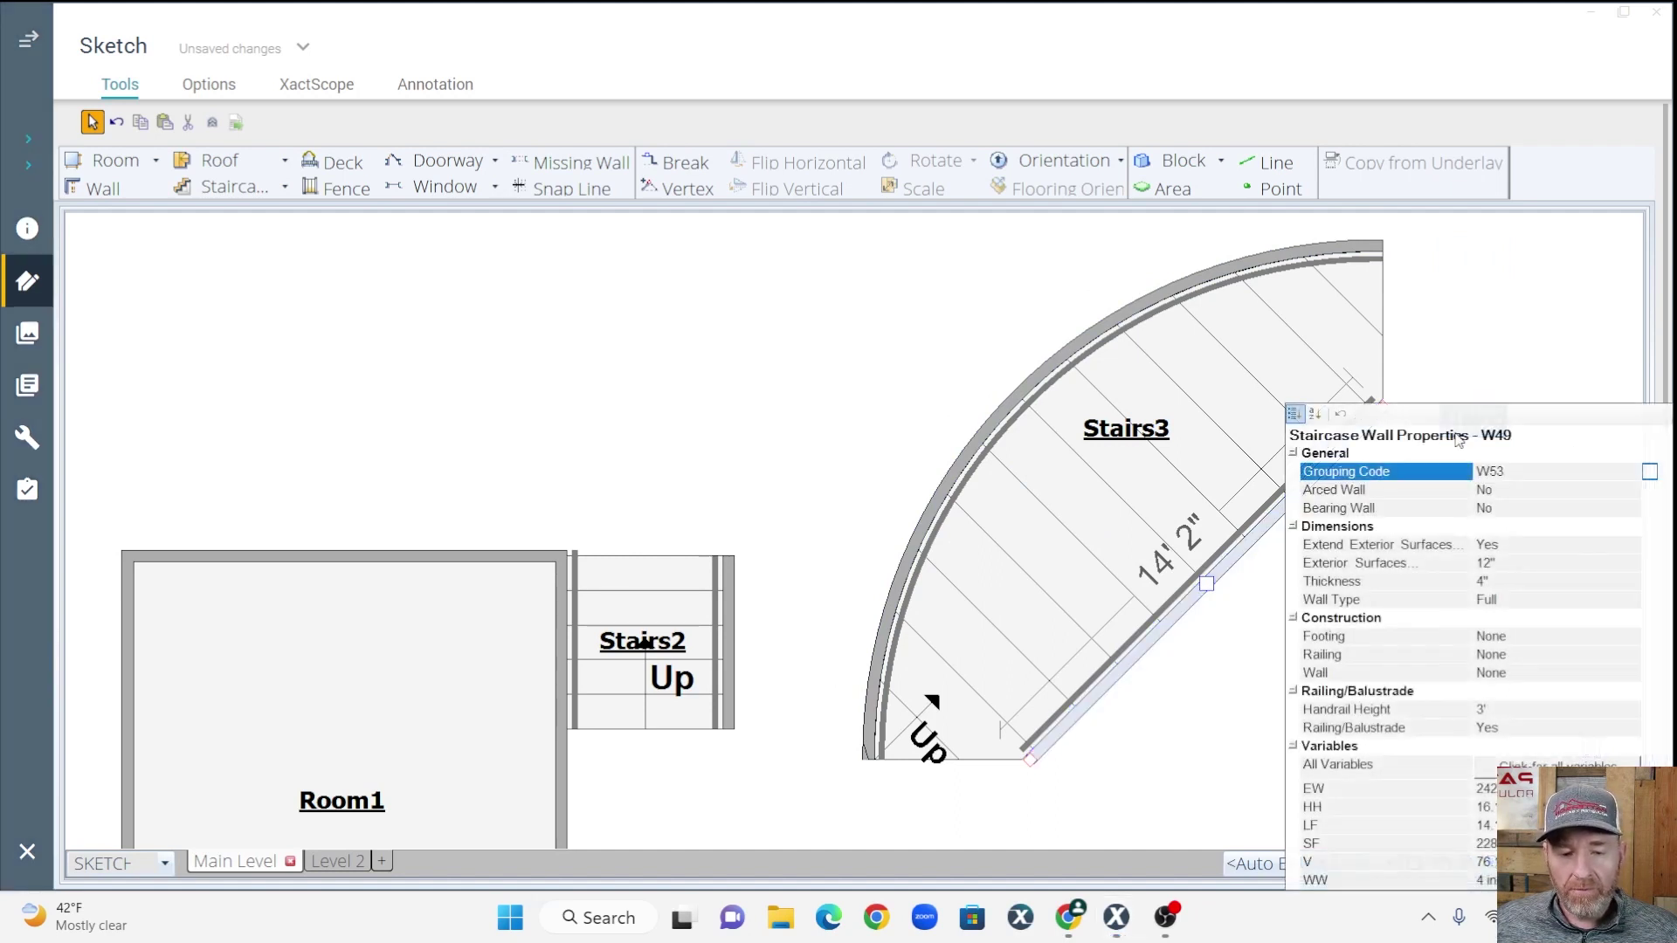
{"action": "left_click", "coordinate": [1510, 489]}
{"action": "left_click", "coordinate": [1632, 489]}
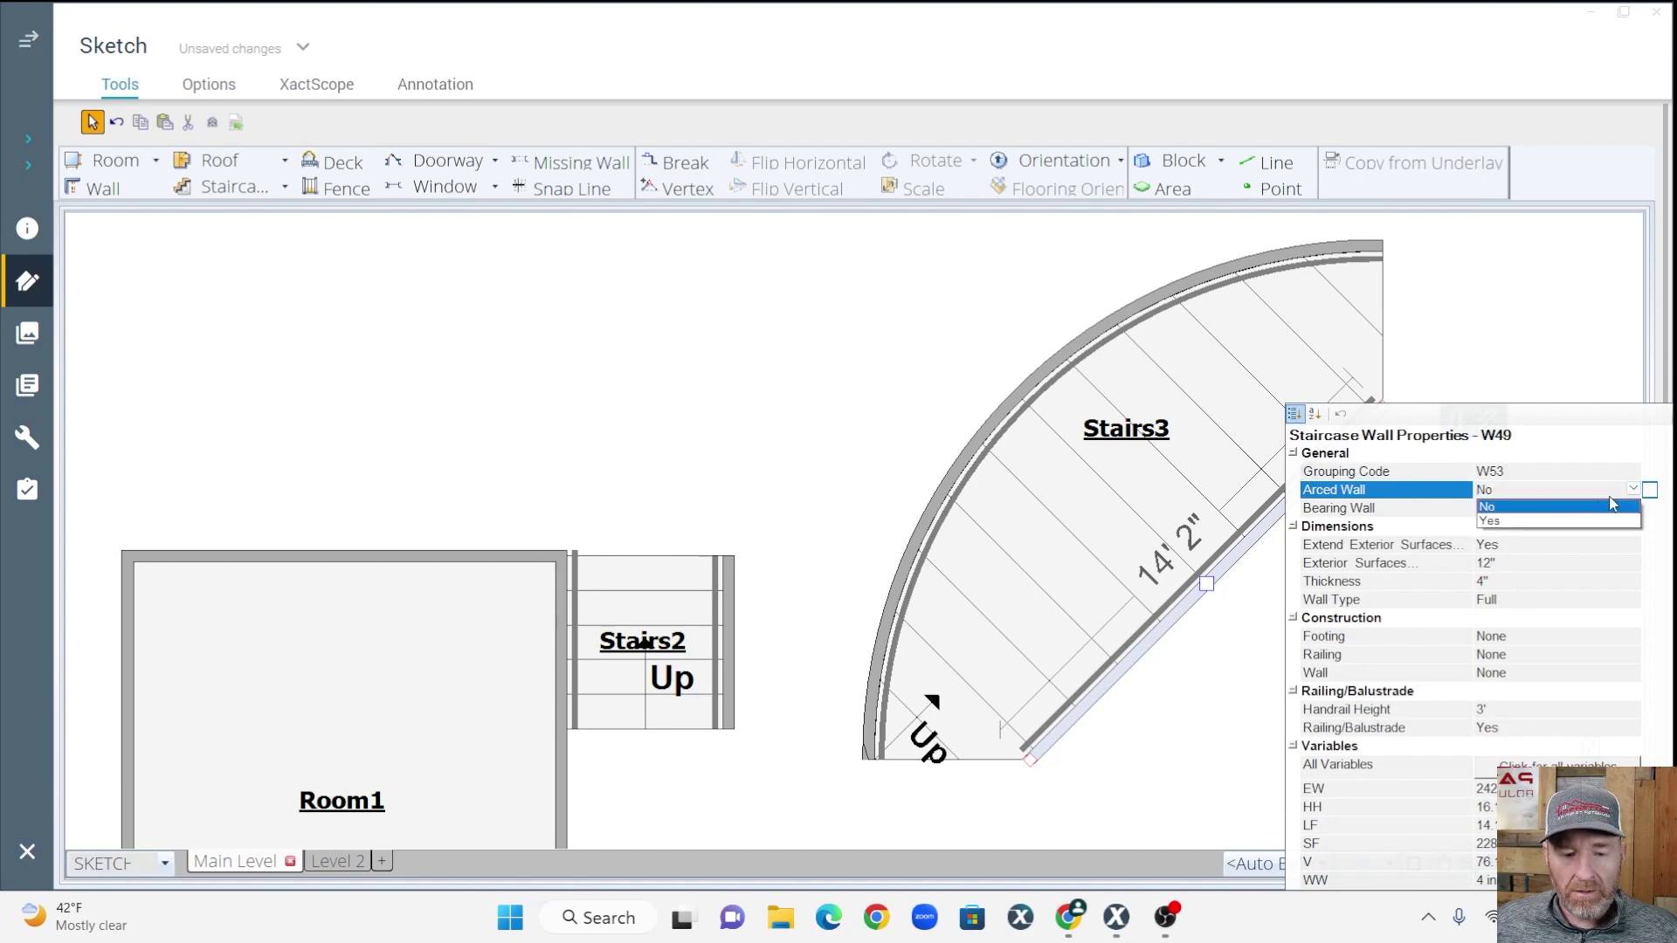
{"action": "left_click", "coordinate": [1573, 521]}
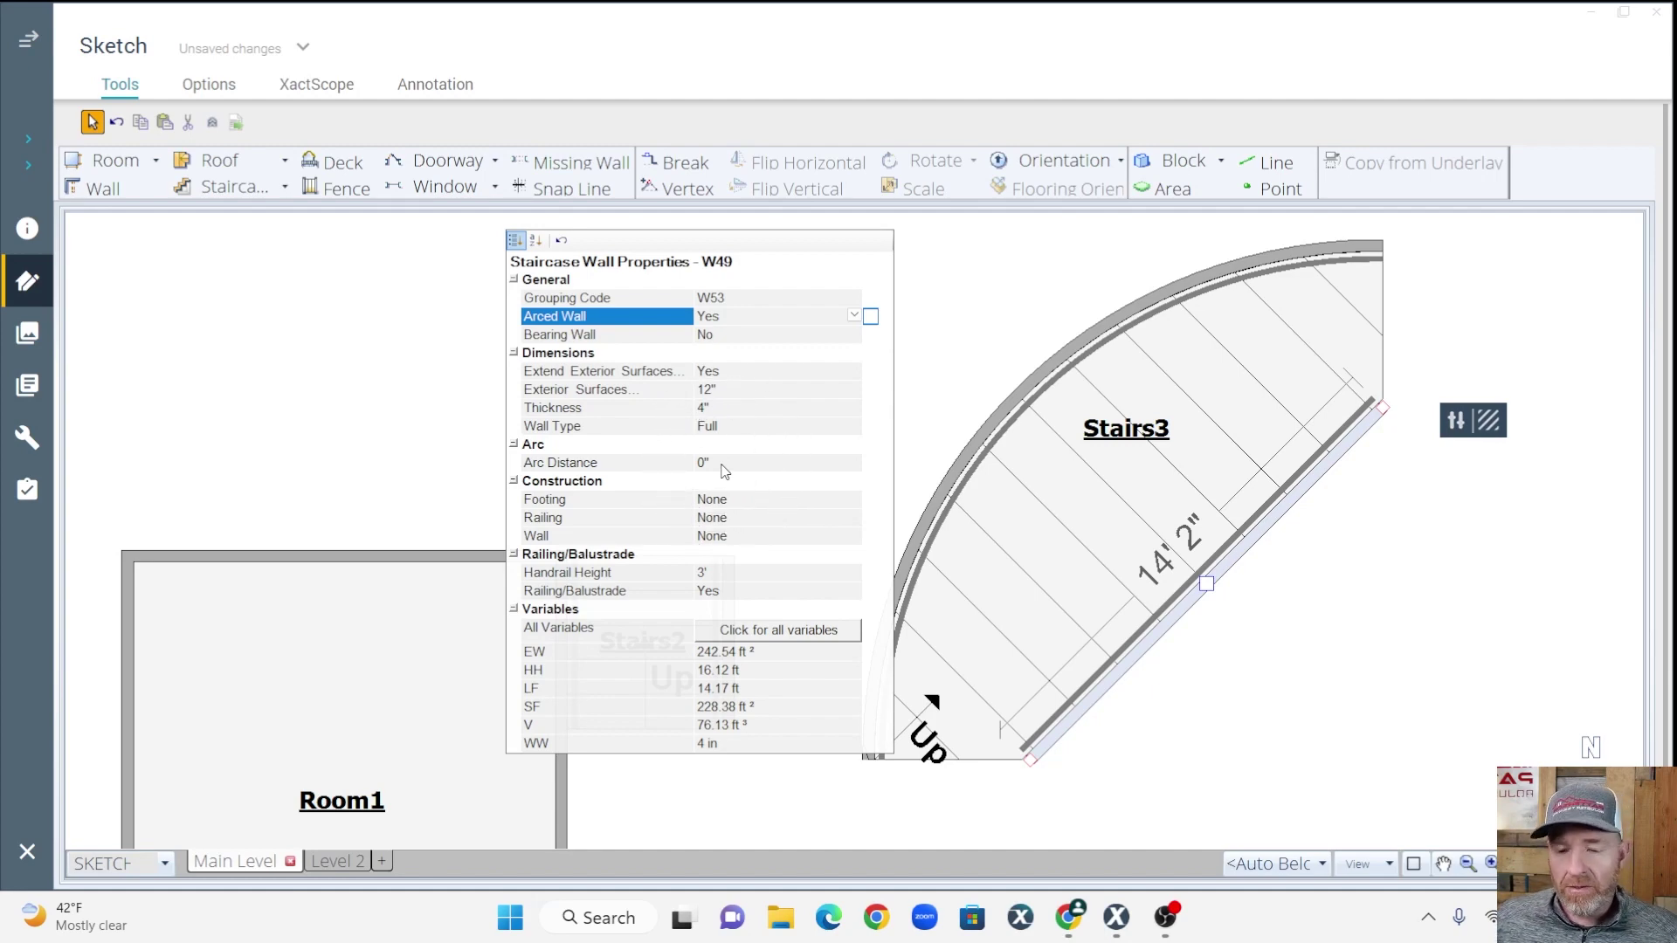
{"action": "left_click_drag", "start_coordinate": [785, 274], "coordinate": [498, 231]}
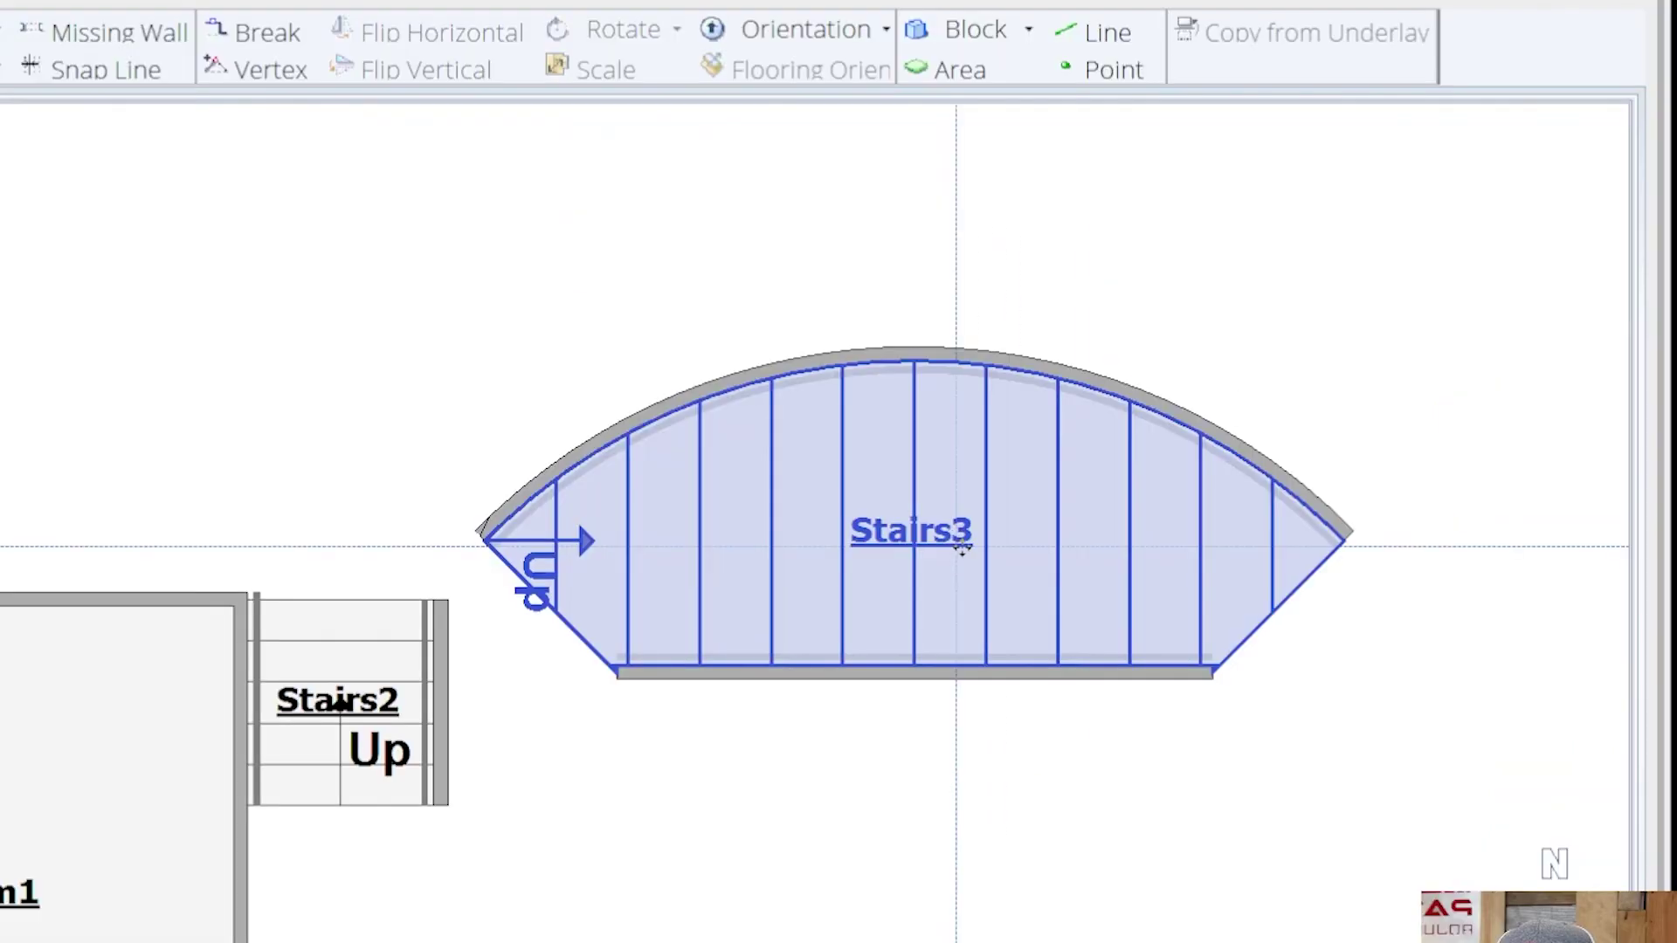
{"action": "left_click", "coordinate": [1177, 522]}
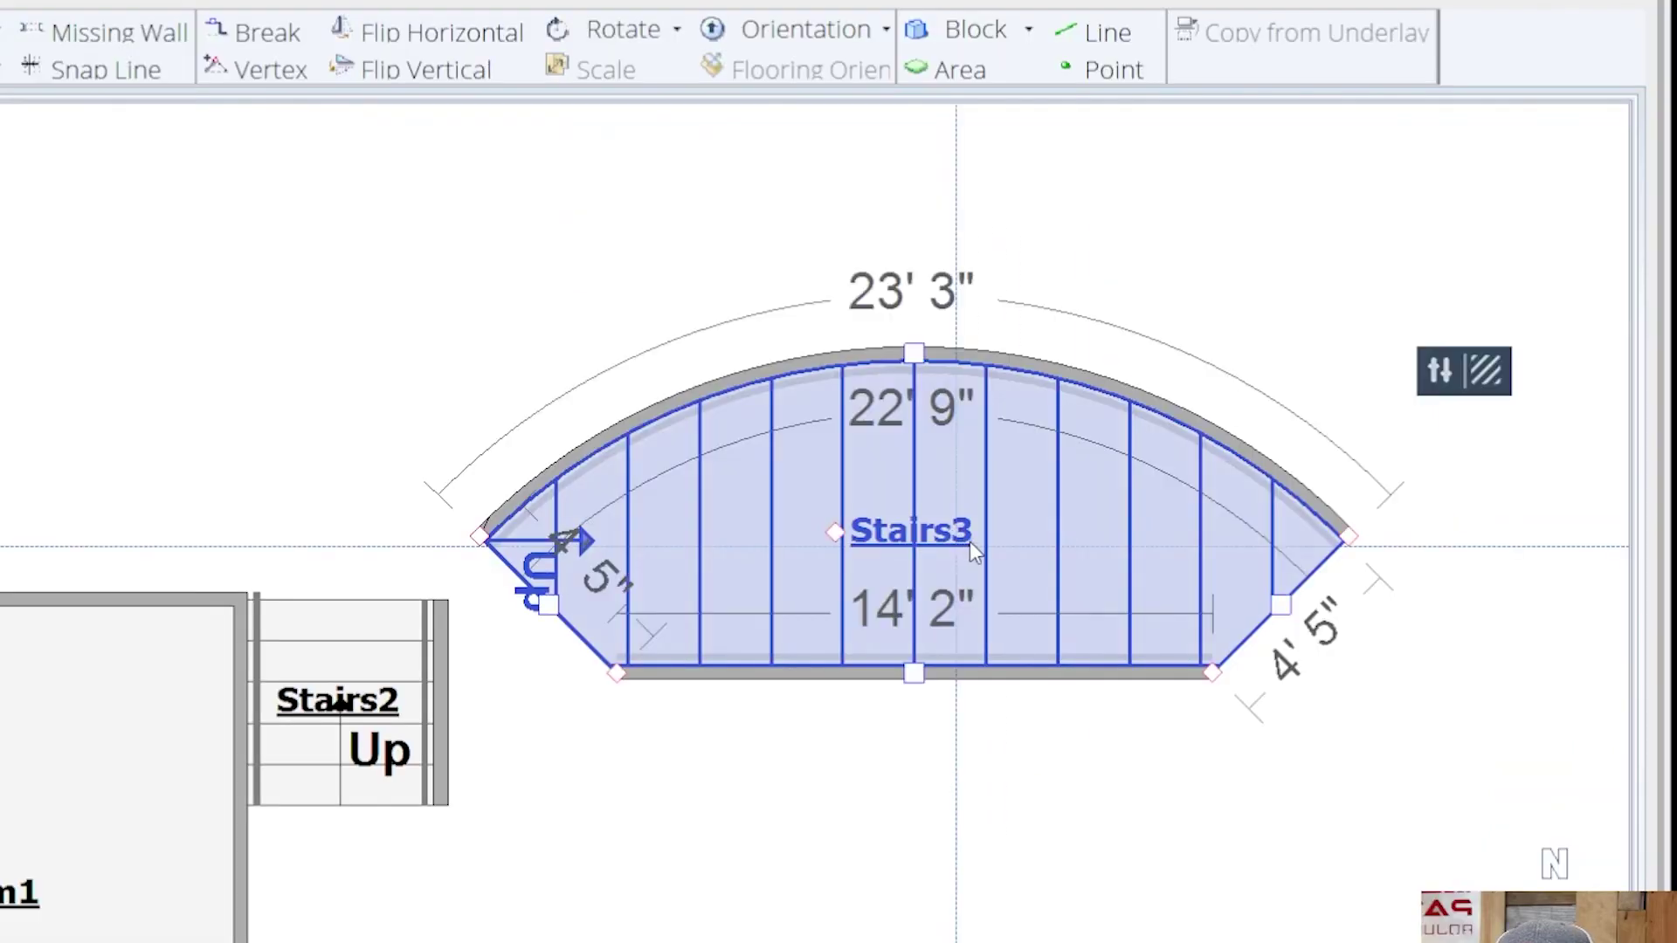
{"action": "left_click", "coordinate": [1194, 720]}
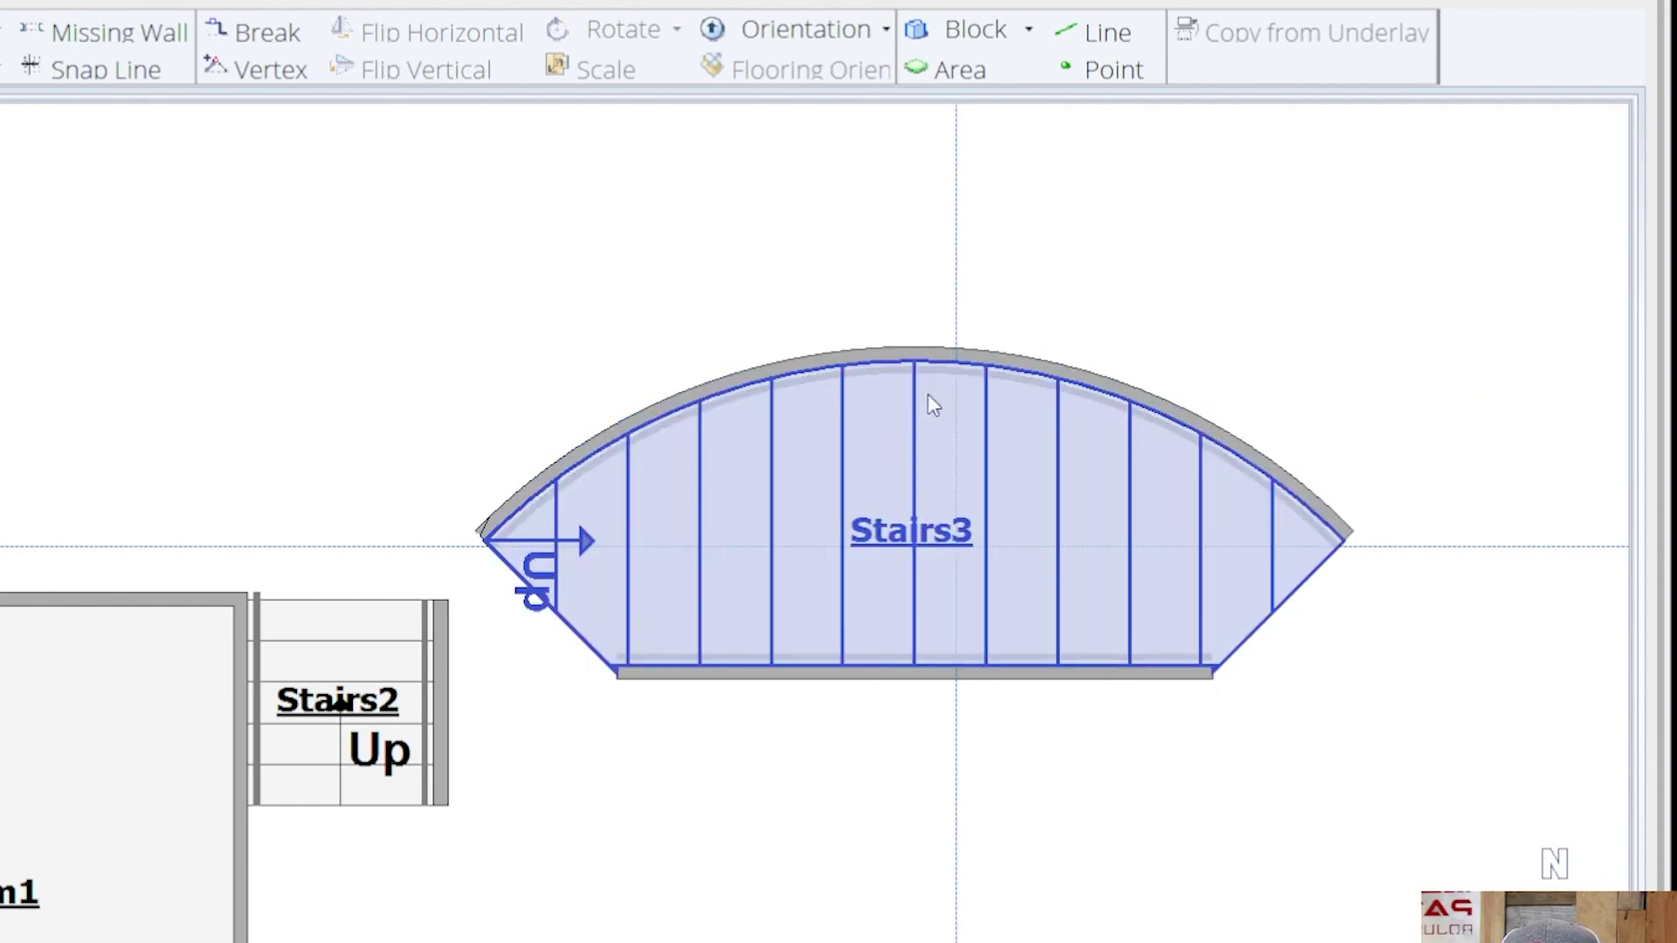
{"action": "scroll", "coordinate": [965, 262], "scroll_direction": "up", "scroll_amount": 1}
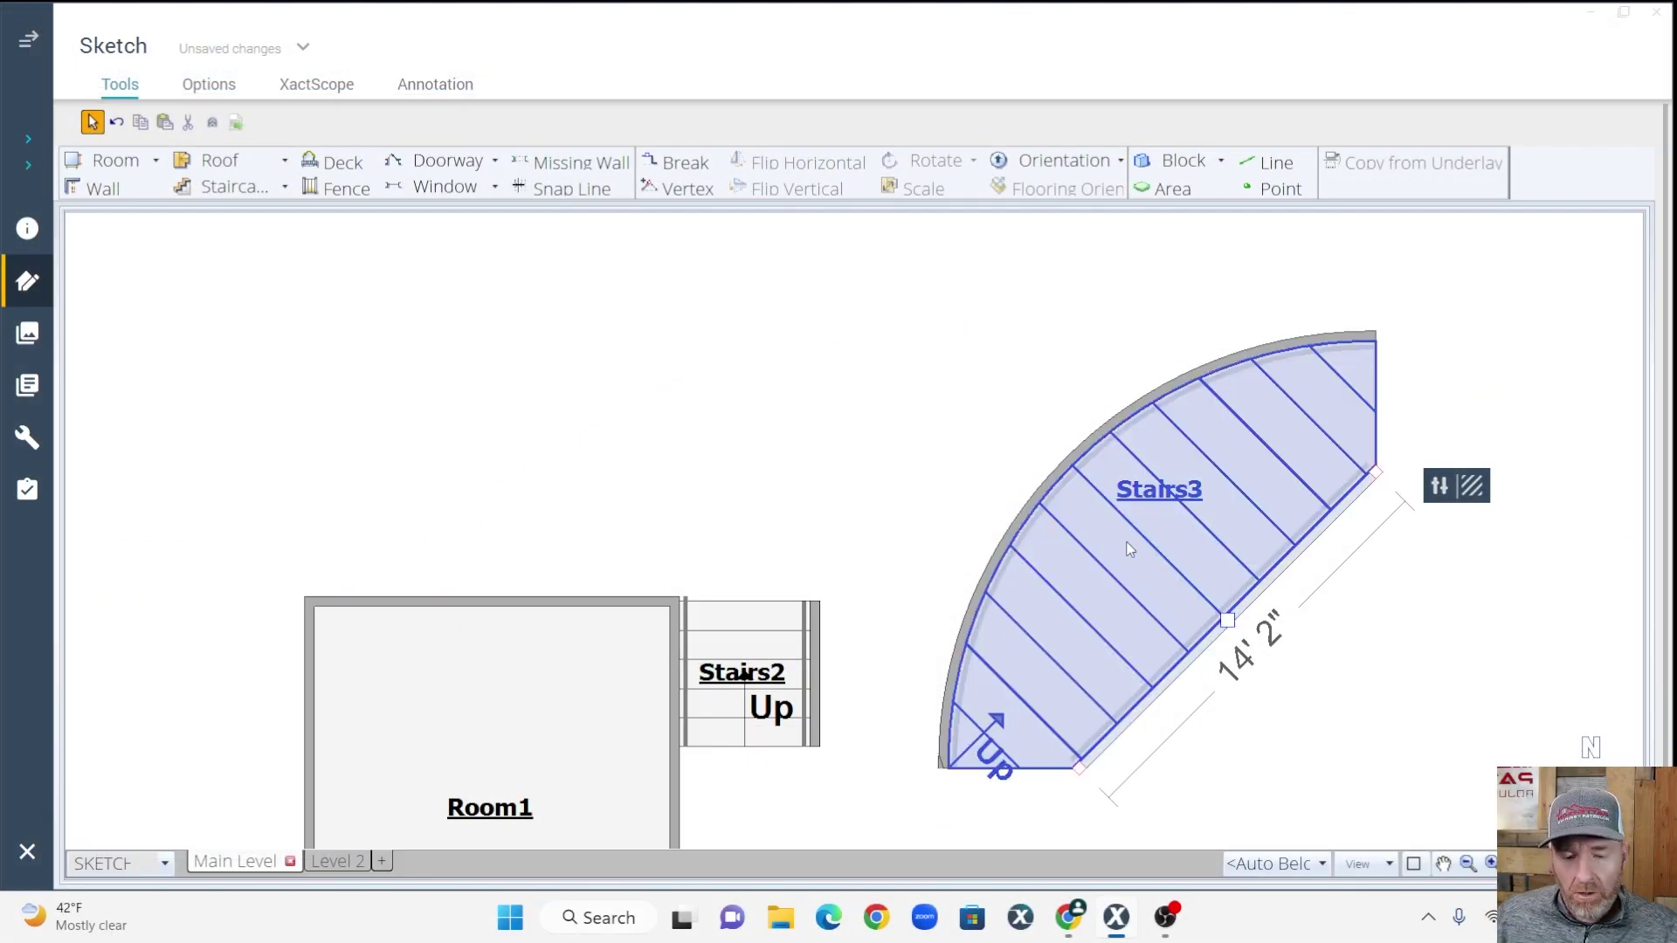
Arc Stairs3's inner wall to 2' 8" and move the stairs up and left
{"action": "left_click_drag", "start_coordinate": [1228, 620], "coordinate": [1162, 558]}
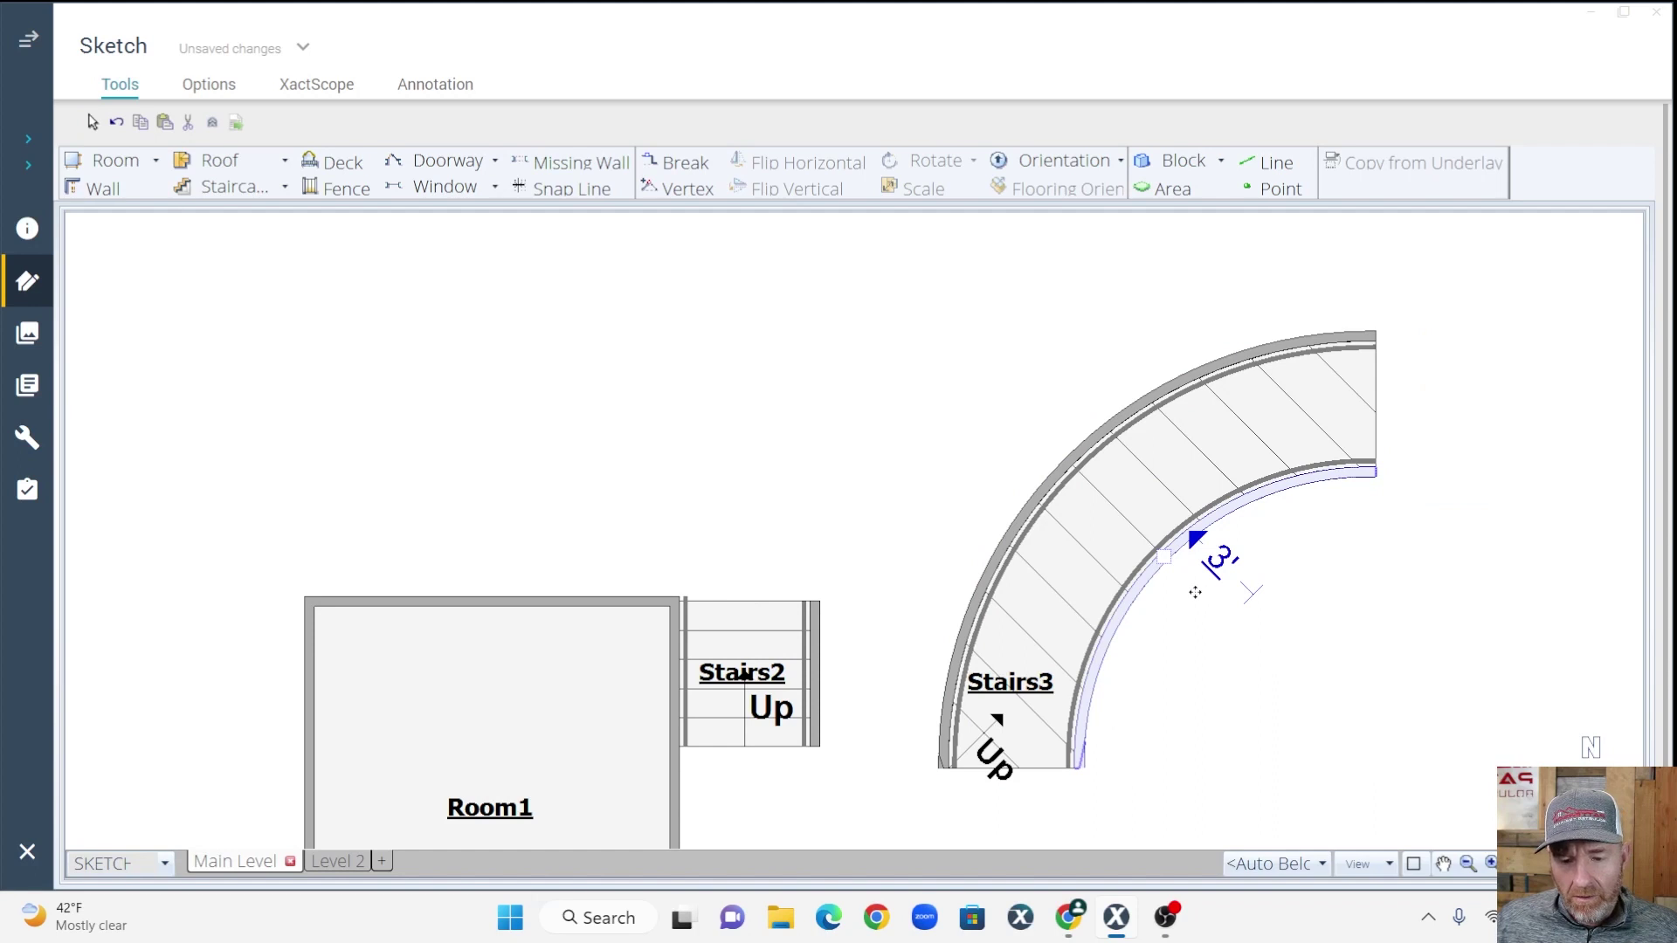
{"action": "left_click_drag", "start_coordinate": [1163, 559], "coordinate": [1172, 566]}
{"action": "left_click", "coordinate": [1090, 539]}
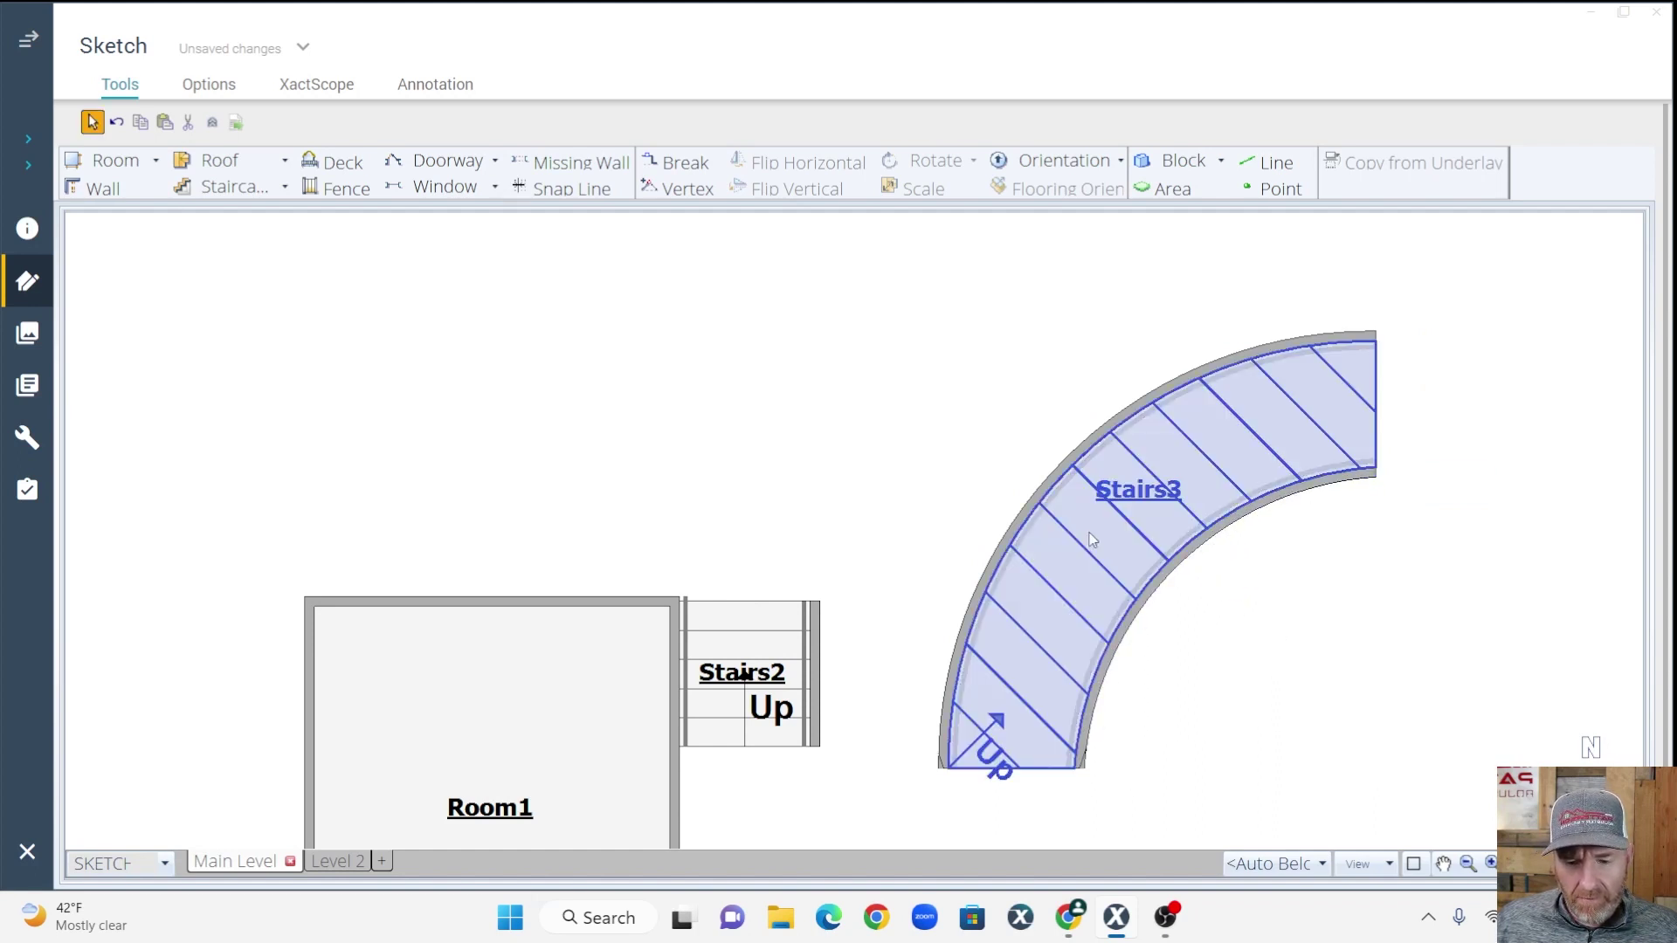
{"action": "left_click_drag", "start_coordinate": [1098, 524], "coordinate": [1041, 381]}
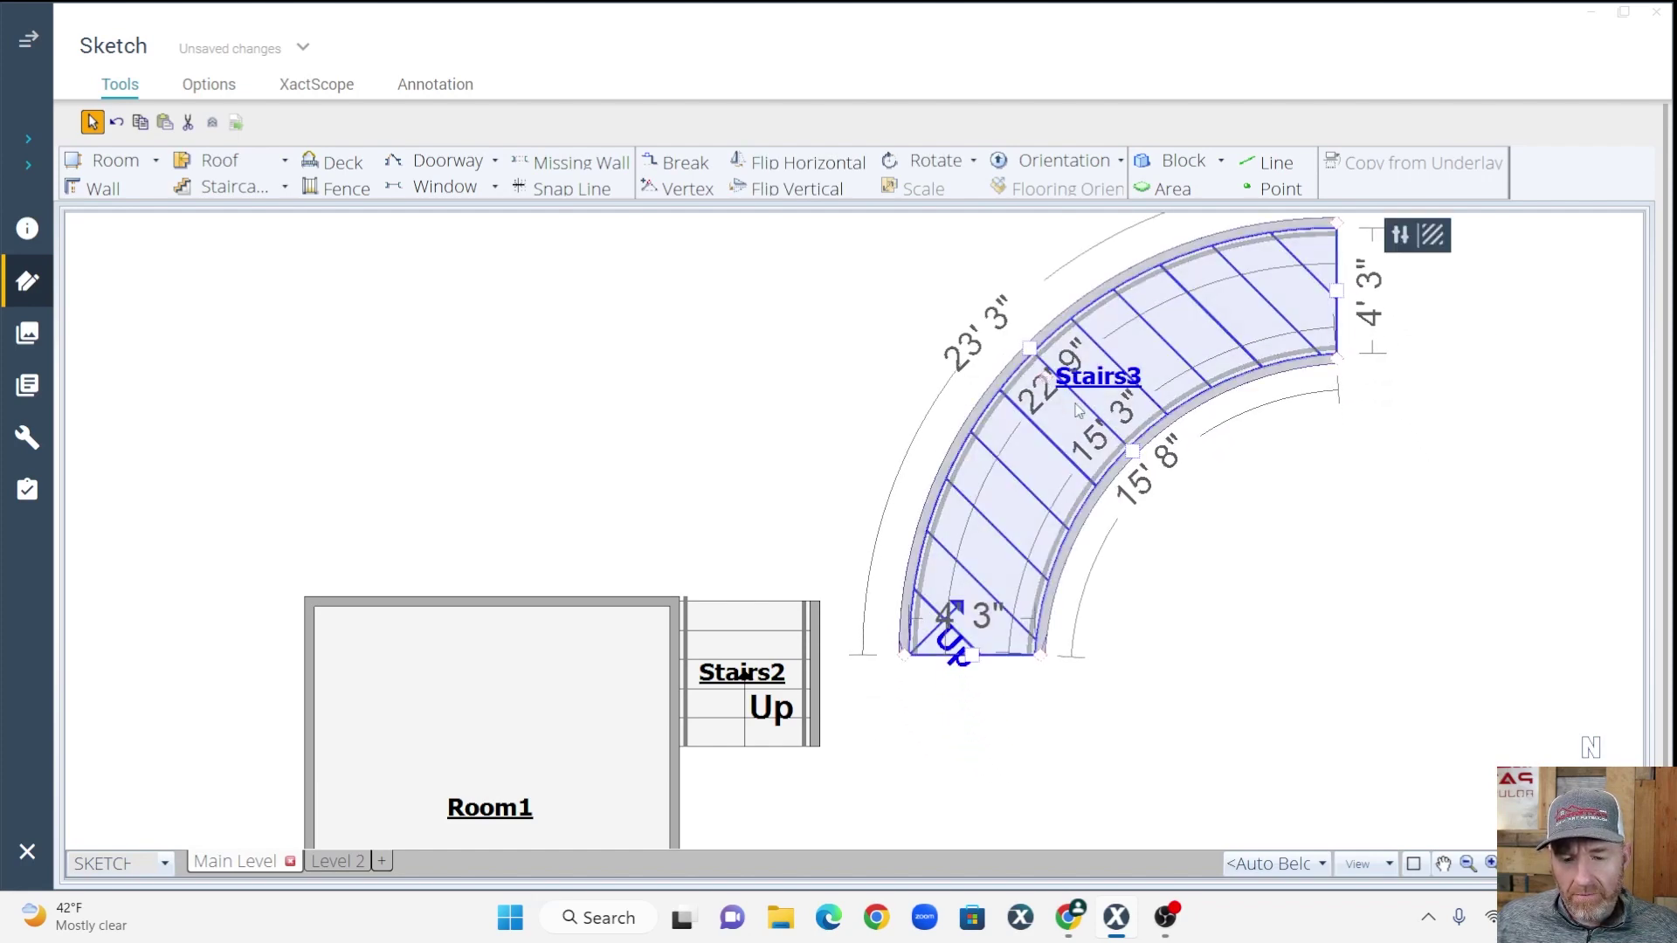
{"action": "scroll", "coordinate": [1083, 411], "scroll_direction": "down", "scroll_amount": 1}
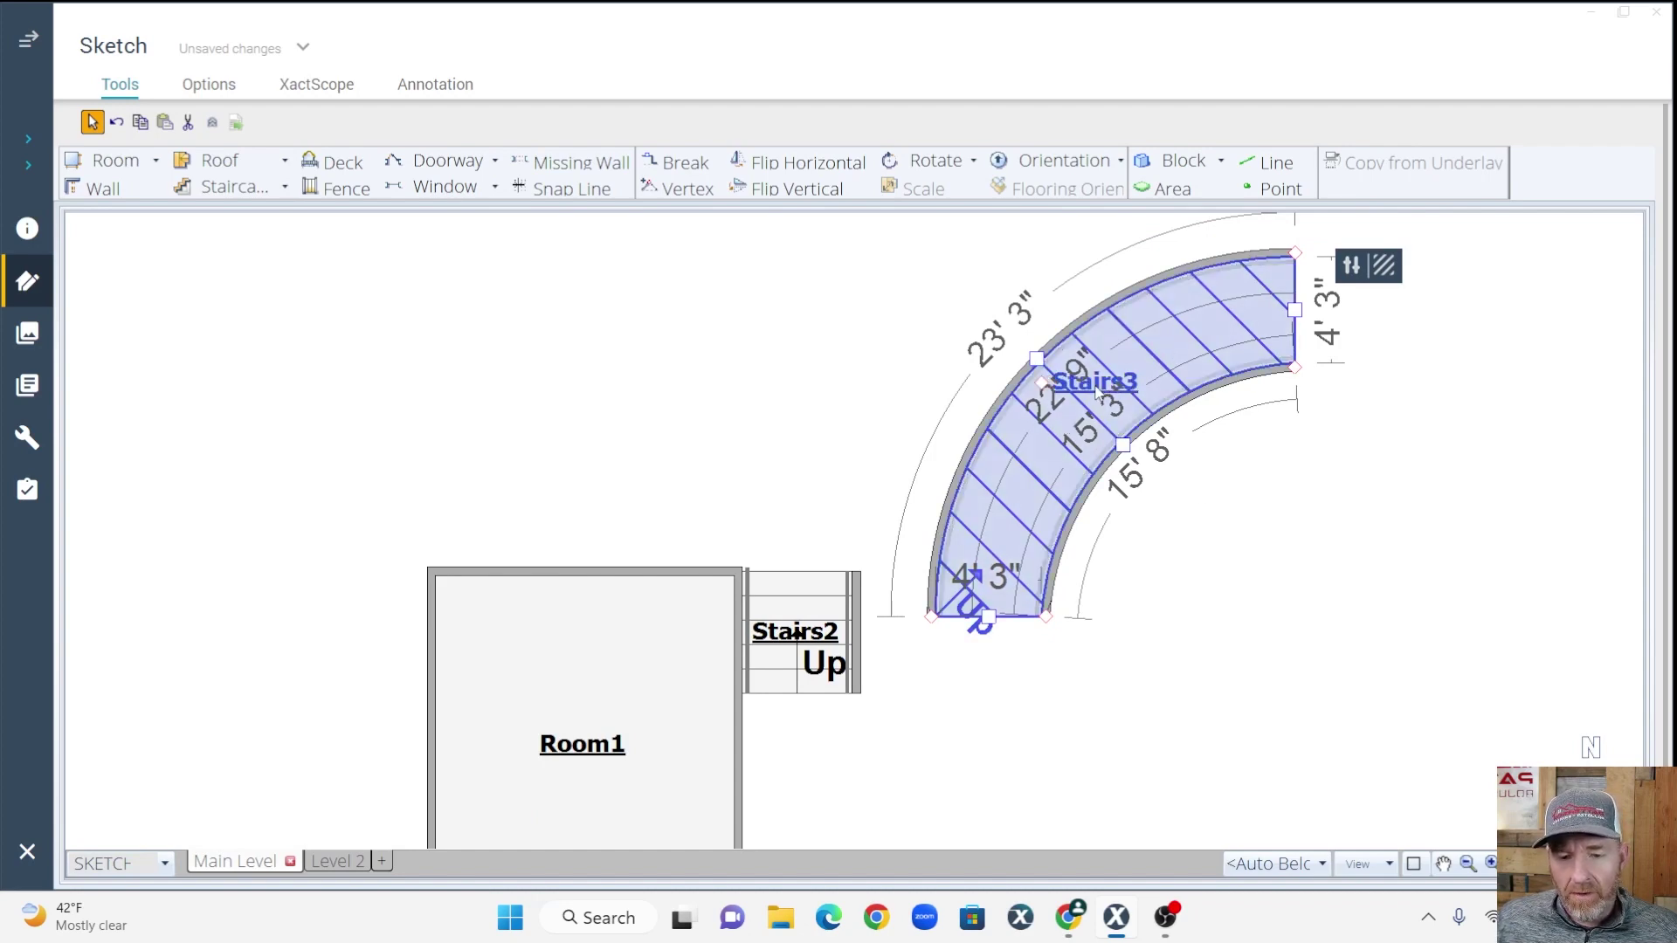
{"action": "left_click", "coordinate": [1353, 267]}
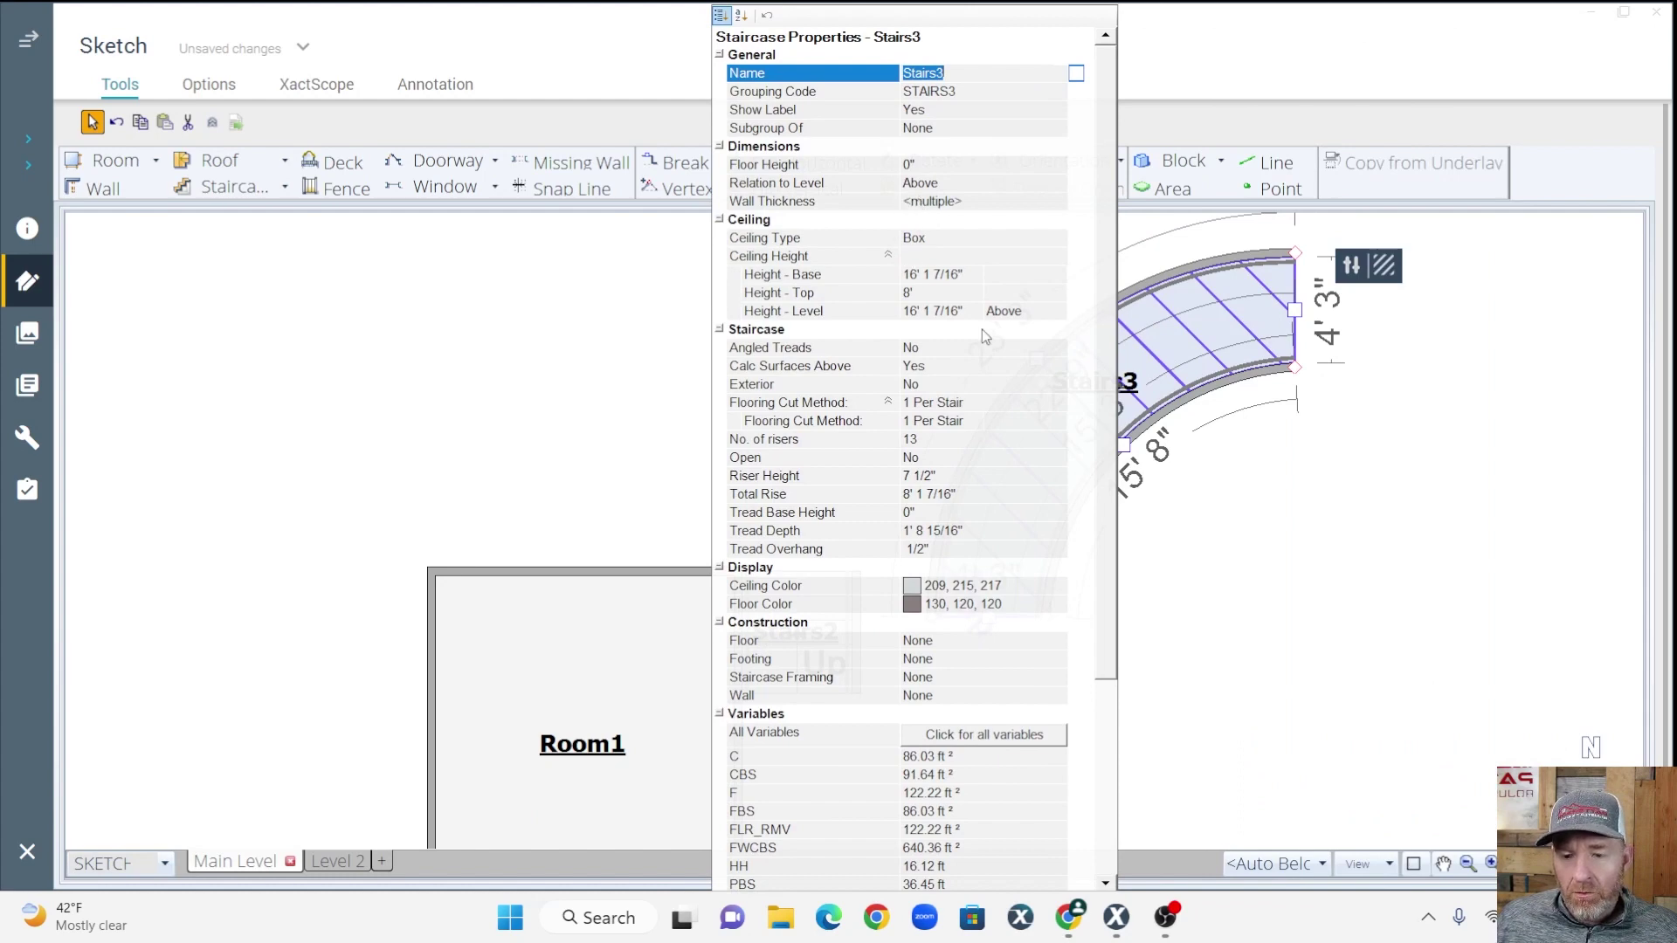
Turn on Angled Treads for Stairs3 so its steps fan out along the curve
{"action": "key", "text": "ctrl"}
{"action": "key", "text": "ctrl"}
{"action": "key", "text": "ctrl"}
{"action": "left_click", "coordinate": [958, 351]}
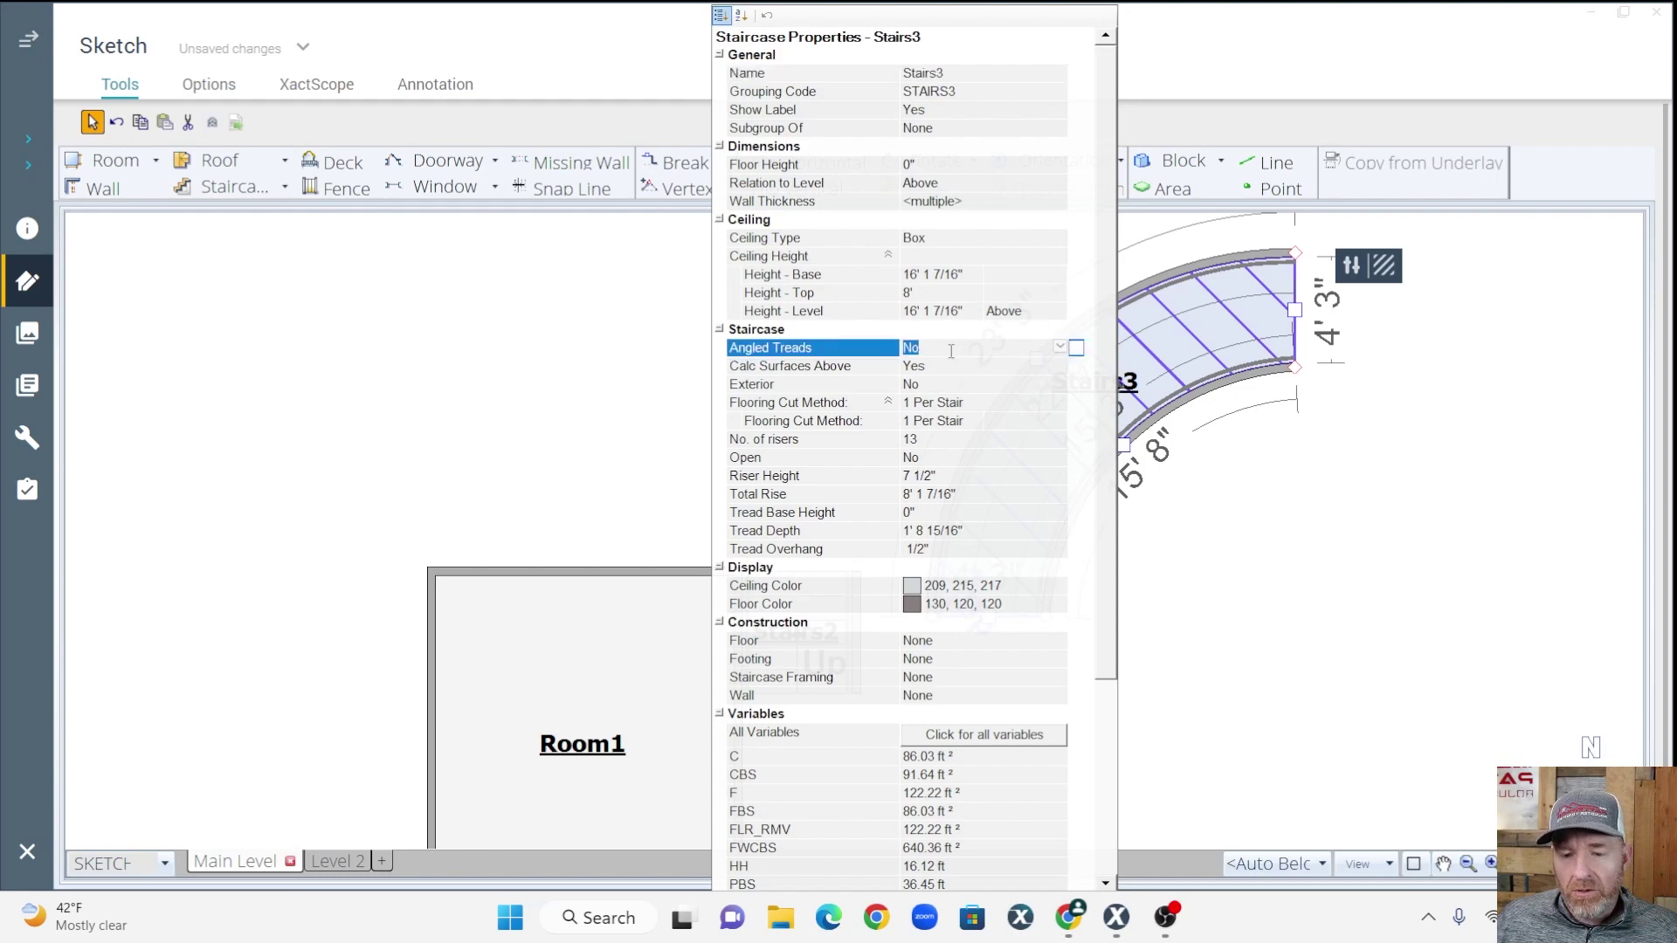
{"action": "left_click", "coordinate": [1059, 347]}
{"action": "left_click", "coordinate": [978, 380]}
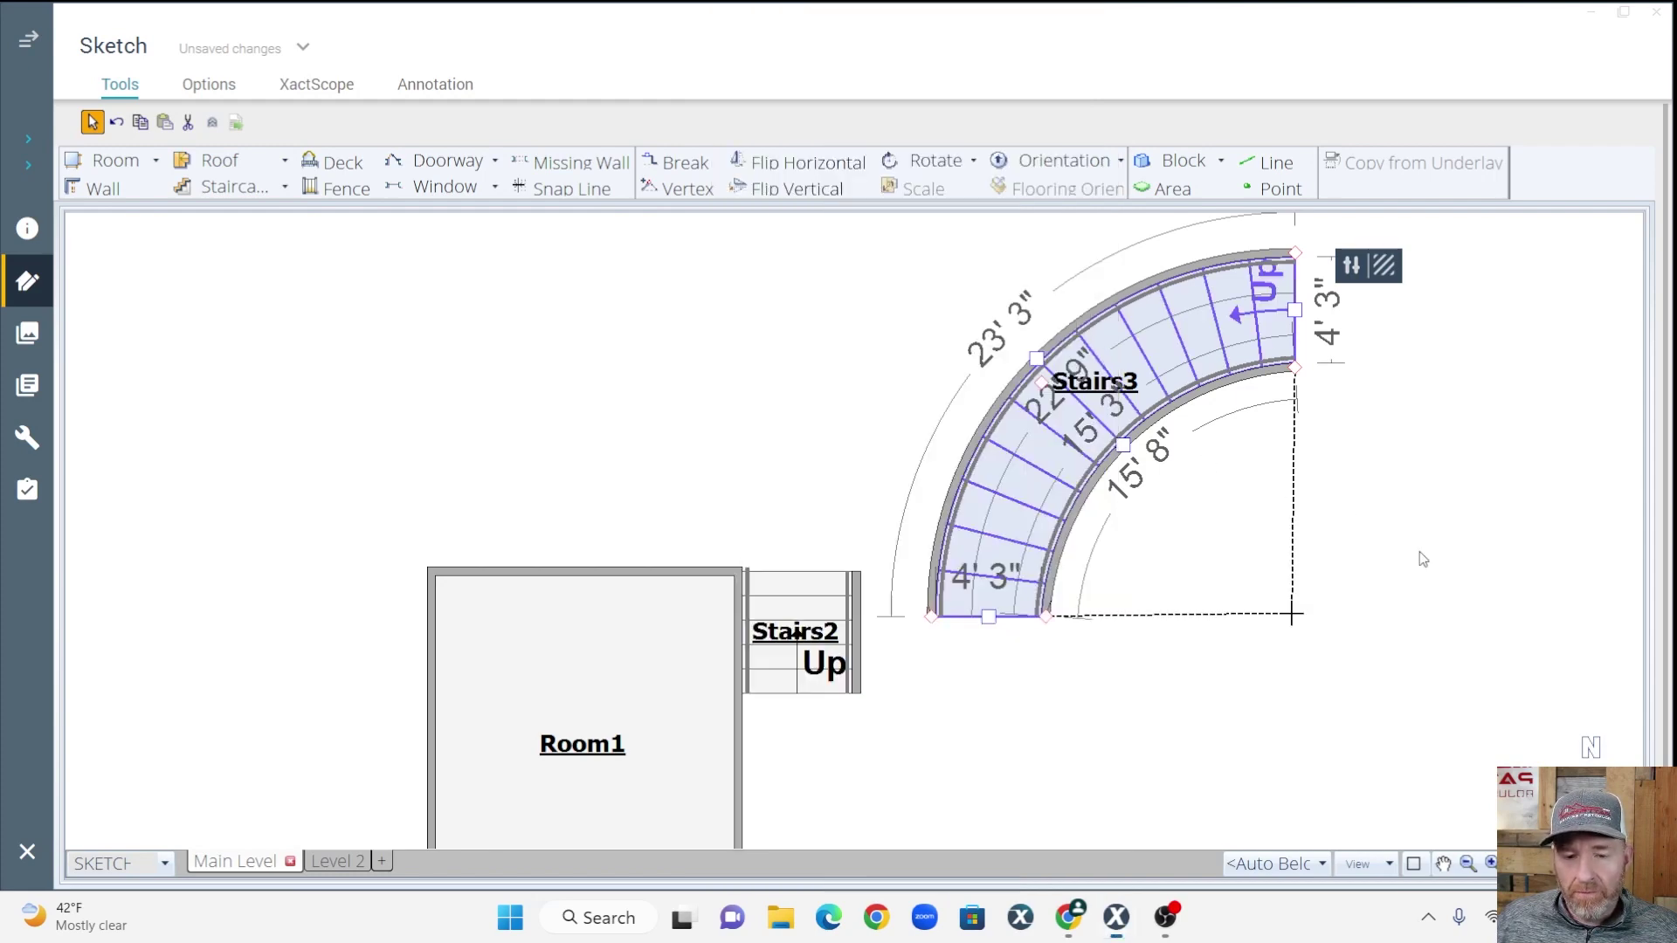
{"action": "left_click", "coordinate": [1410, 559]}
Adjust the curve of Stairs3's outline
{"action": "left_click", "coordinate": [1098, 421]}
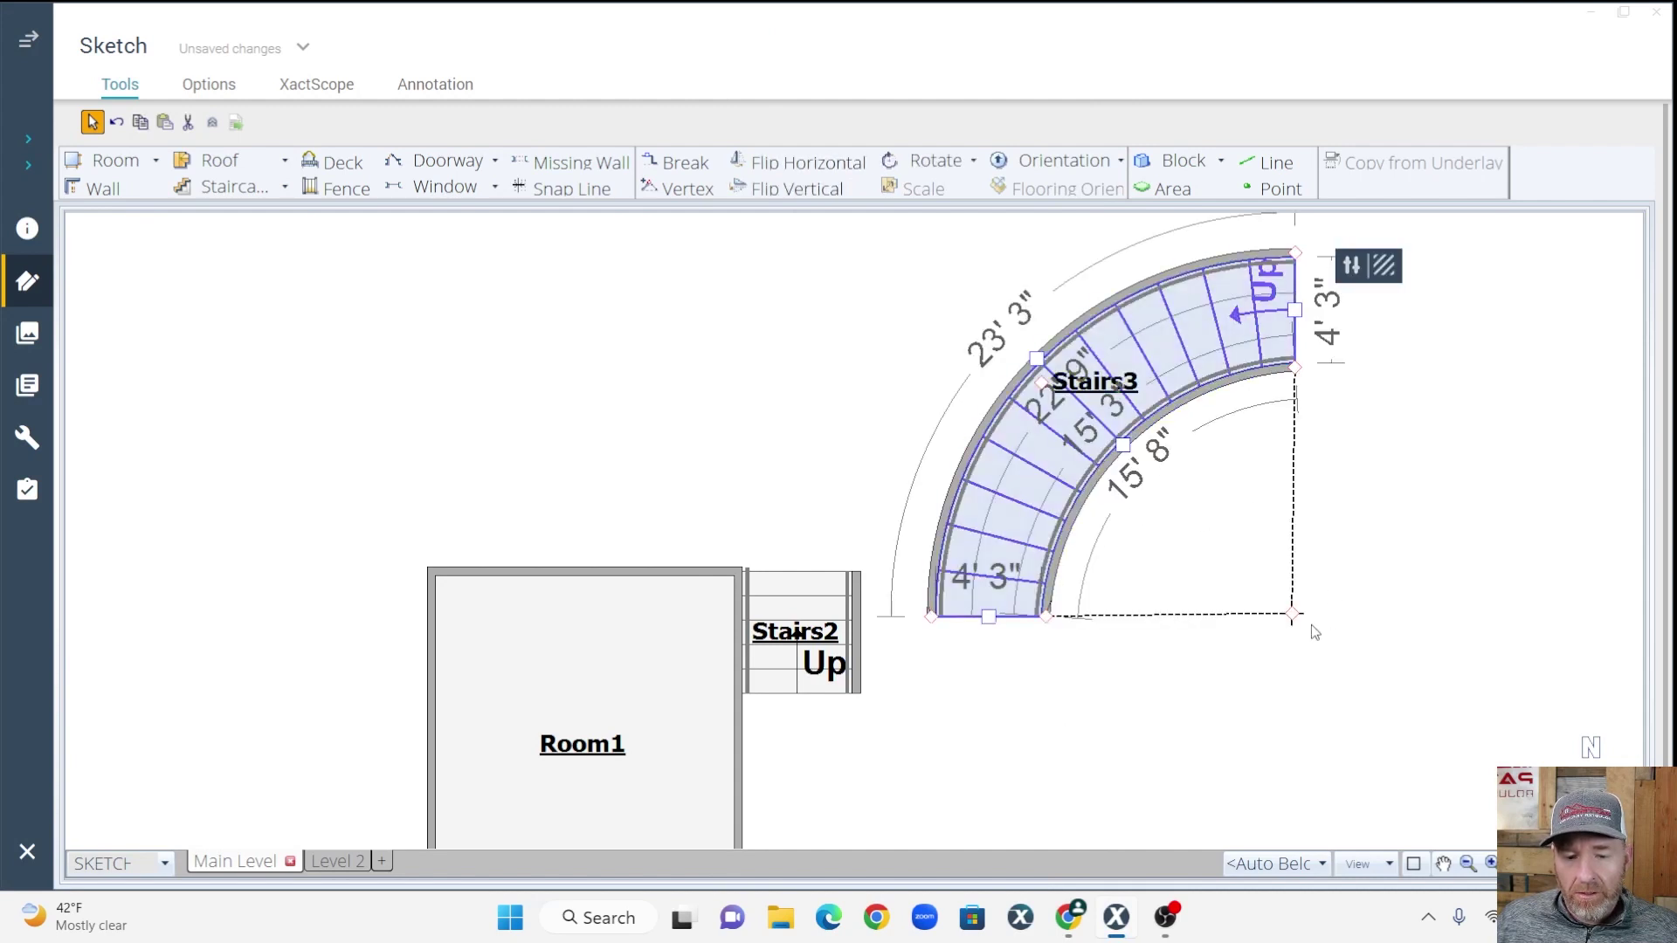
{"action": "mouse_move", "coordinate": [1293, 614]}
{"action": "left_mouse_down"}
{"action": "mouse_move", "coordinate": [1198, 726]}
{"action": "mouse_move", "coordinate": [1366, 576]}
{"action": "mouse_move", "coordinate": [1272, 685]}
{"action": "mouse_move", "coordinate": [1295, 644]}
{"action": "mouse_move", "coordinate": [1273, 603]}
{"action": "mouse_move", "coordinate": [1293, 612]}
{"action": "left_mouse_up"}
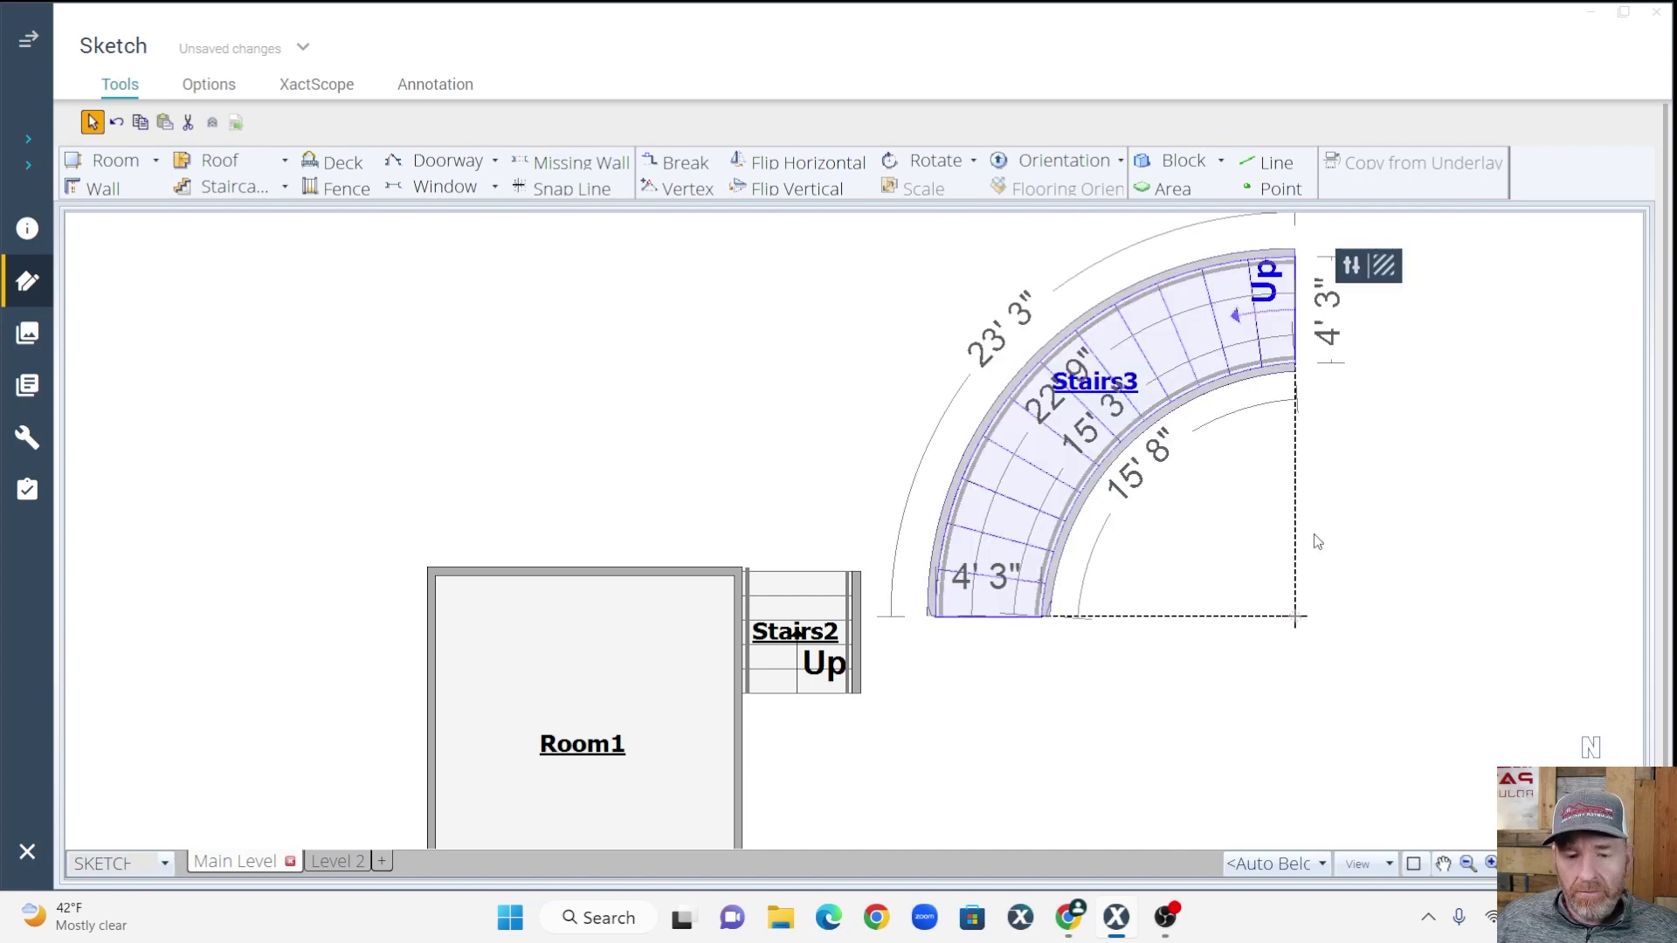
{"action": "left_click", "coordinate": [1411, 500]}
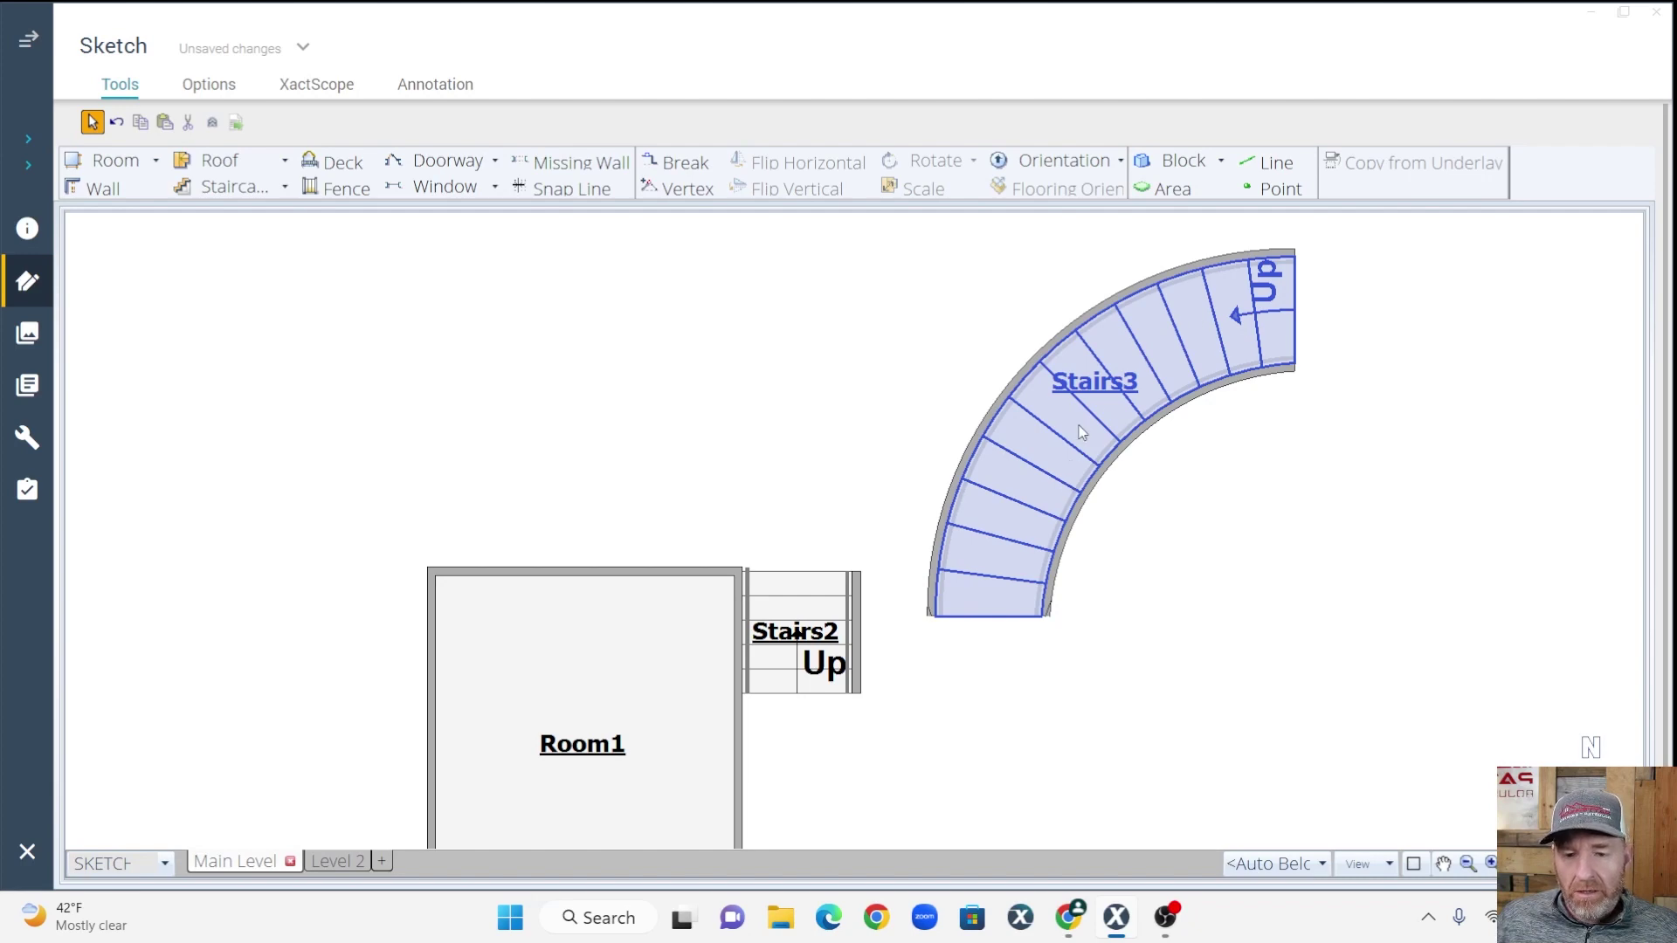
Reverse Stairs3's Up direction so it starts at the lower end of the curve
{"action": "left_click", "coordinate": [1063, 160]}
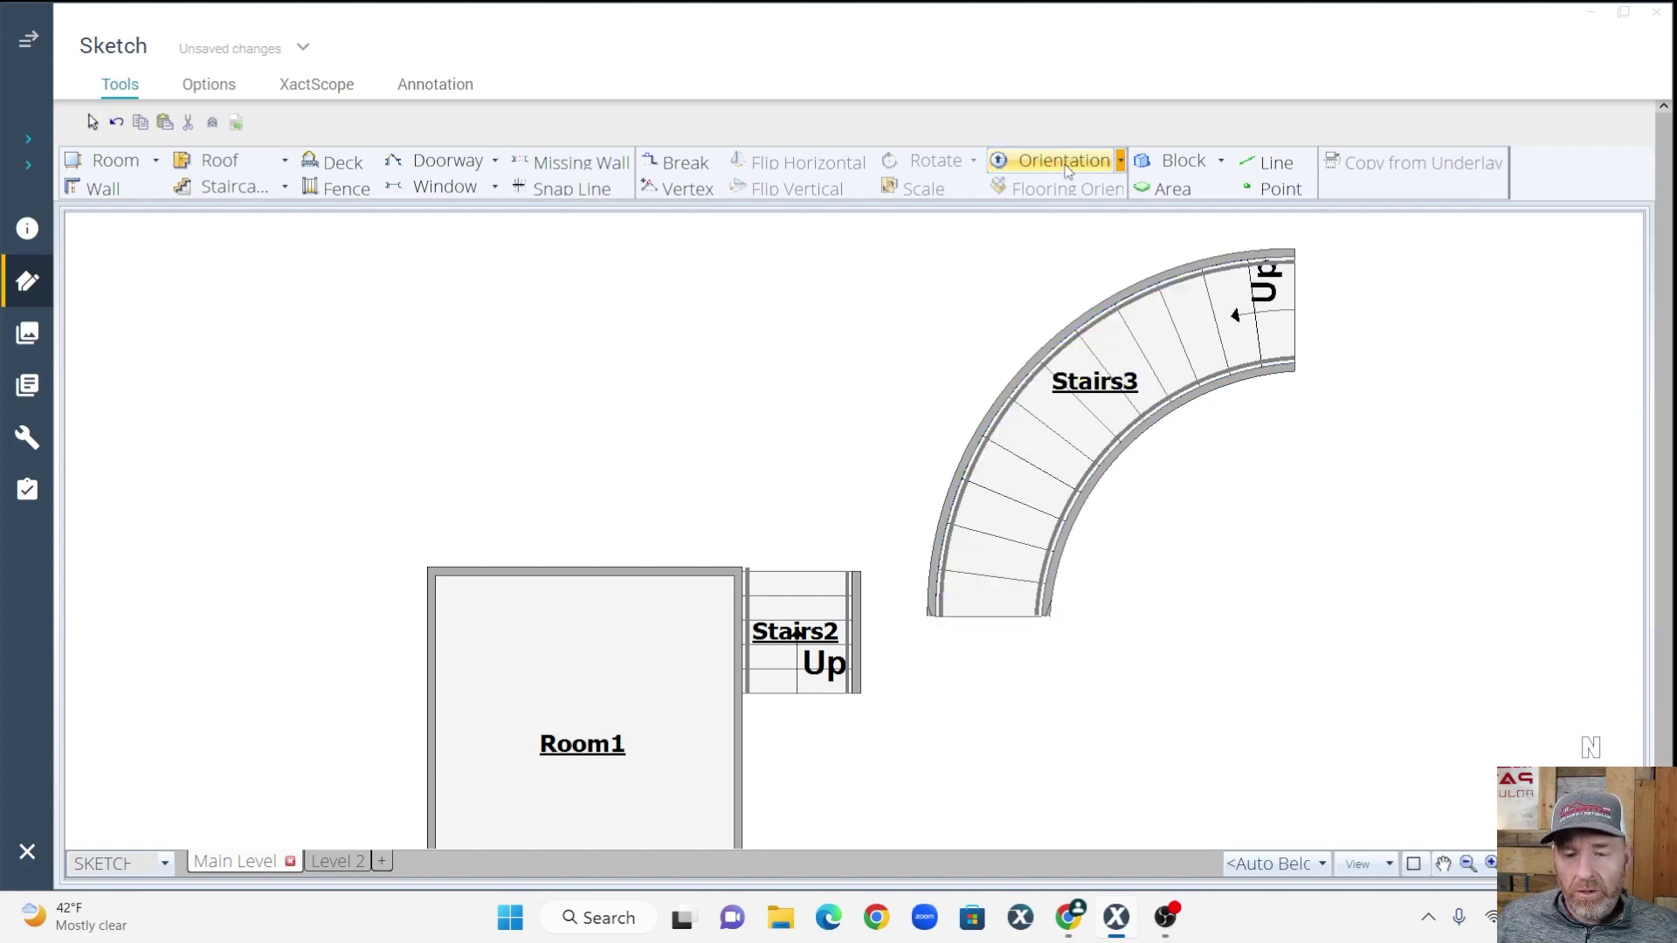
{"action": "left_click", "coordinate": [995, 608]}
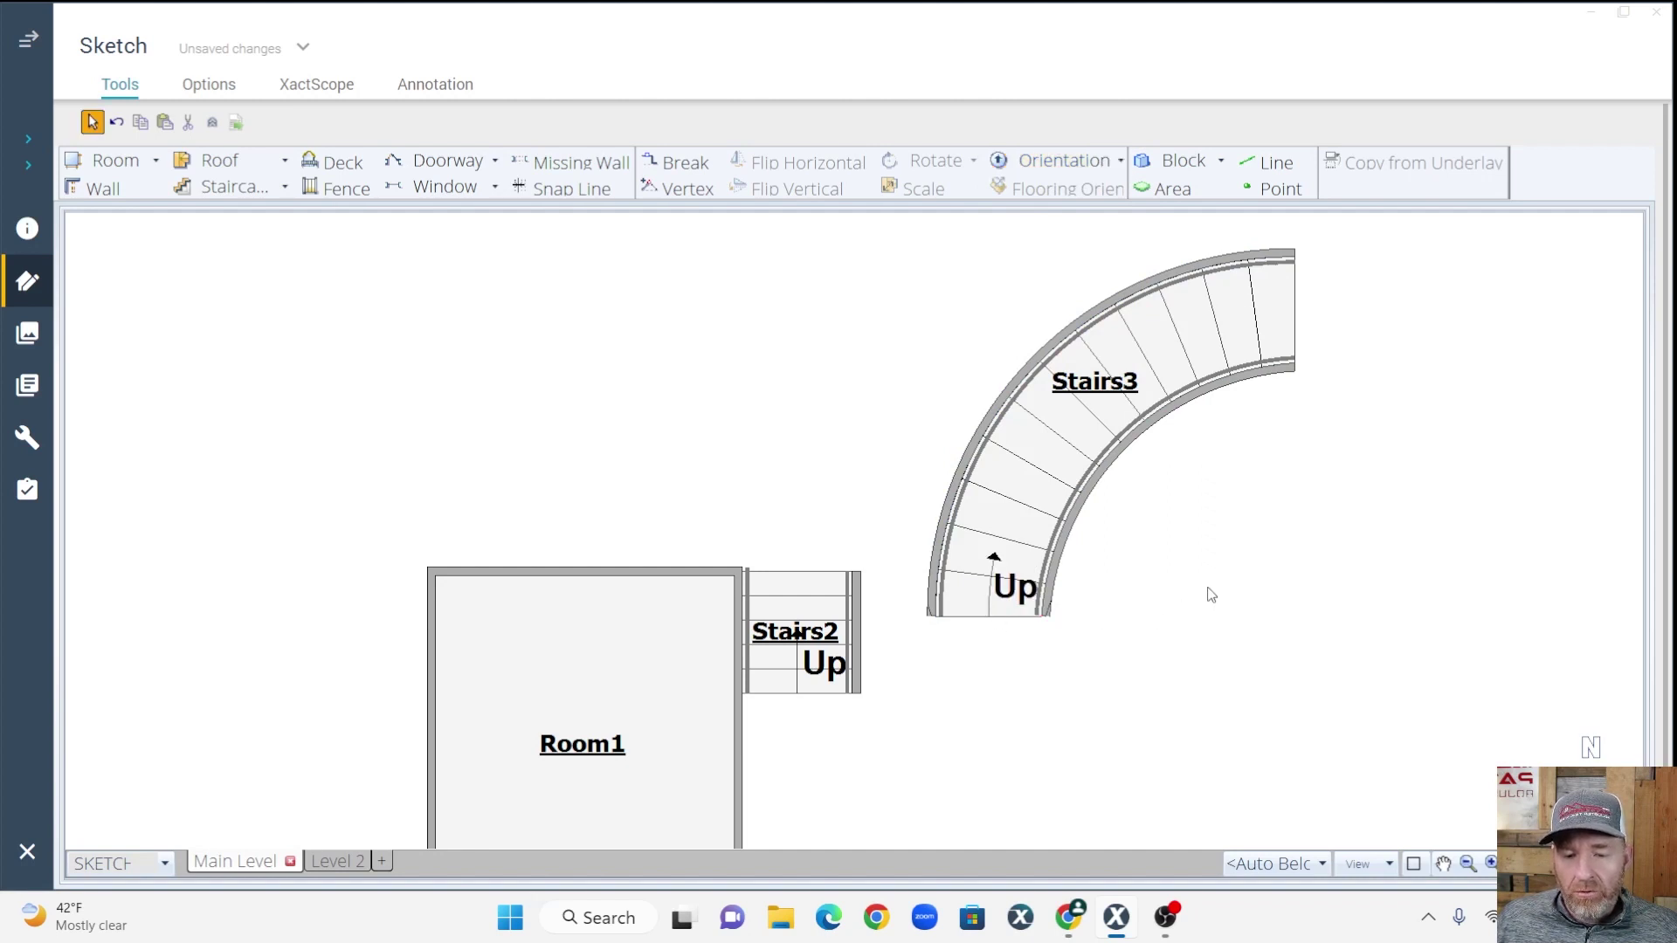
{"action": "left_click_drag", "start_coordinate": [919, 325], "coordinate": [1266, 624]}
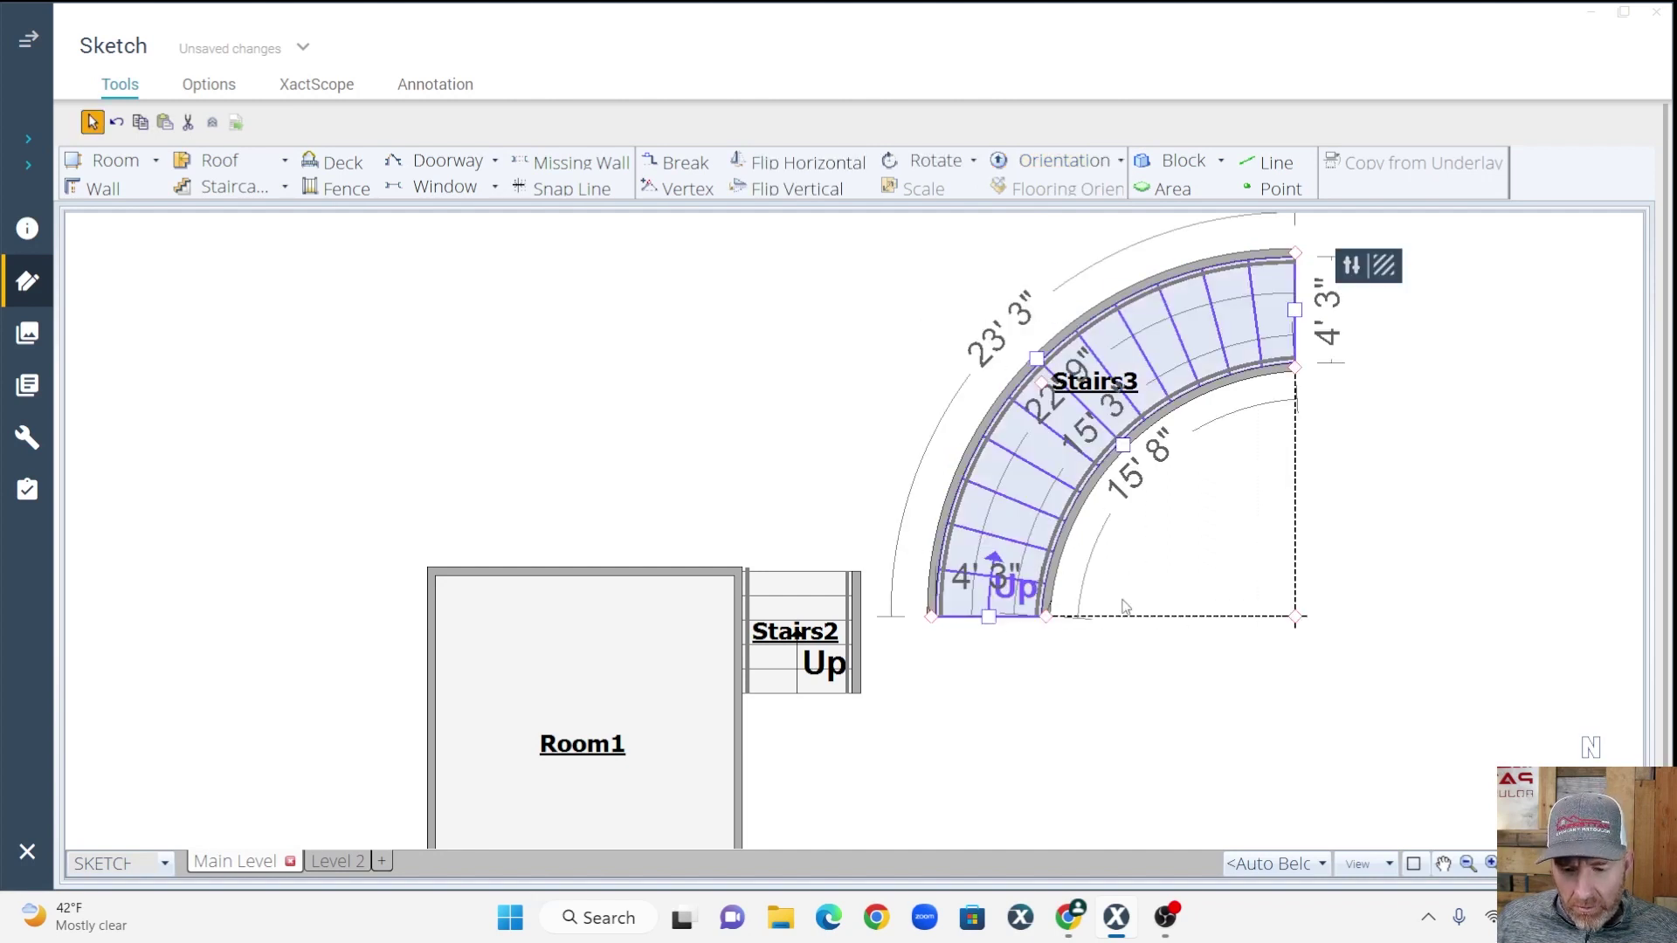
{"action": "left_click", "coordinate": [1047, 619]}
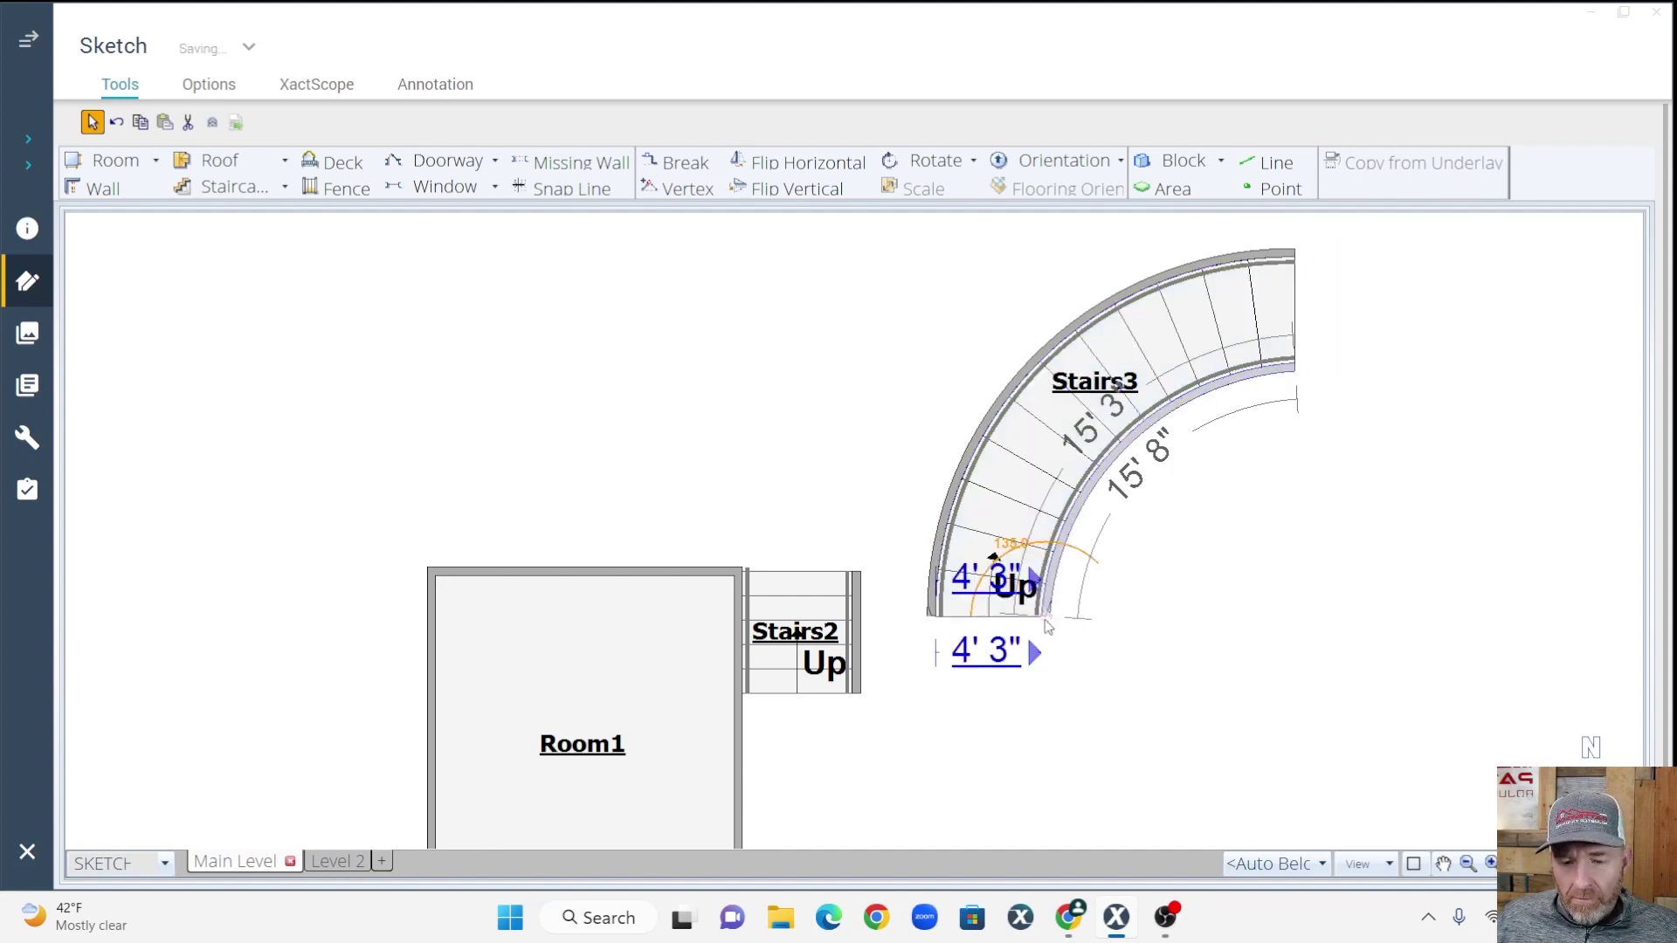
Widen both the bottom and top ends of Stairs3 to 4' 5"
{"action": "left_click", "coordinate": [996, 650]}
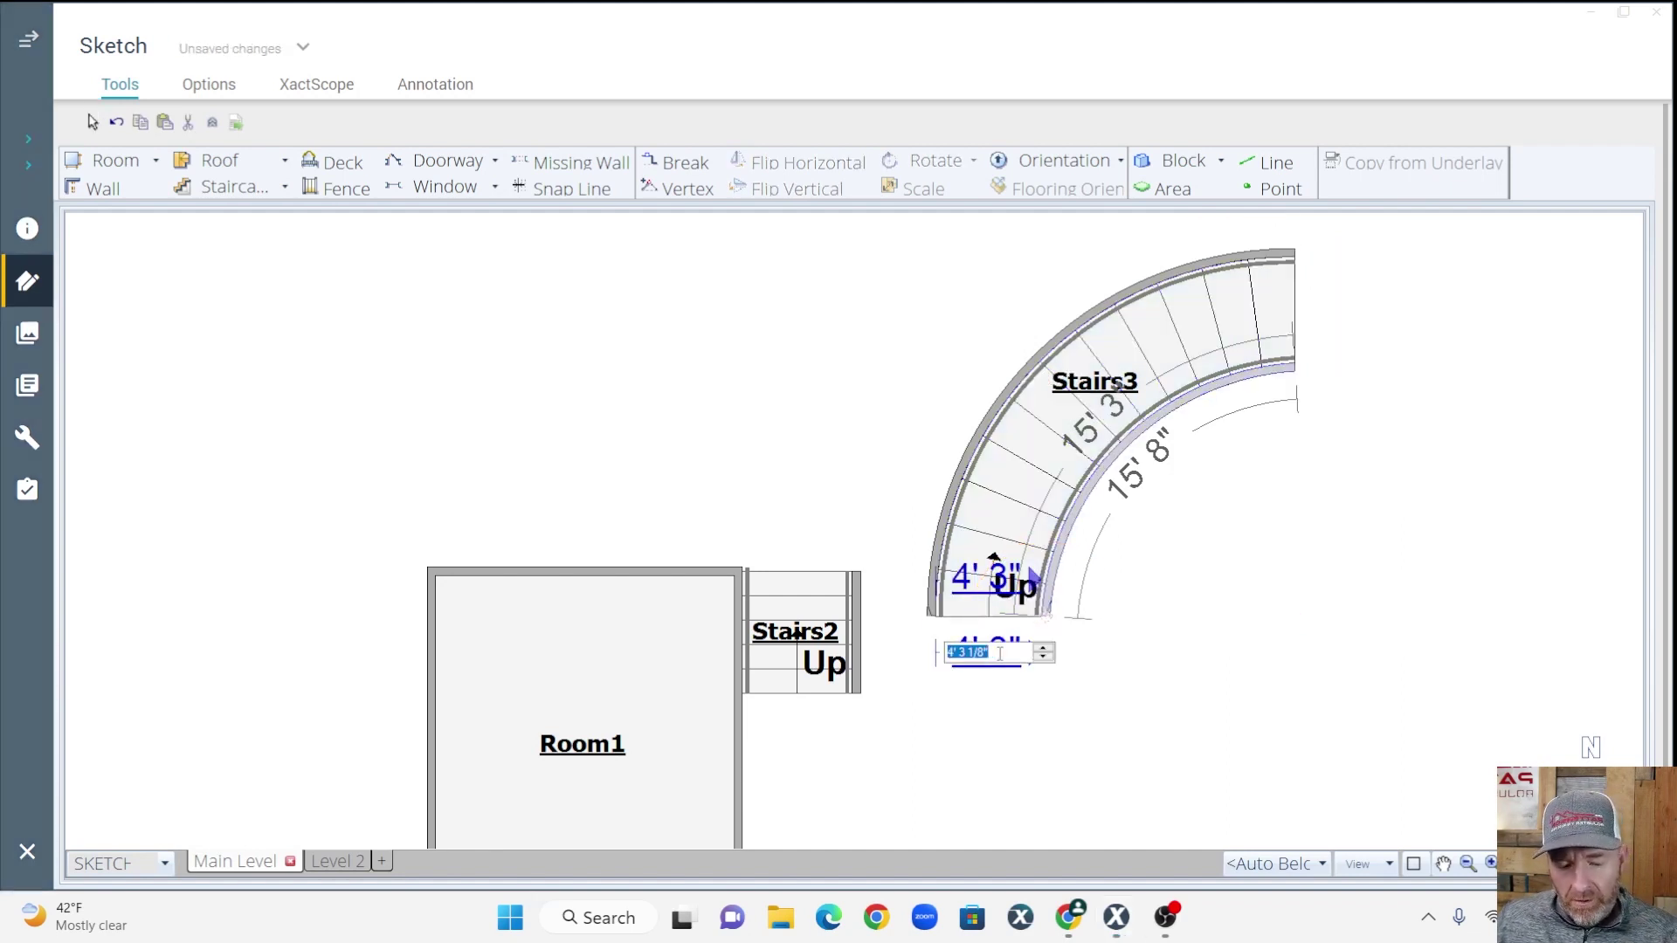
{"action": "type", "text": "4.5"}
{"action": "key", "text": "Return"}
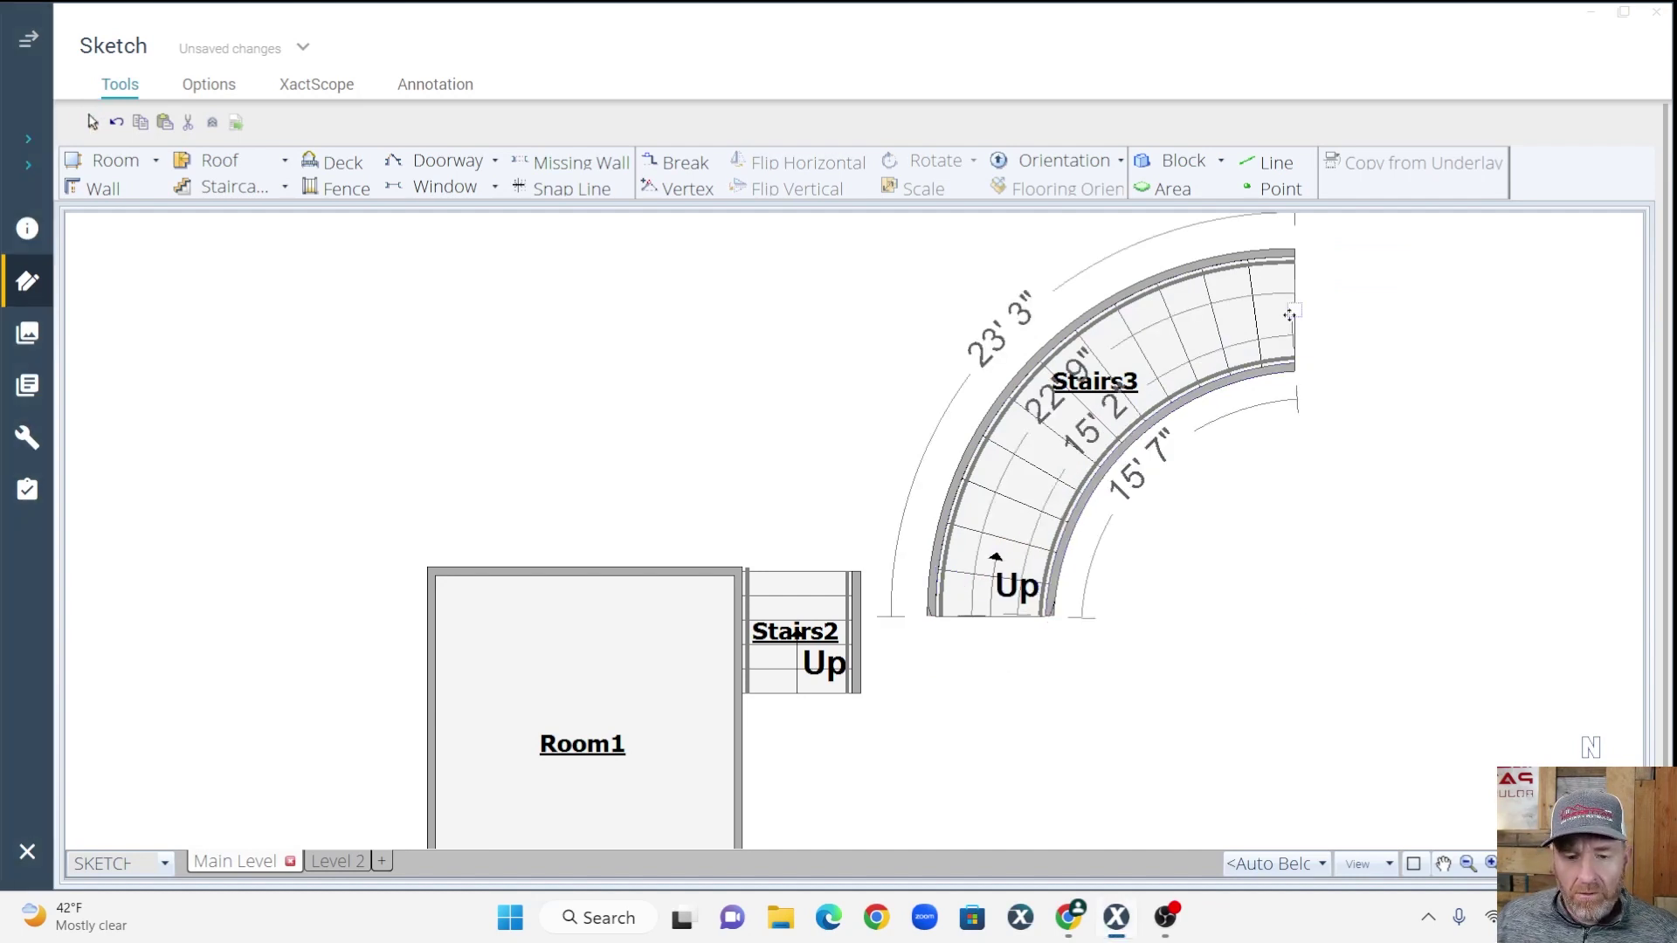
{"action": "left_click", "coordinate": [1296, 303]}
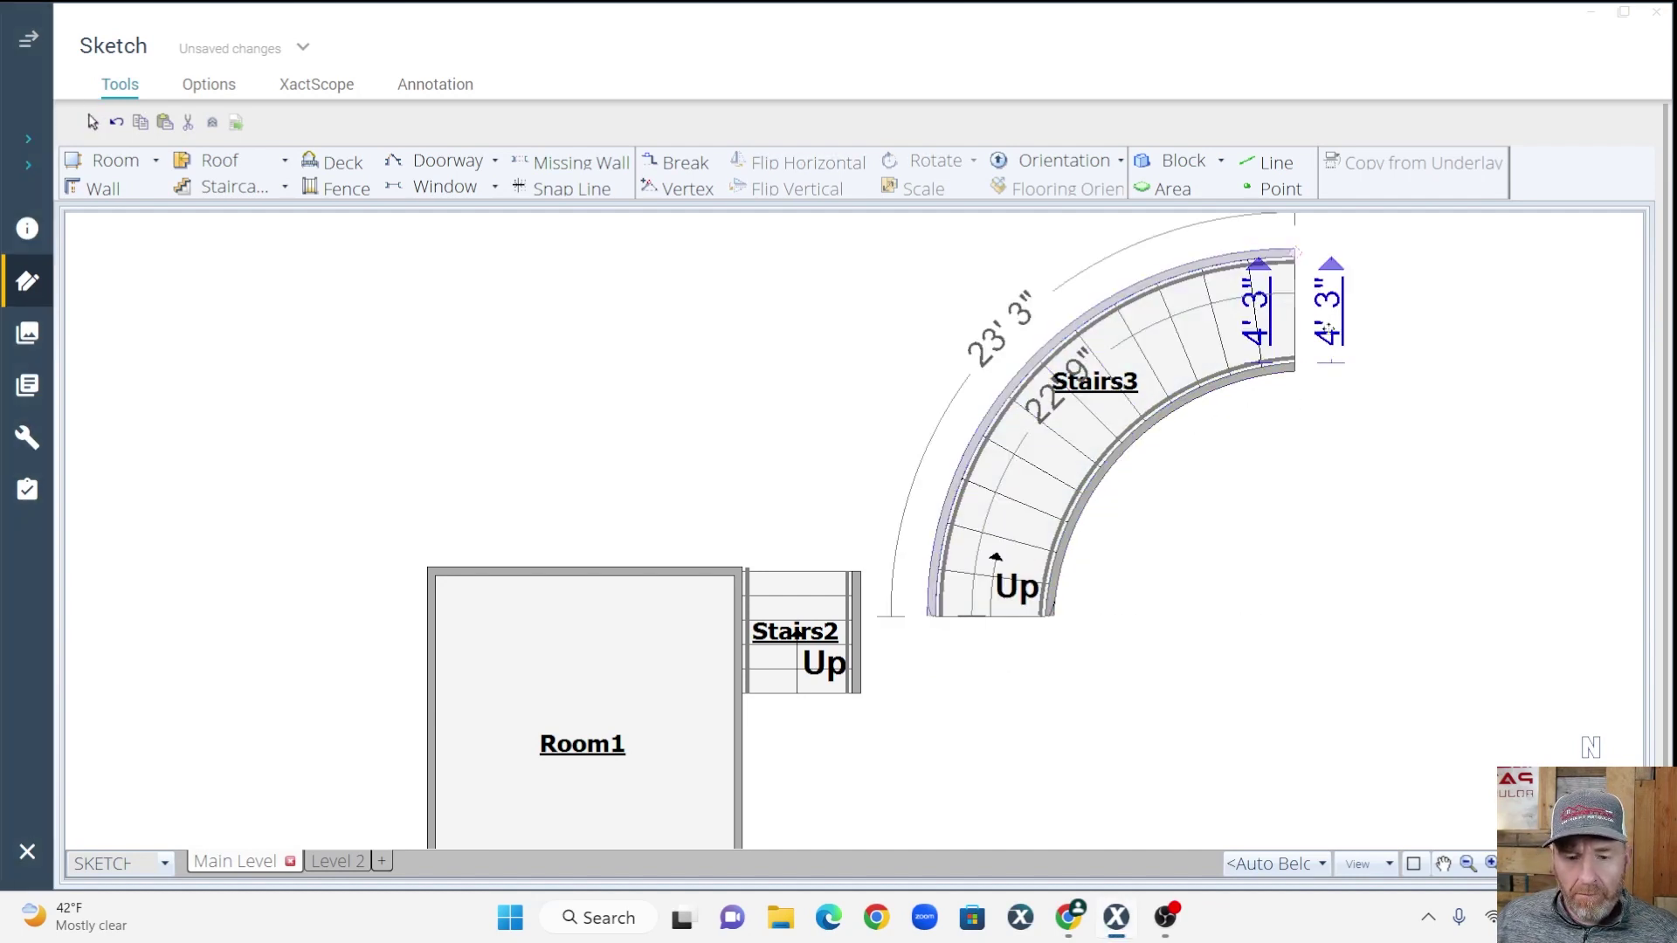
{"action": "left_click", "coordinate": [1327, 329]}
{"action": "type", "text": "4,5"}
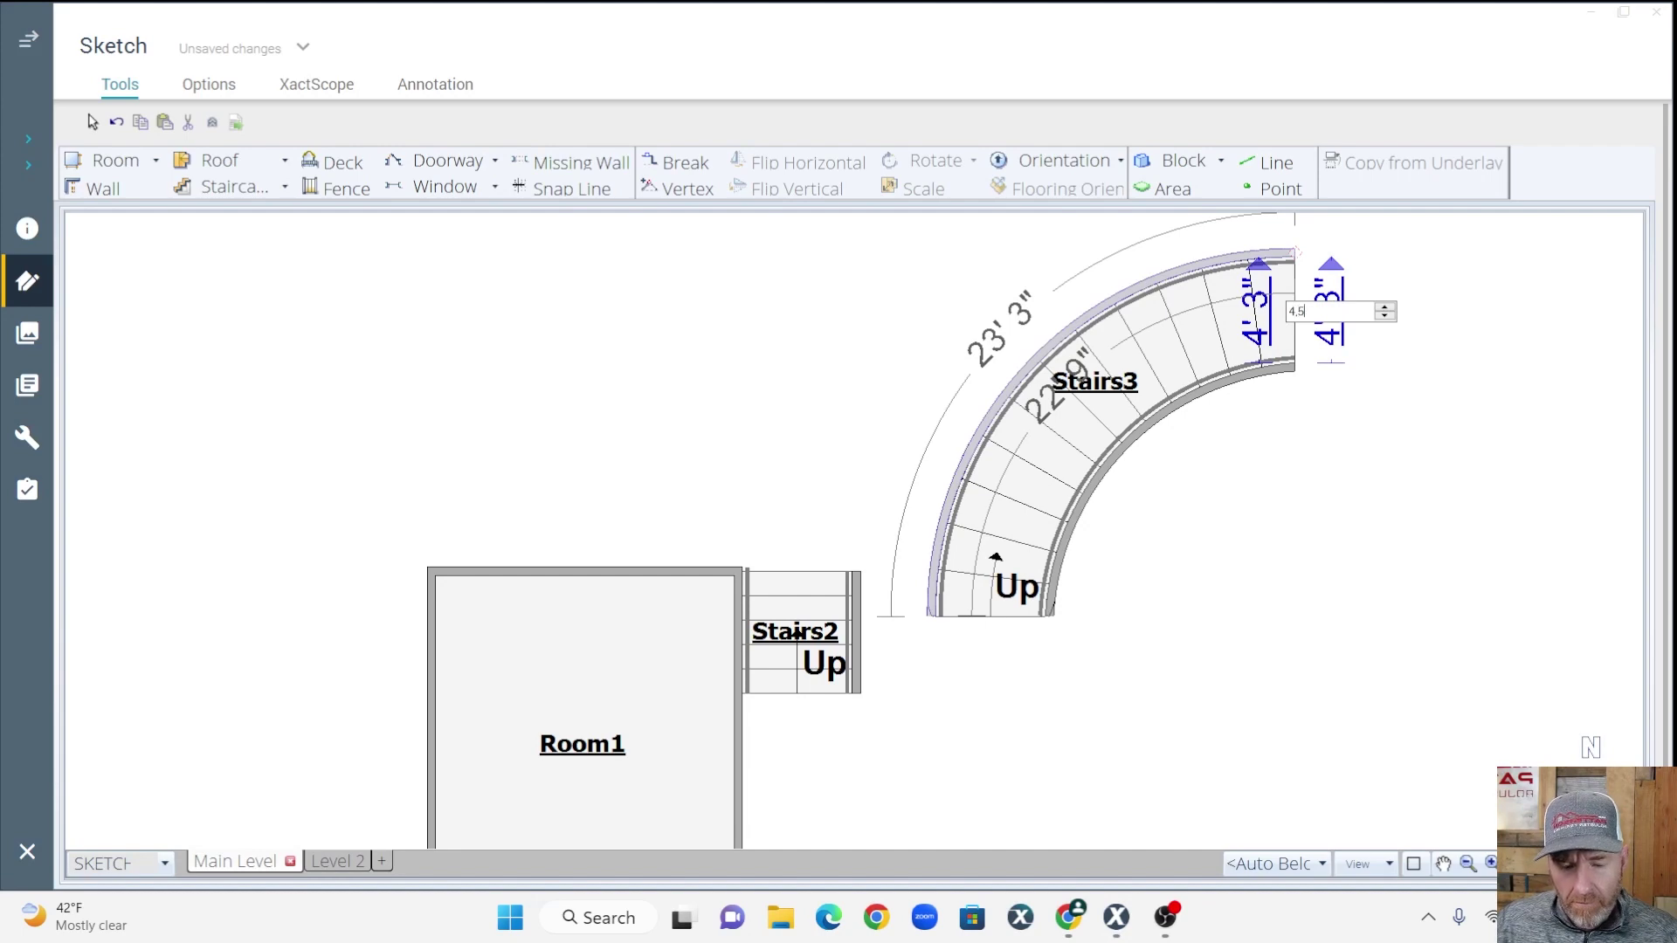
{"action": "key", "text": "Return"}
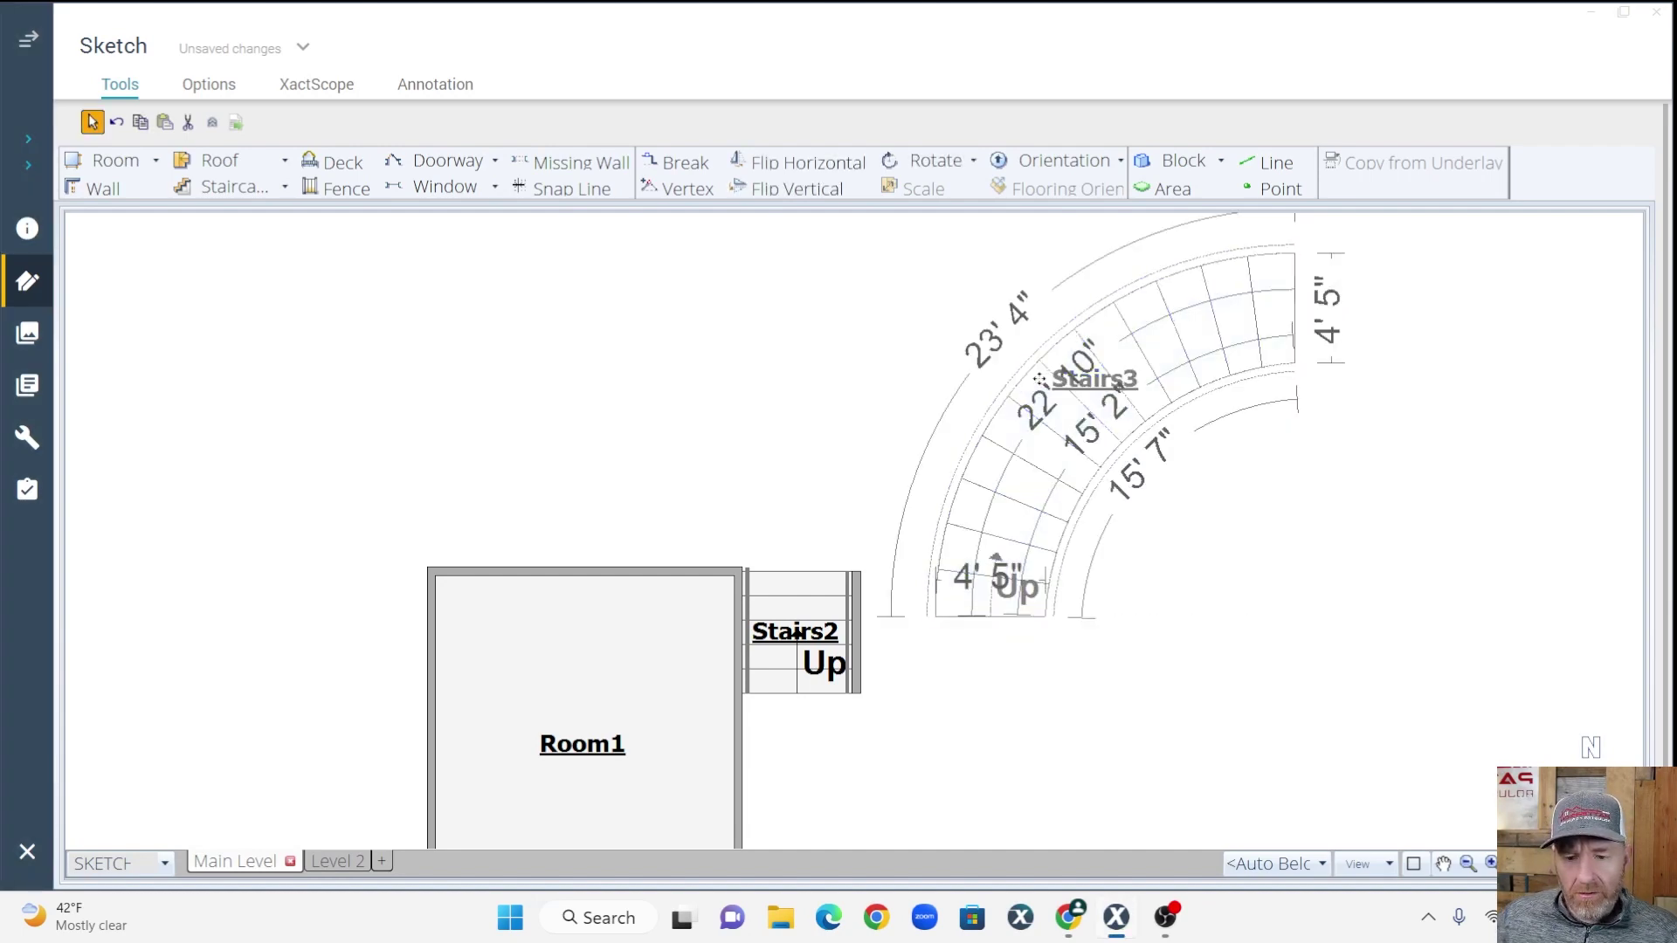
Move Stairs3 down so its lower end joins the top of Stairs2
{"action": "left_click_drag", "start_coordinate": [1040, 379], "coordinate": [855, 329]}
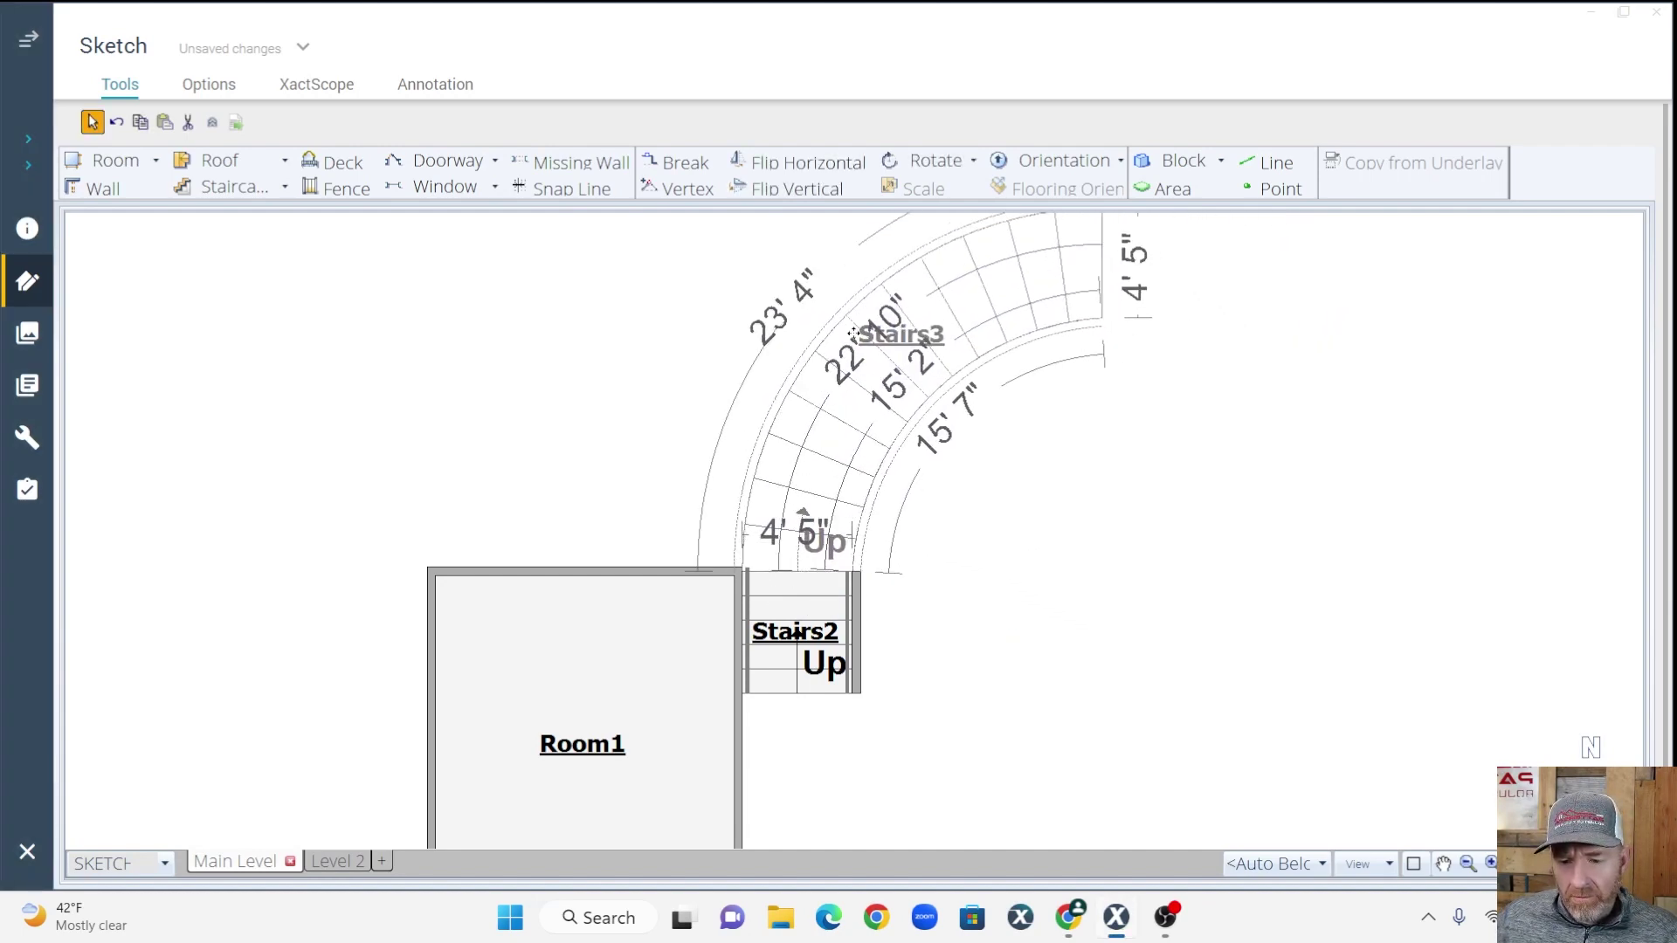
{"action": "left_click", "coordinate": [1220, 672]}
{"action": "scroll", "coordinate": [1245, 671], "scroll_direction": "up", "scroll_amount": 2}
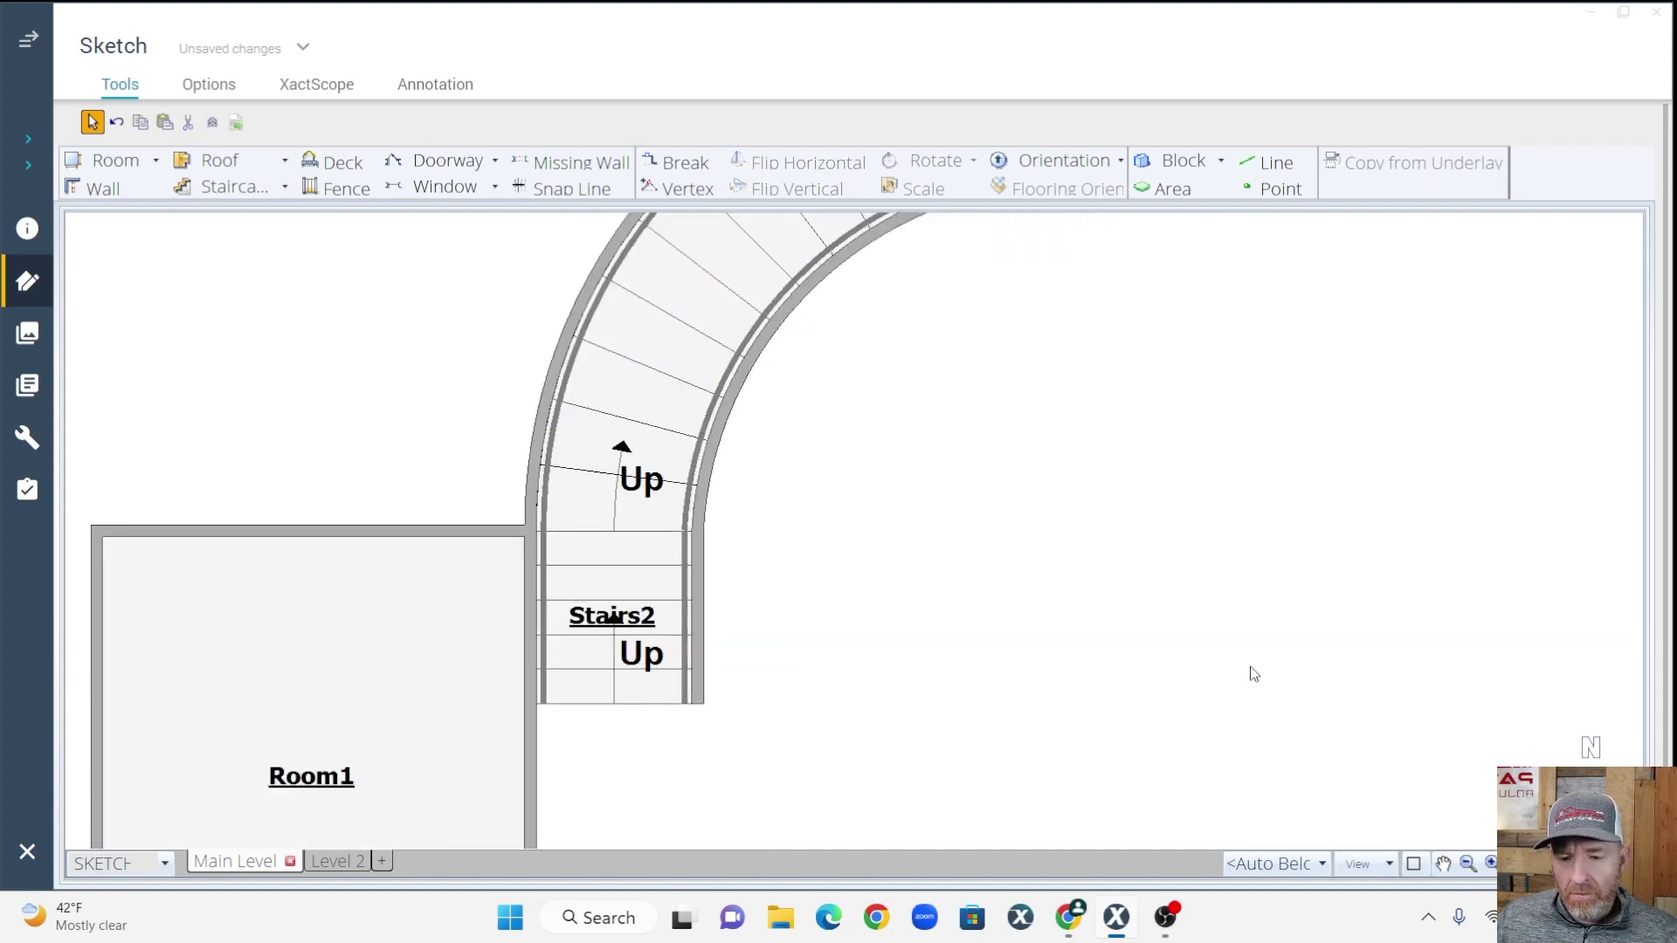
{"action": "scroll", "coordinate": [719, 692], "scroll_direction": "down", "scroll_amount": 2}
{"action": "left_click", "coordinate": [105, 160]}
Place a 12' Room2 at the top of Stairs3 and check it in 3D
{"action": "left_click", "coordinate": [889, 300]}
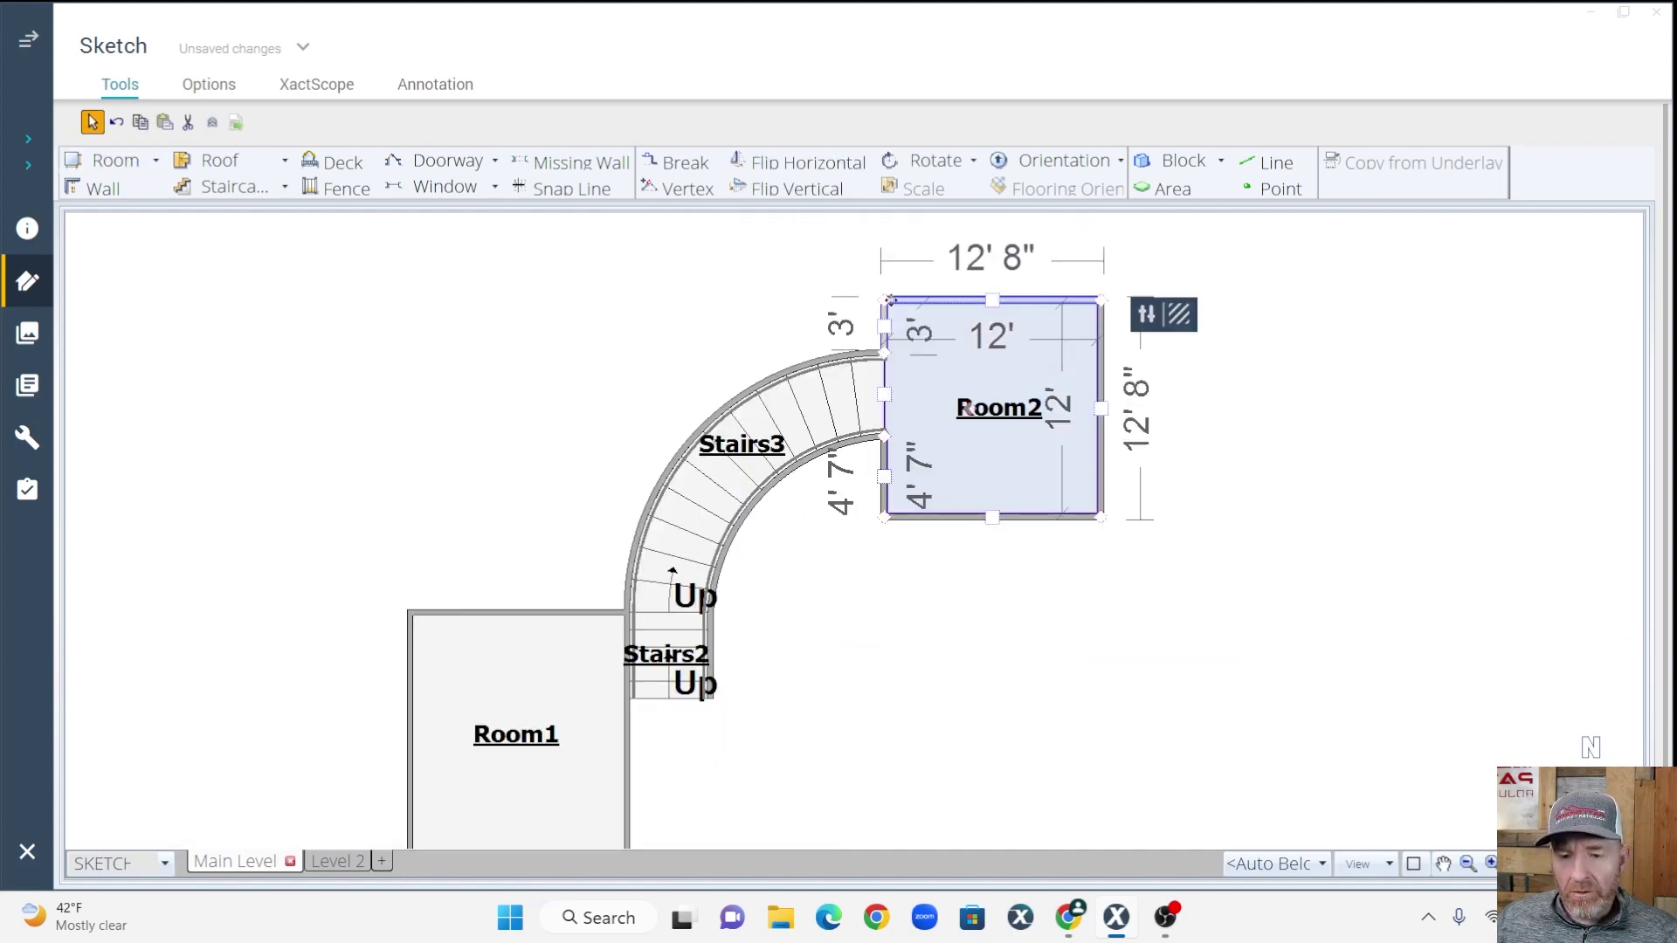
{"action": "left_click", "coordinate": [1368, 651]}
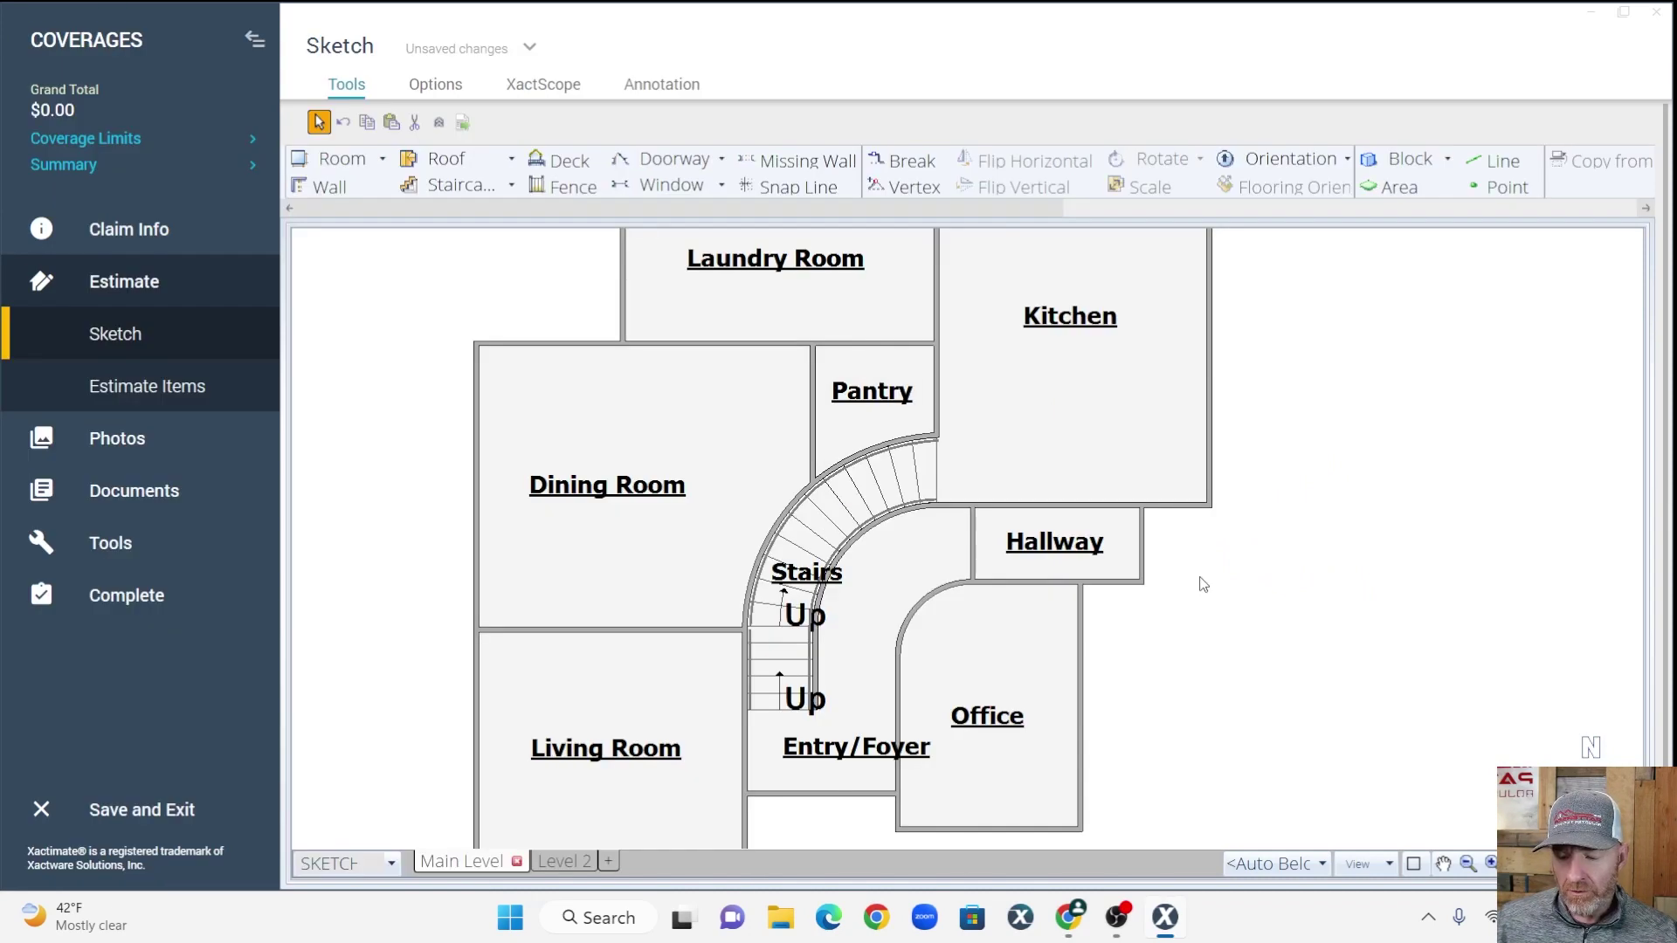
{"action": "key", "text": "F9"}
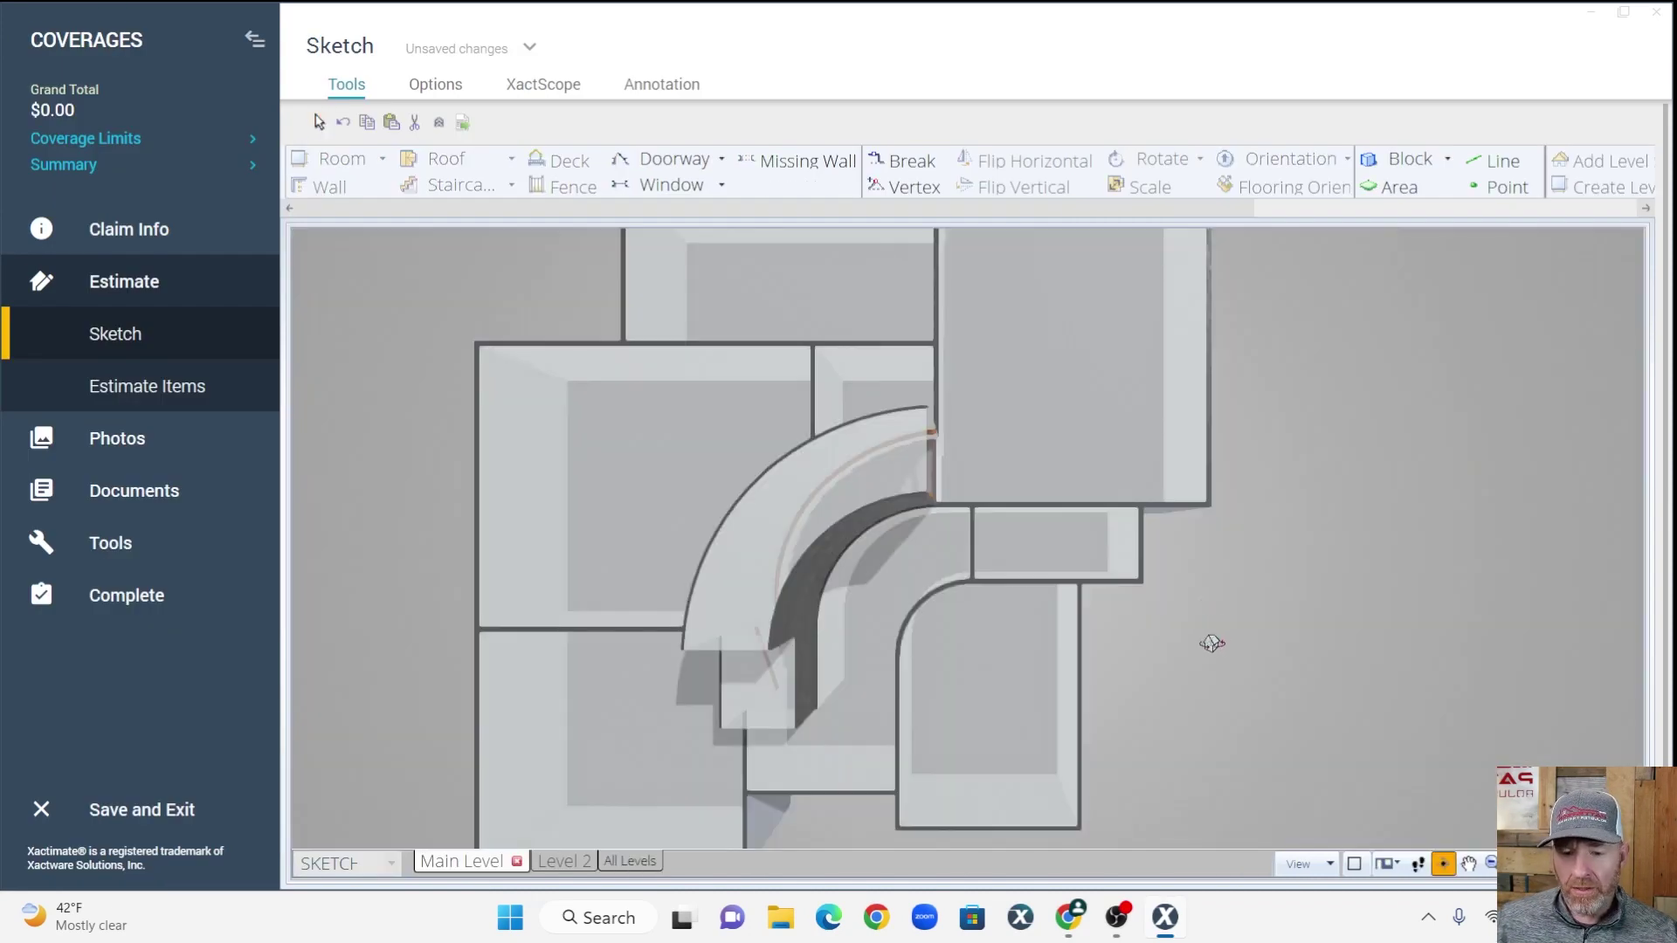
{"action": "scroll", "coordinate": [1210, 642], "scroll_direction": "down", "scroll_amount": 1}
{"action": "mouse_move", "coordinate": [1173, 658]}
{"action": "left_mouse_down"}
{"action": "mouse_move", "coordinate": [1172, 438]}
{"action": "mouse_move", "coordinate": [1254, 637]}
{"action": "mouse_move", "coordinate": [1175, 569]}
{"action": "mouse_move", "coordinate": [973, 709]}
{"action": "mouse_move", "coordinate": [1206, 516]}
{"action": "mouse_move", "coordinate": [864, 570]}
{"action": "mouse_move", "coordinate": [756, 435]}
{"action": "mouse_move", "coordinate": [1008, 644]}
{"action": "mouse_move", "coordinate": [642, 664]}
{"action": "mouse_move", "coordinate": [856, 668]}
{"action": "left_mouse_up"}
Marquee-select all the rooms and staircases and cut them from the plan
{"action": "scroll", "coordinate": [858, 670], "scroll_direction": "up", "scroll_amount": 5}
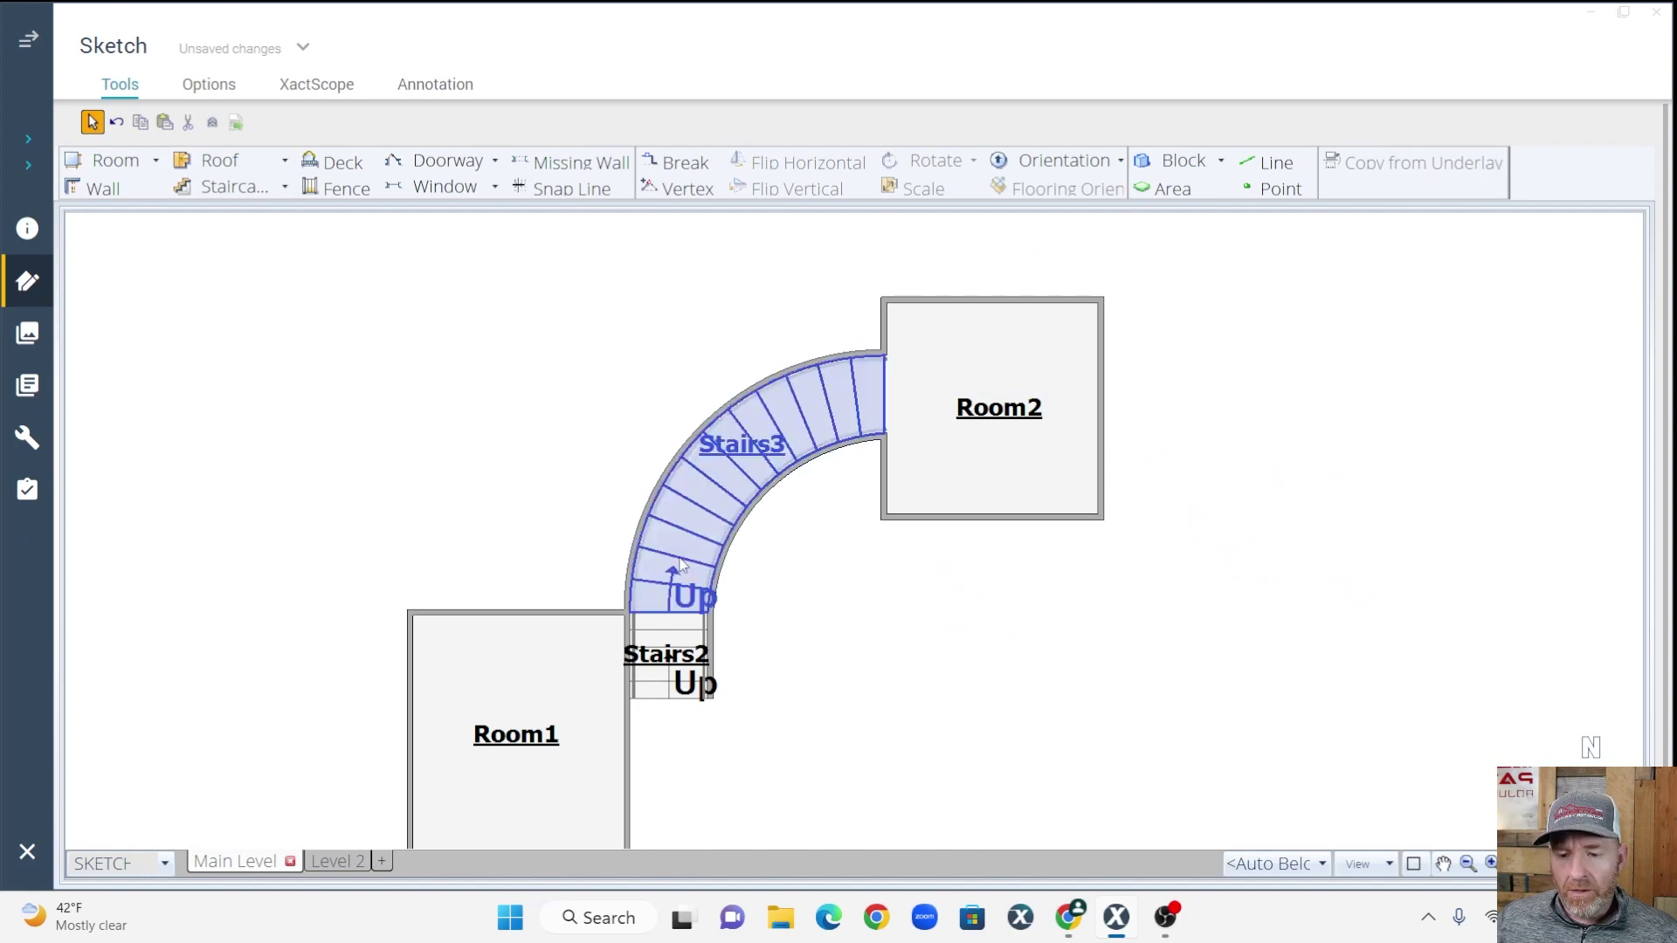
{"action": "scroll", "coordinate": [1041, 435], "scroll_direction": "down", "scroll_amount": 1}
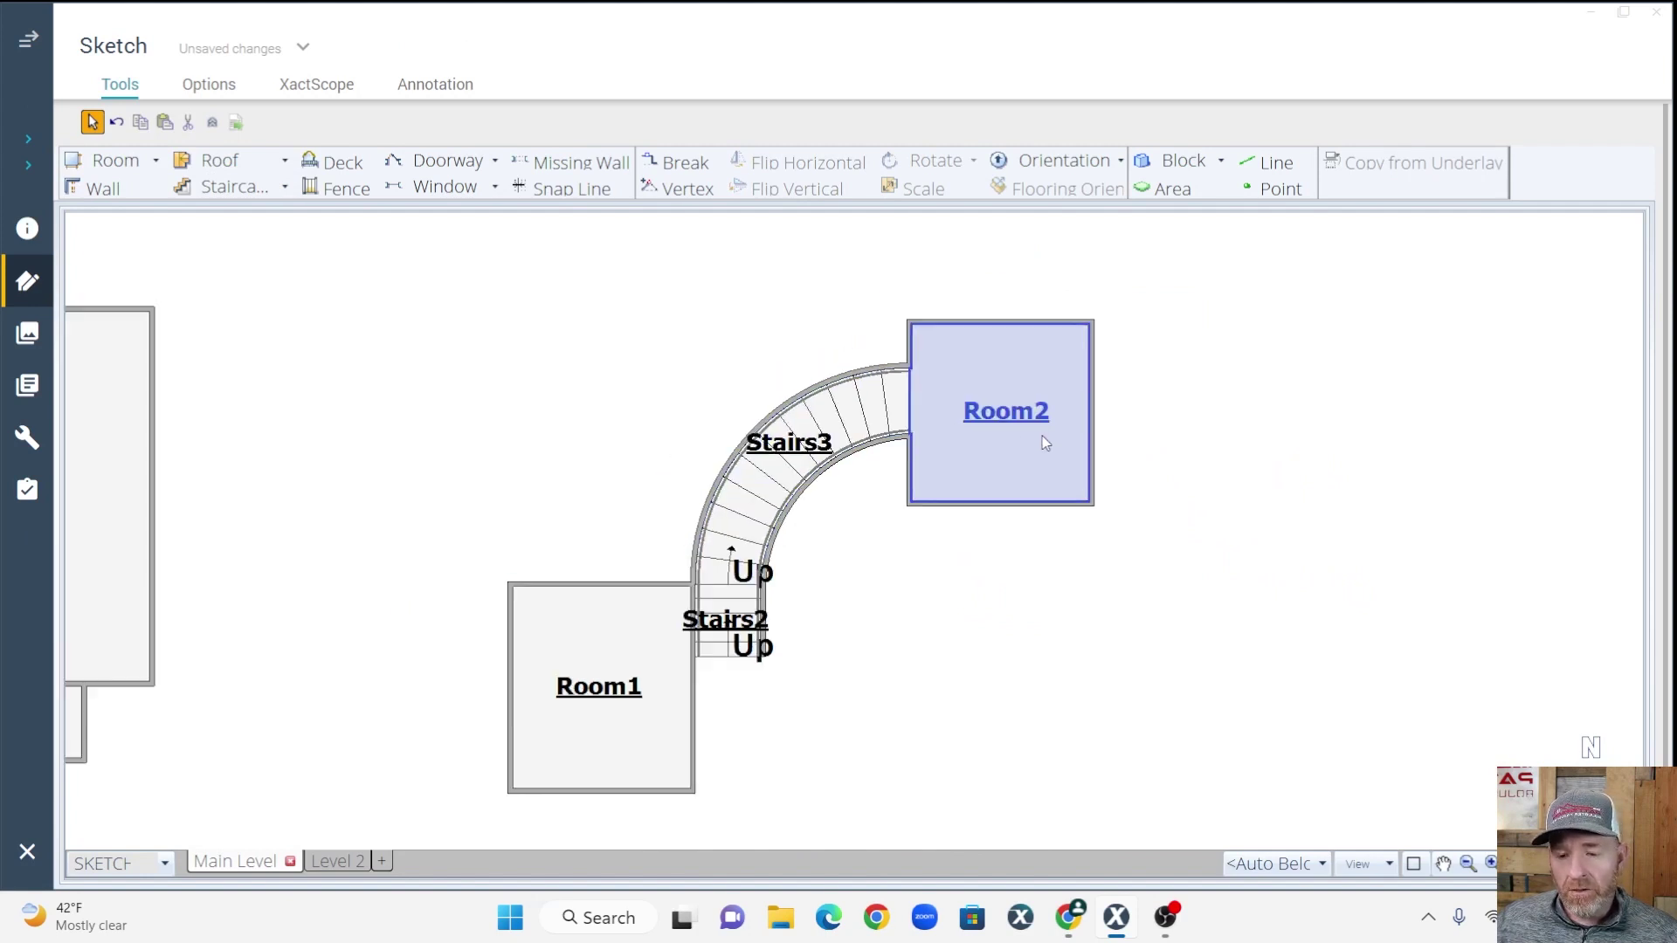
{"action": "left_click_drag", "start_coordinate": [396, 341], "coordinate": [1185, 765]}
{"action": "key", "text": "ctrl+x"}
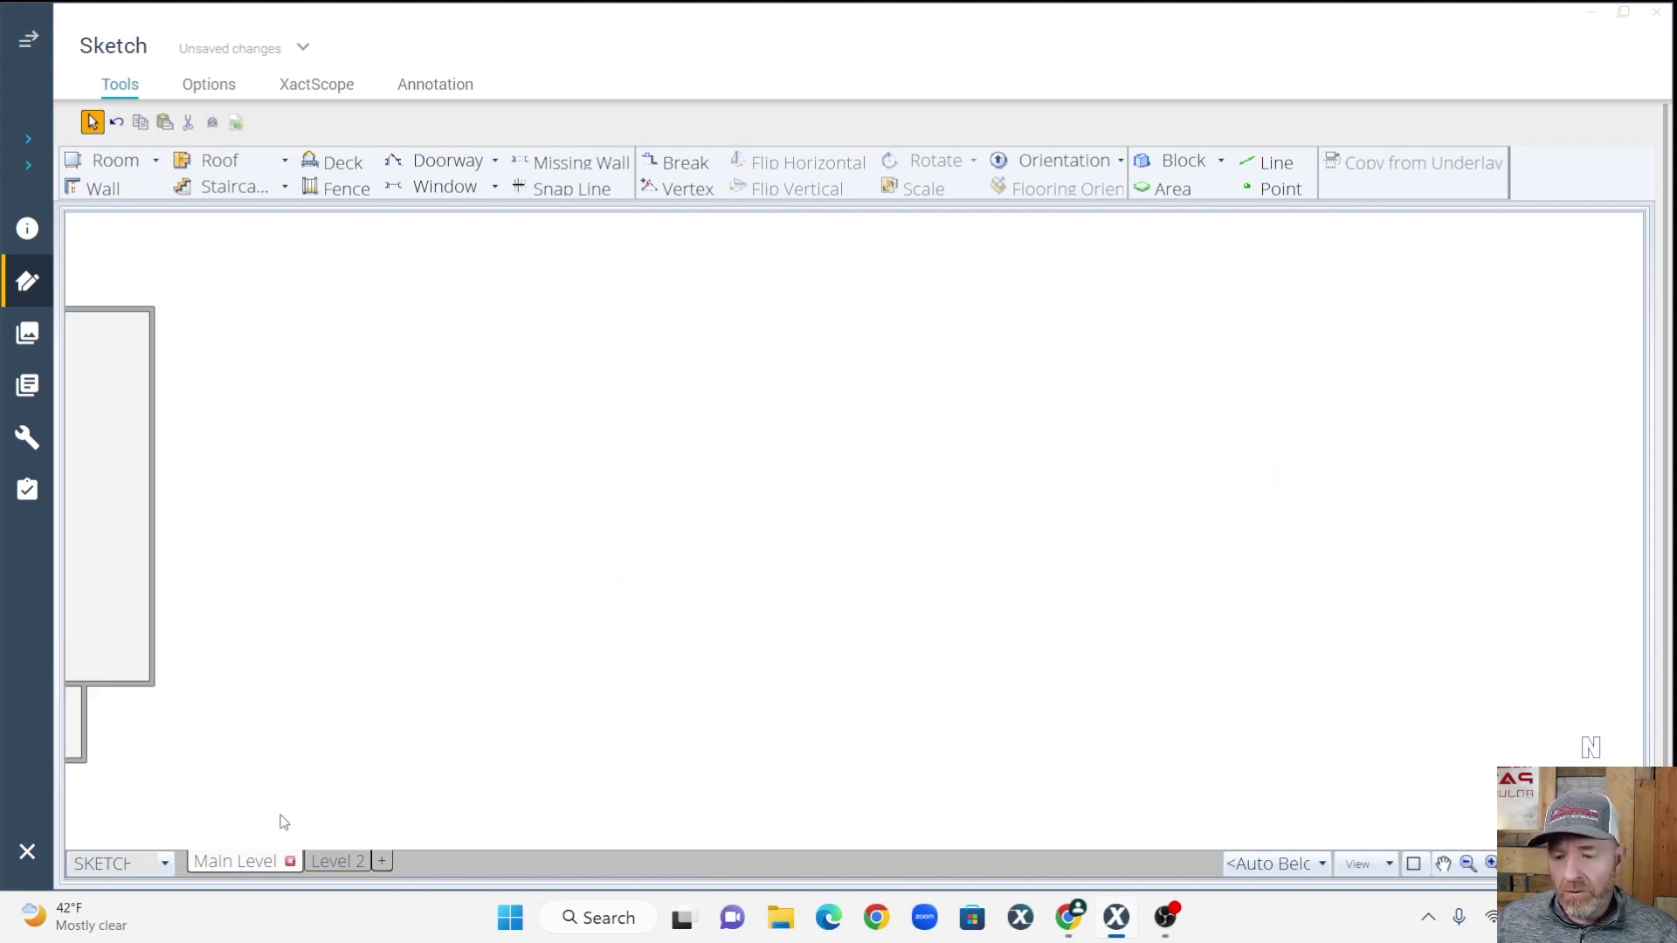
Switch to Level 2 and bring the Living Room and its staircase into view
{"action": "left_click", "coordinate": [319, 861]}
{"action": "scroll", "coordinate": [602, 681], "scroll_direction": "down", "scroll_amount": 4}
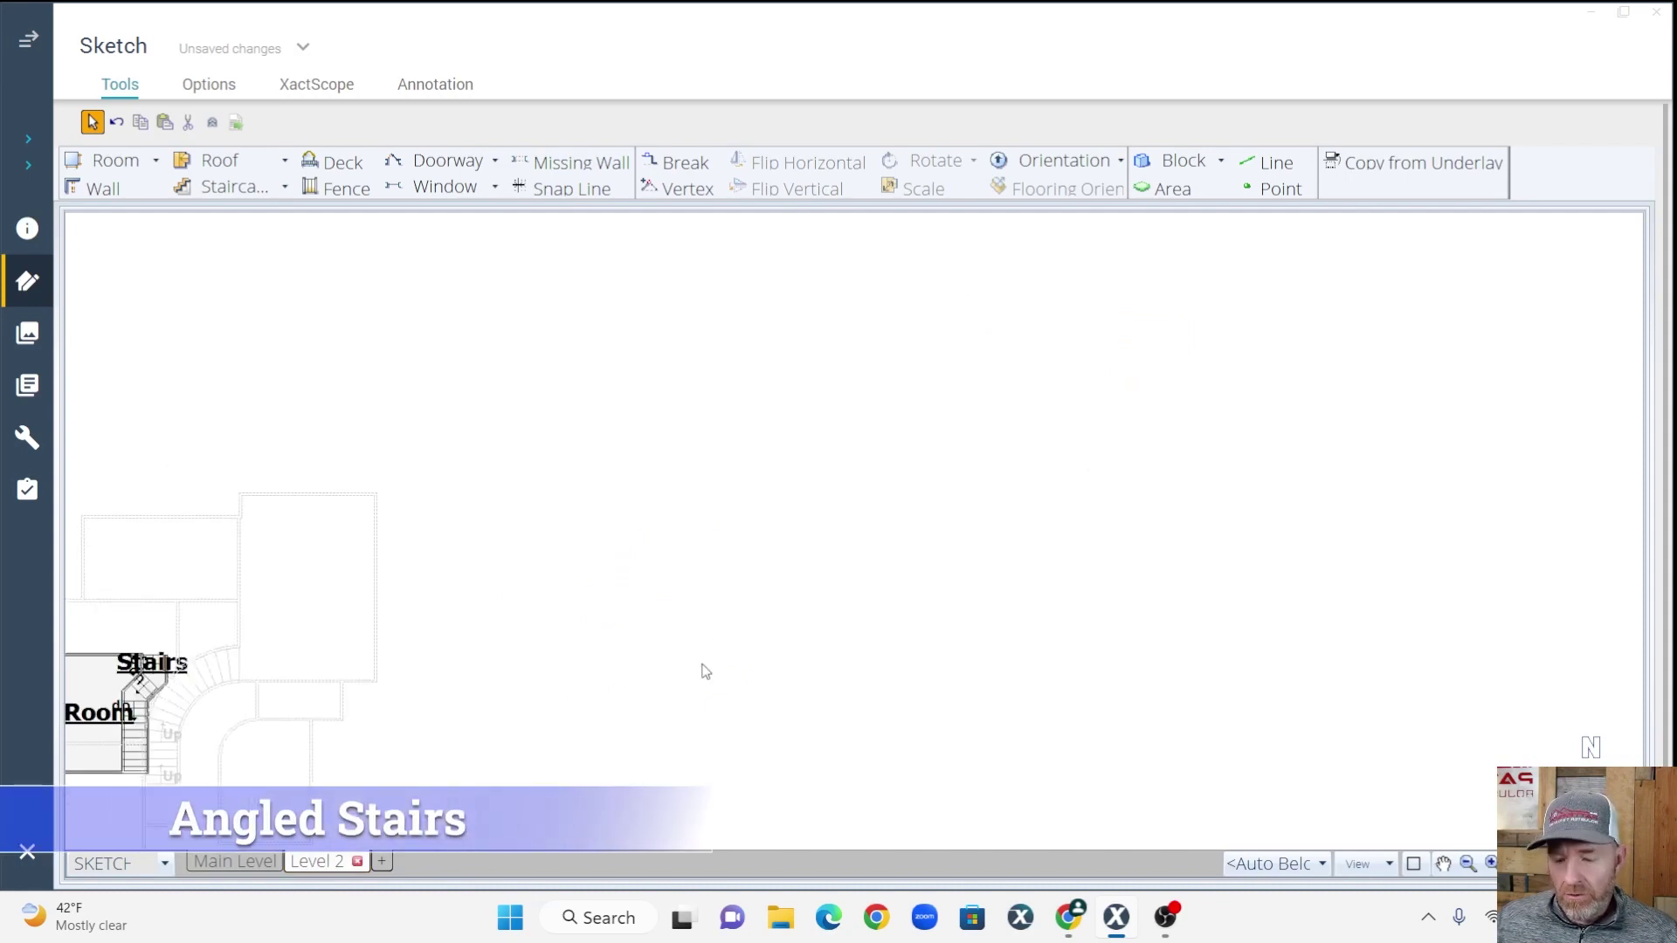
{"action": "scroll", "coordinate": [229, 739], "scroll_direction": "up", "scroll_amount": 5}
{"action": "left_click_drag", "start_coordinate": [229, 739], "coordinate": [1009, 572]}
{"action": "scroll", "coordinate": [1008, 573], "scroll_direction": "up", "scroll_amount": 2}
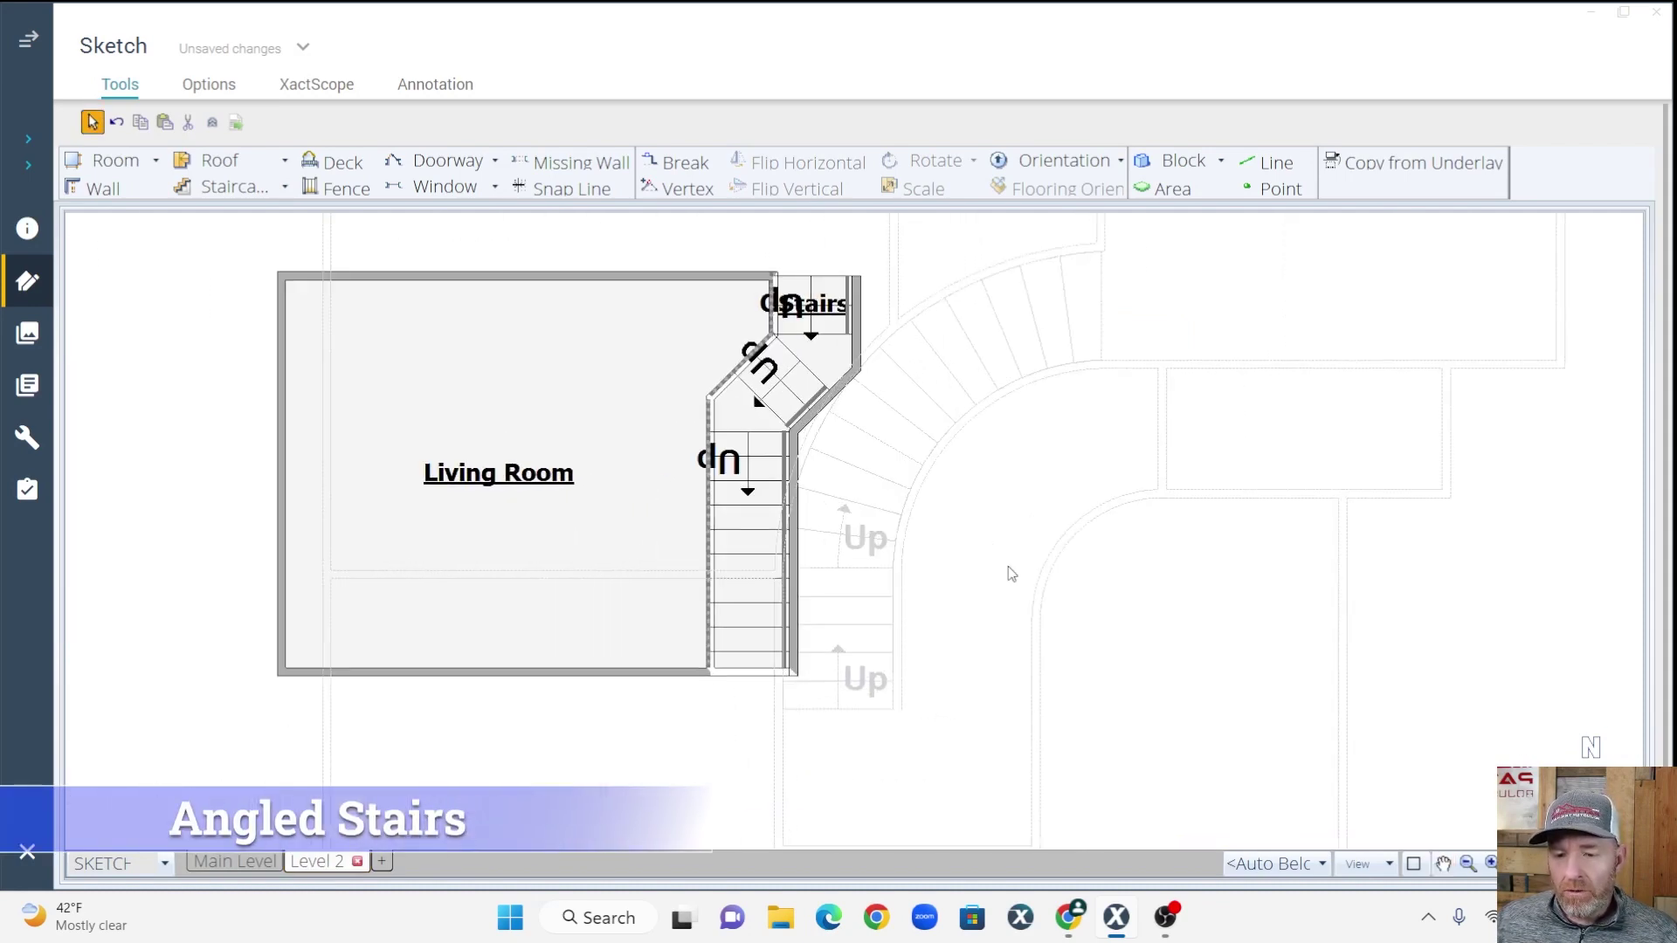
Remove the old angled staircase beside the Living Room and clear the selection
{"action": "left_click", "coordinate": [947, 353]}
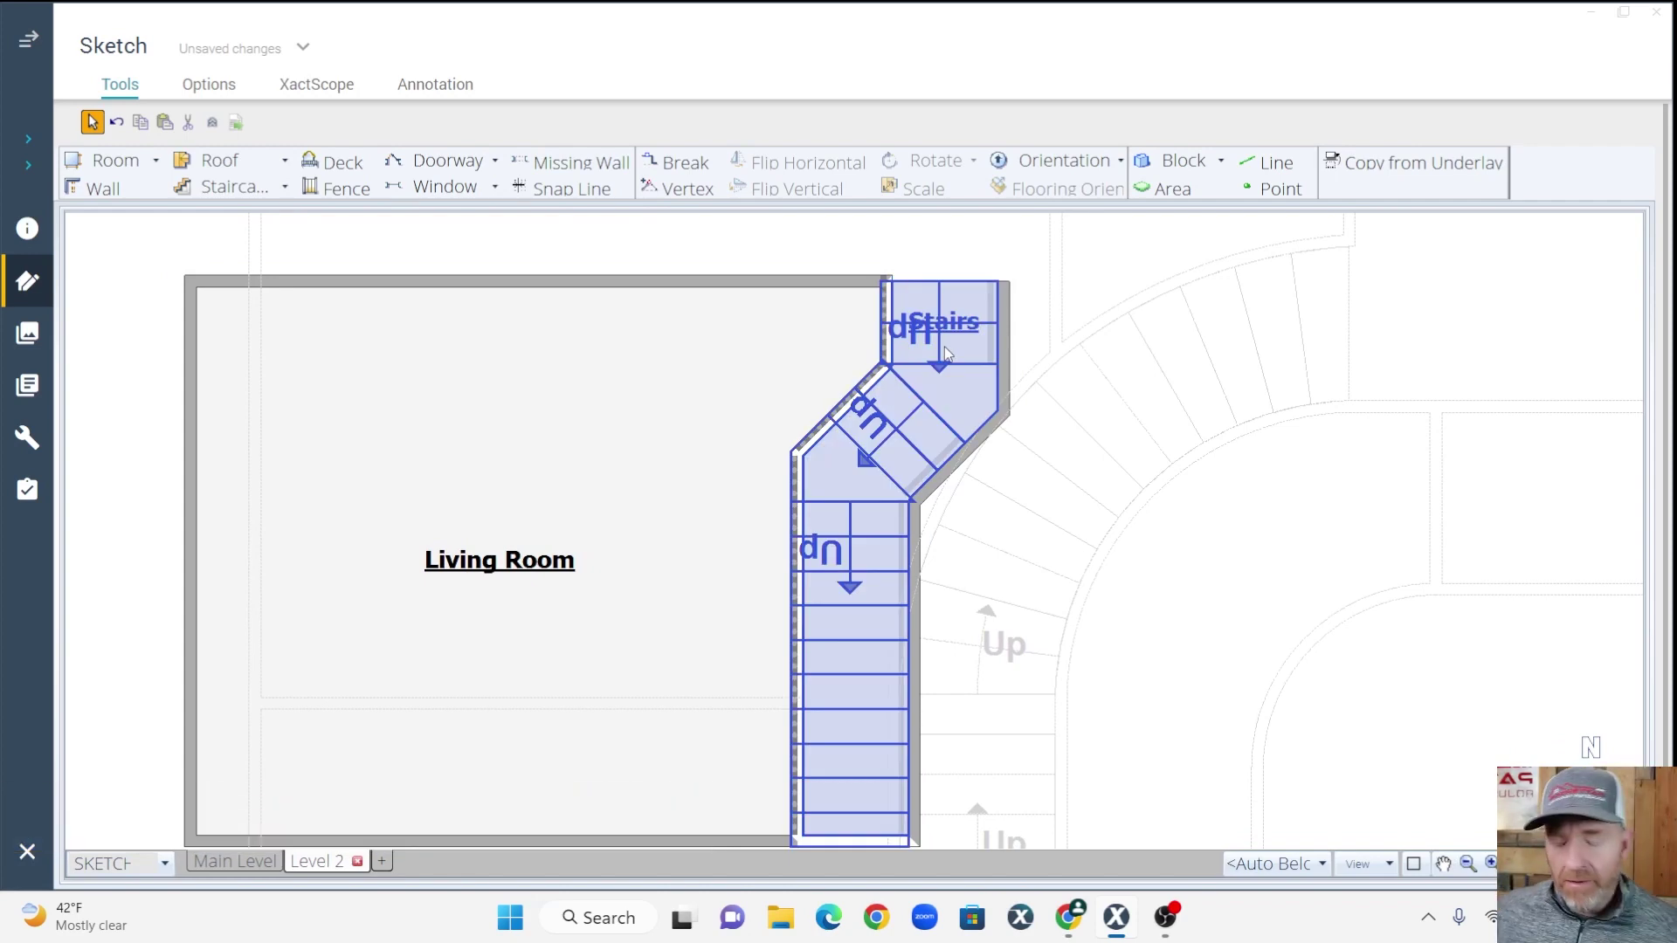
{"action": "left_click", "coordinate": [1175, 336]}
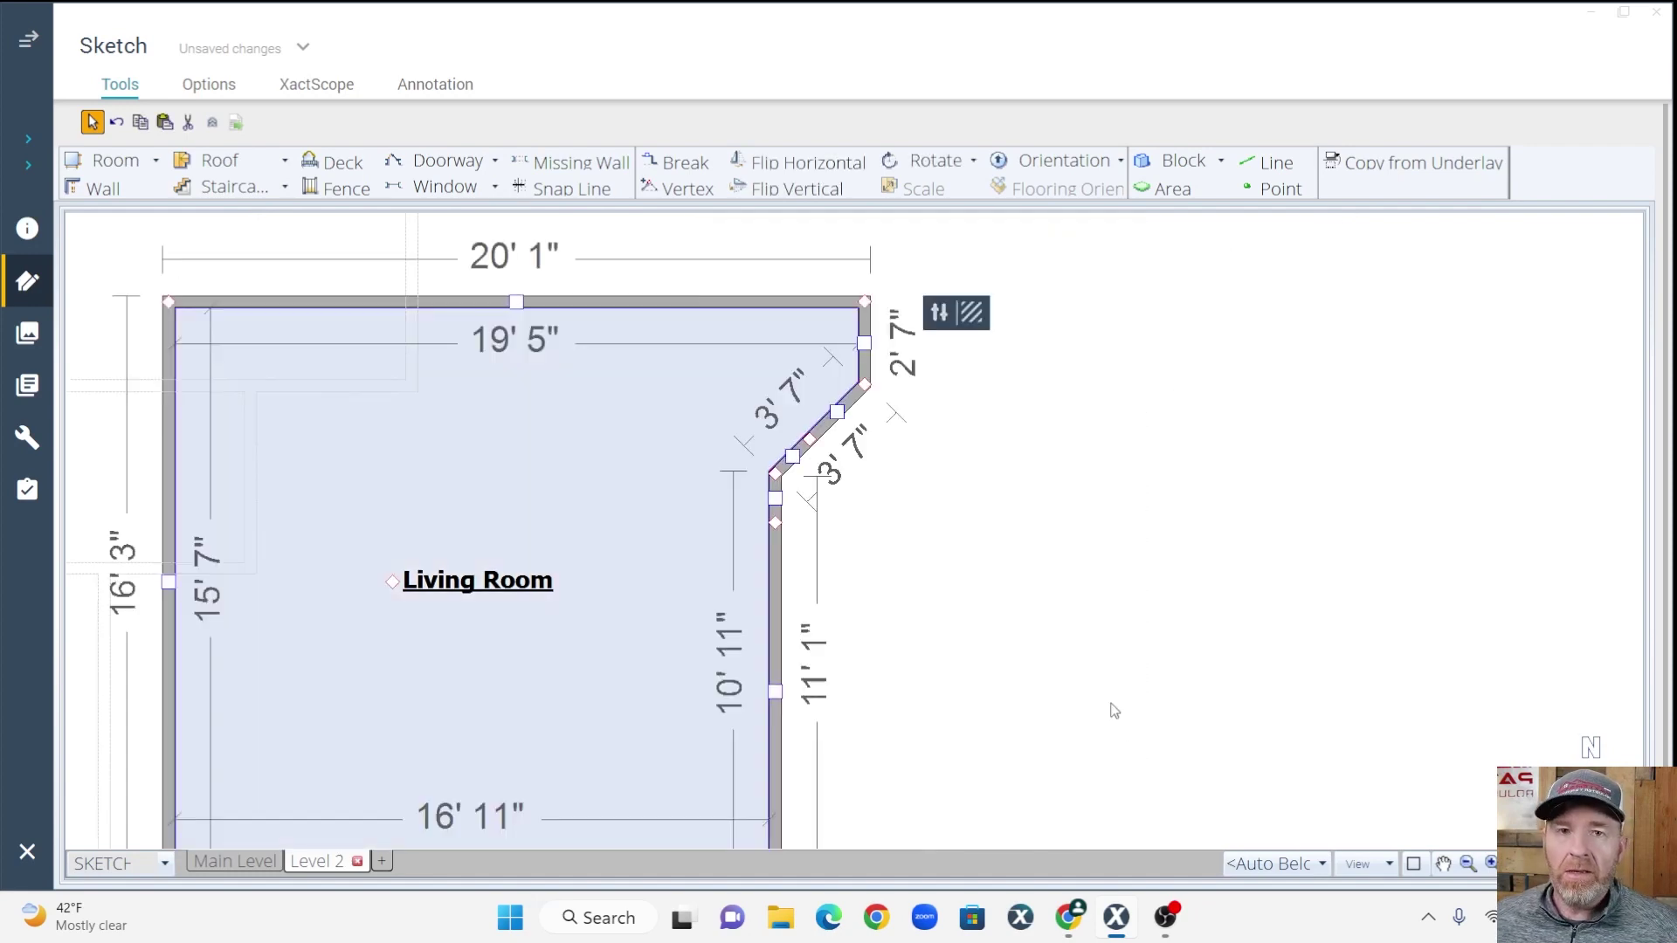
{"action": "scroll", "coordinate": [1218, 690], "scroll_direction": "down", "scroll_amount": 1}
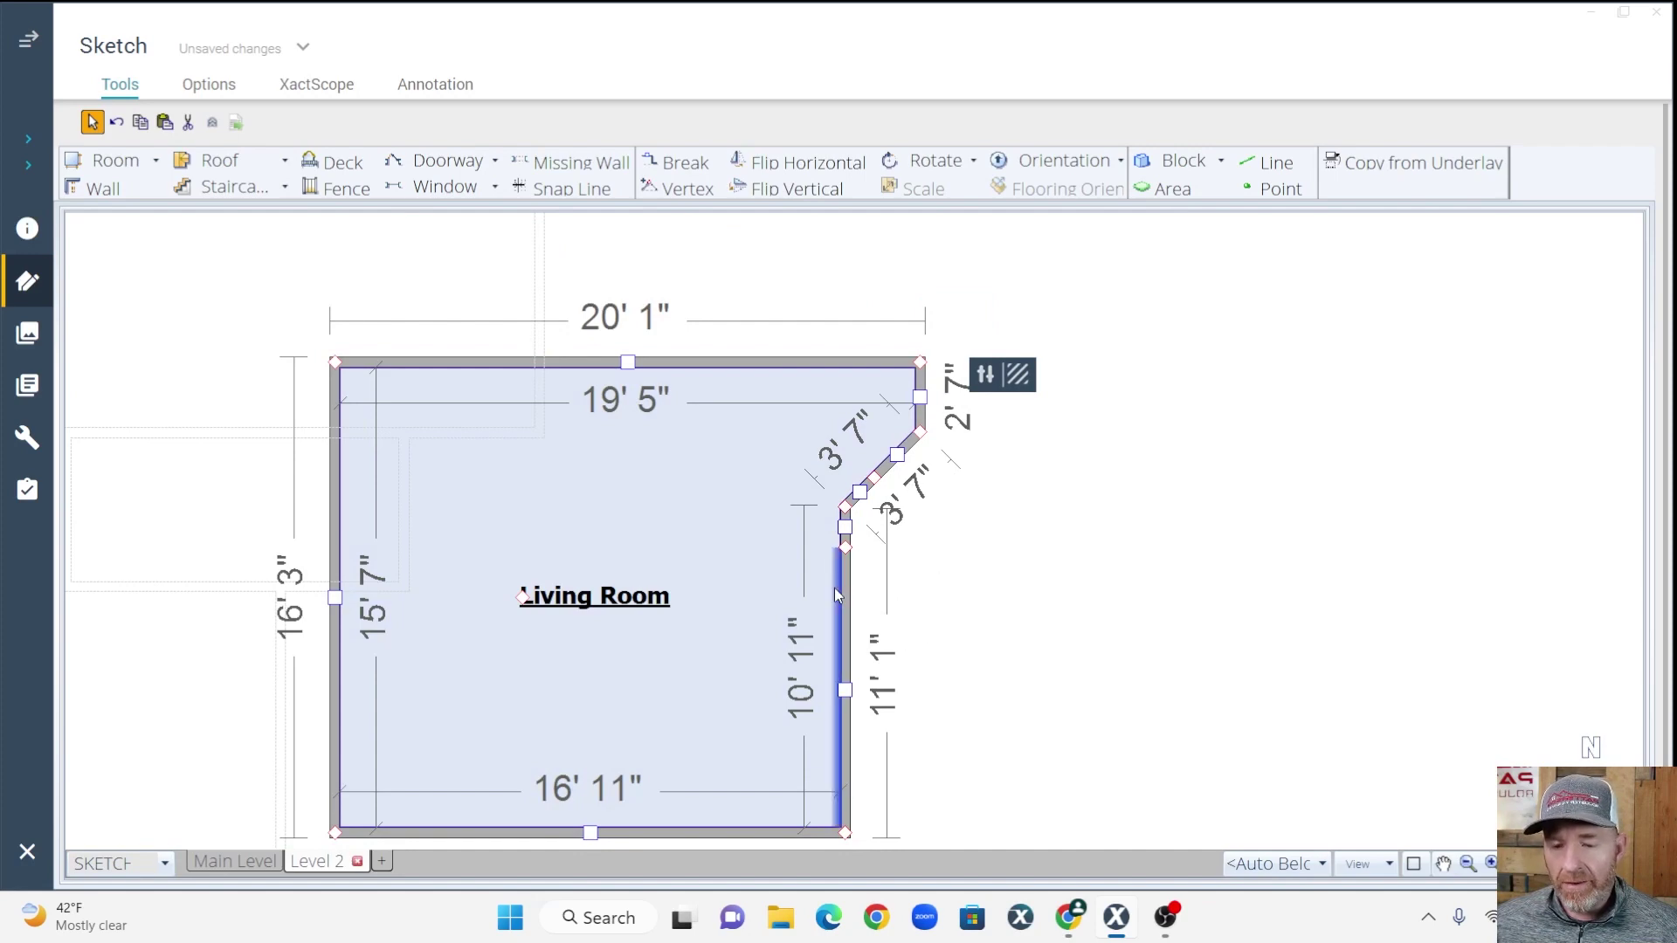
{"action": "left_click", "coordinate": [1293, 529]}
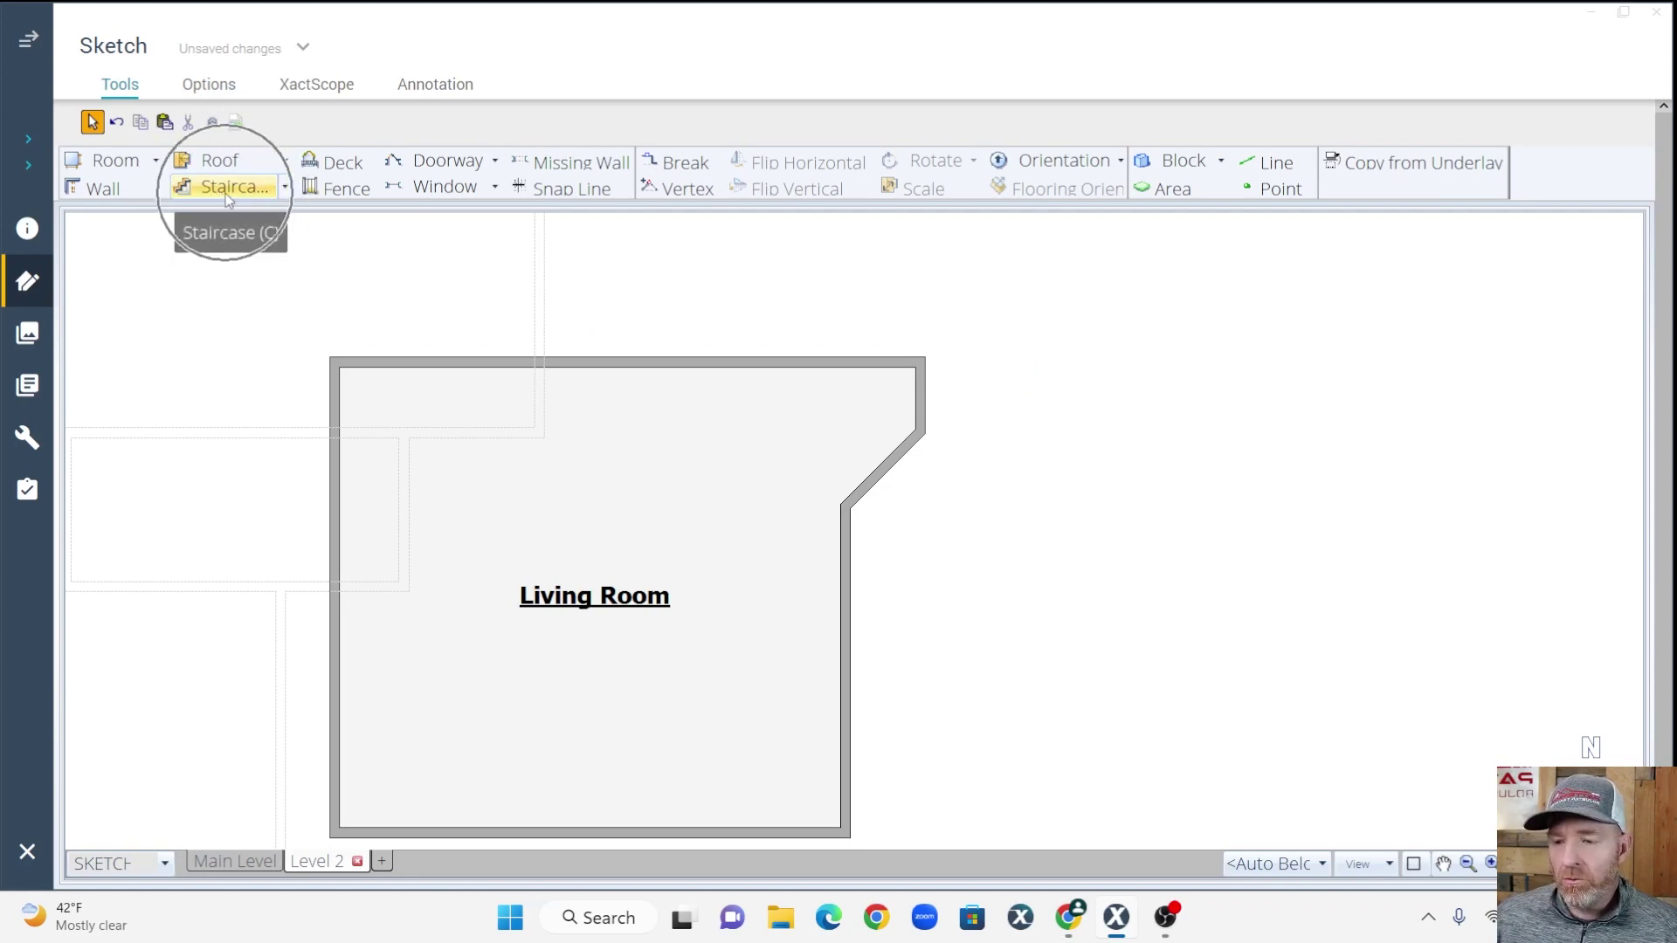
Start a reversed staircase and draw its first flight from the Living Room corner
{"action": "left_click", "coordinate": [284, 187]}
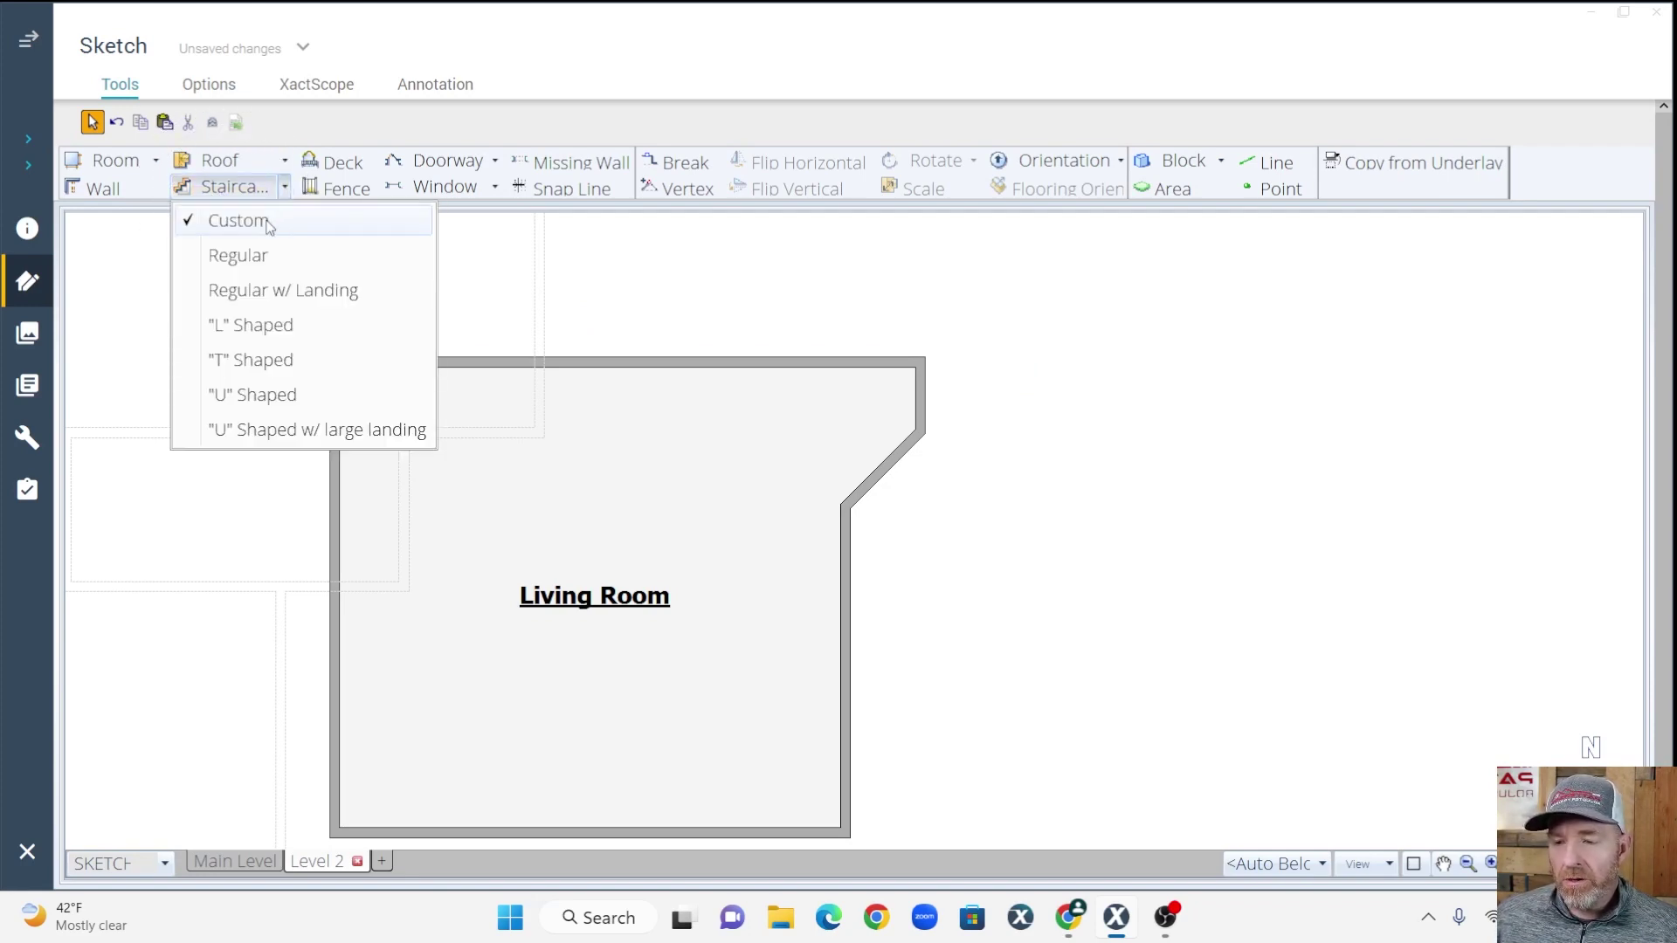
{"action": "left_click", "coordinate": [1125, 334]}
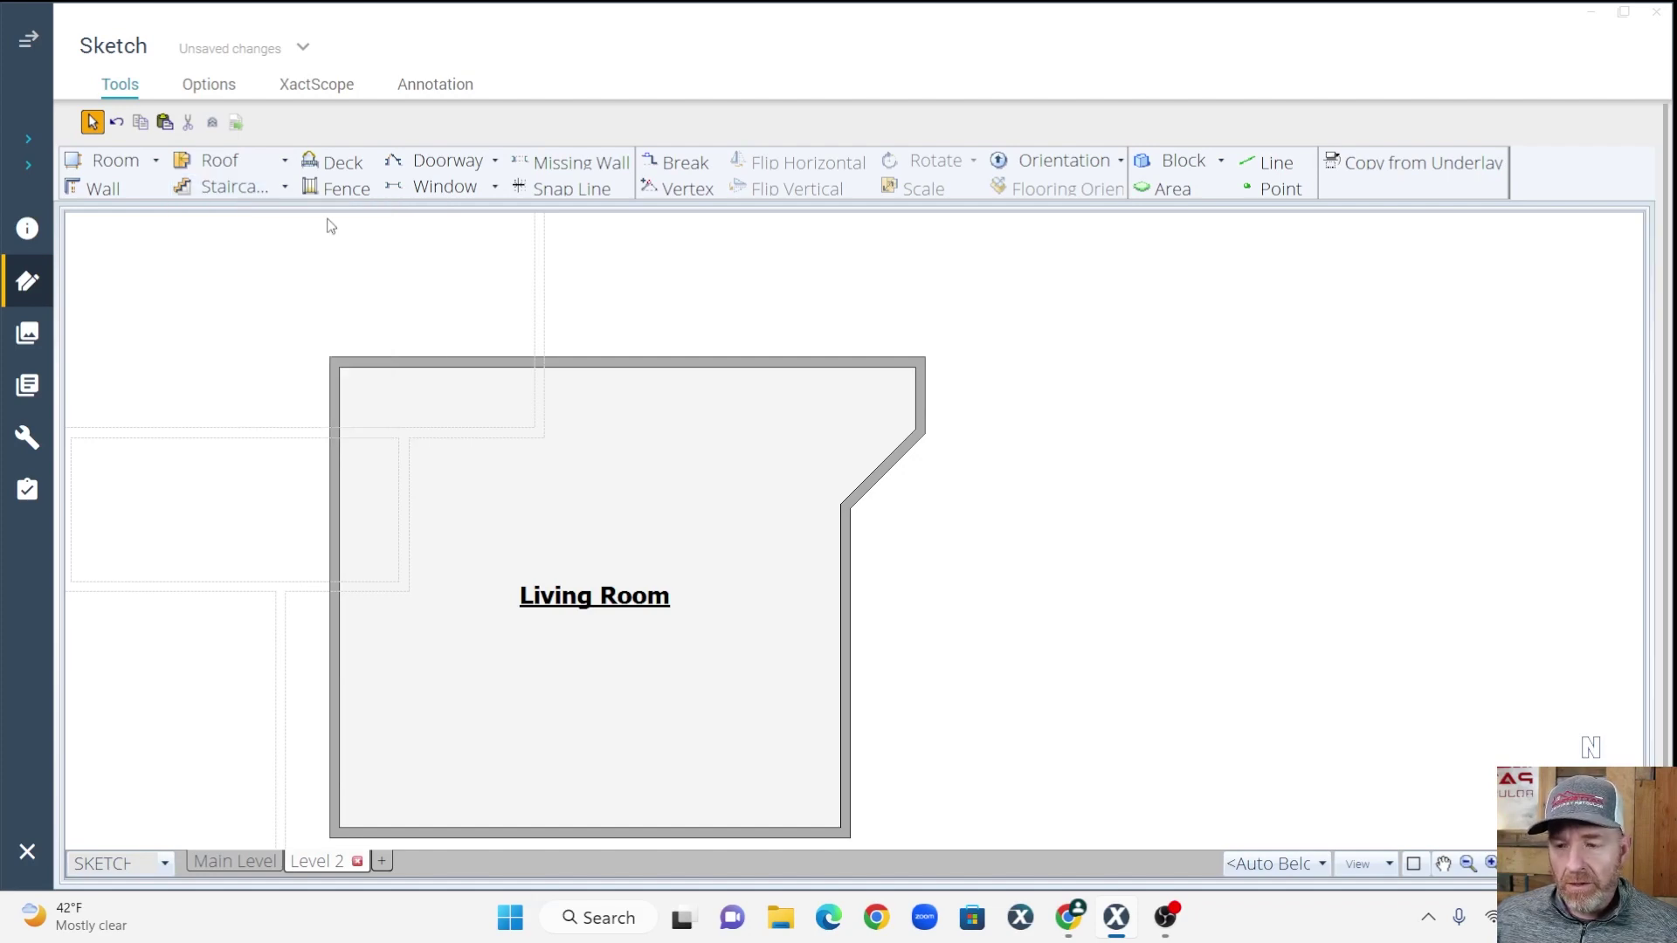
{"action": "left_click", "coordinate": [229, 187]}
{"action": "key", "text": "Right"}
{"action": "key", "text": "Right"}
{"action": "key", "text": "Right"}
{"action": "key", "text": "Right"}
{"action": "key", "text": "Right"}
{"action": "key", "text": "Right"}
{"action": "key", "text": "Right"}
{"action": "key", "text": "Right"}
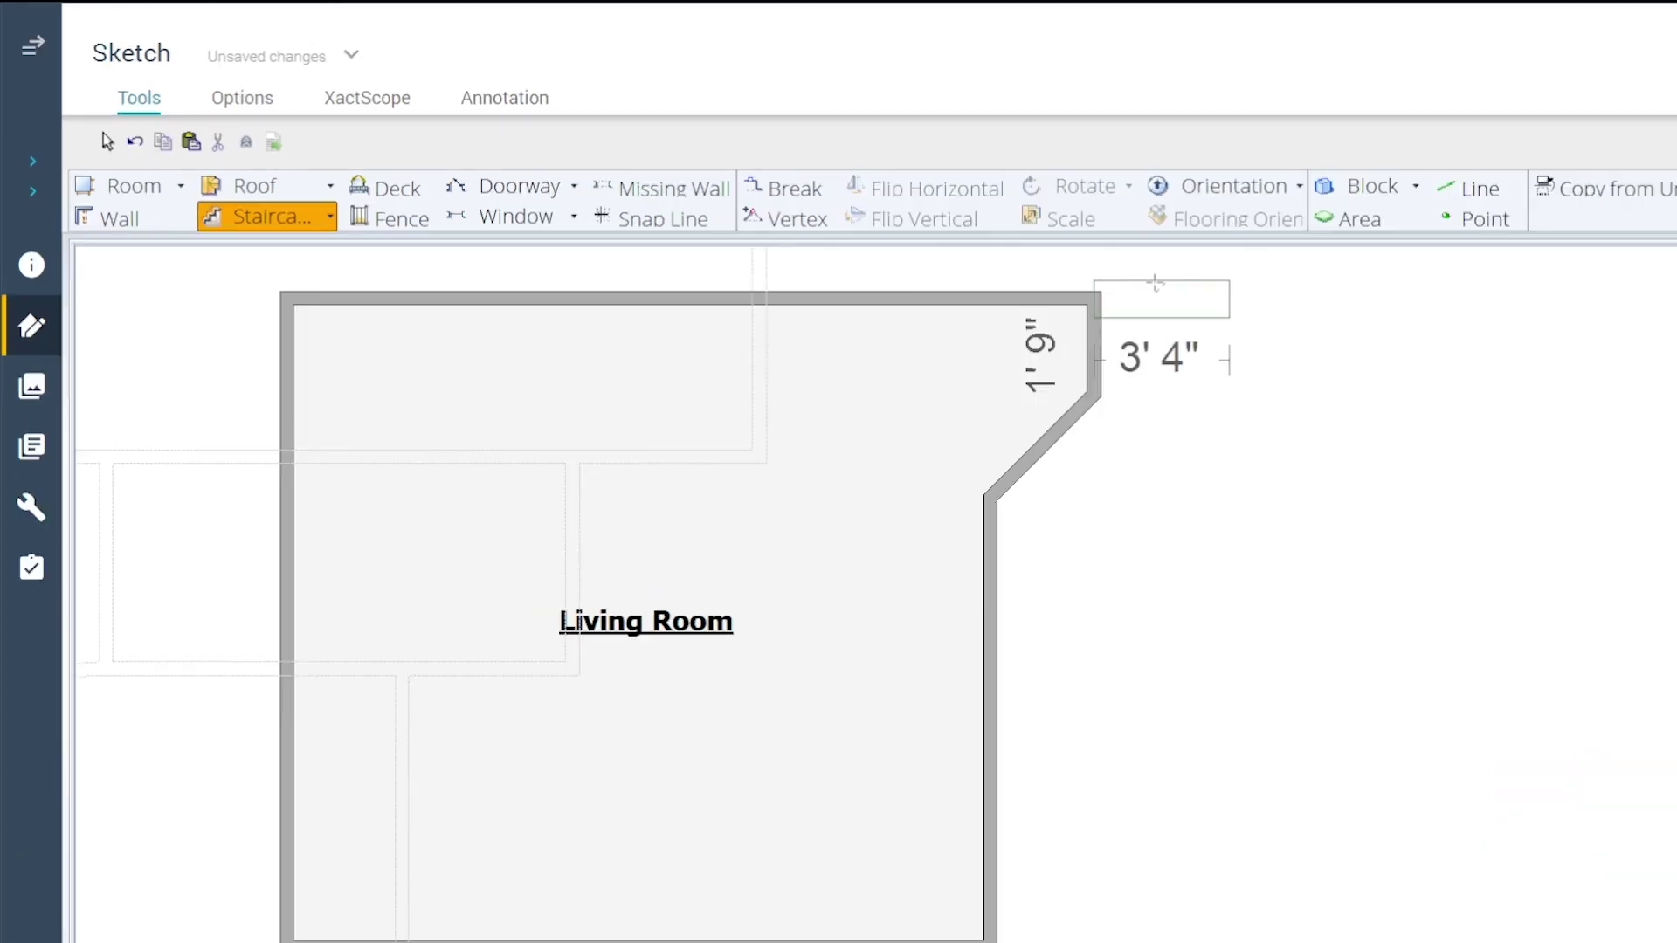
{"action": "mouse_move", "coordinate": [1155, 283]}
{"action": "left_mouse_down"}
{"action": "mouse_move", "coordinate": [1137, 379]}
{"action": "mouse_move", "coordinate": [1101, 392]}
{"action": "left_mouse_up"}
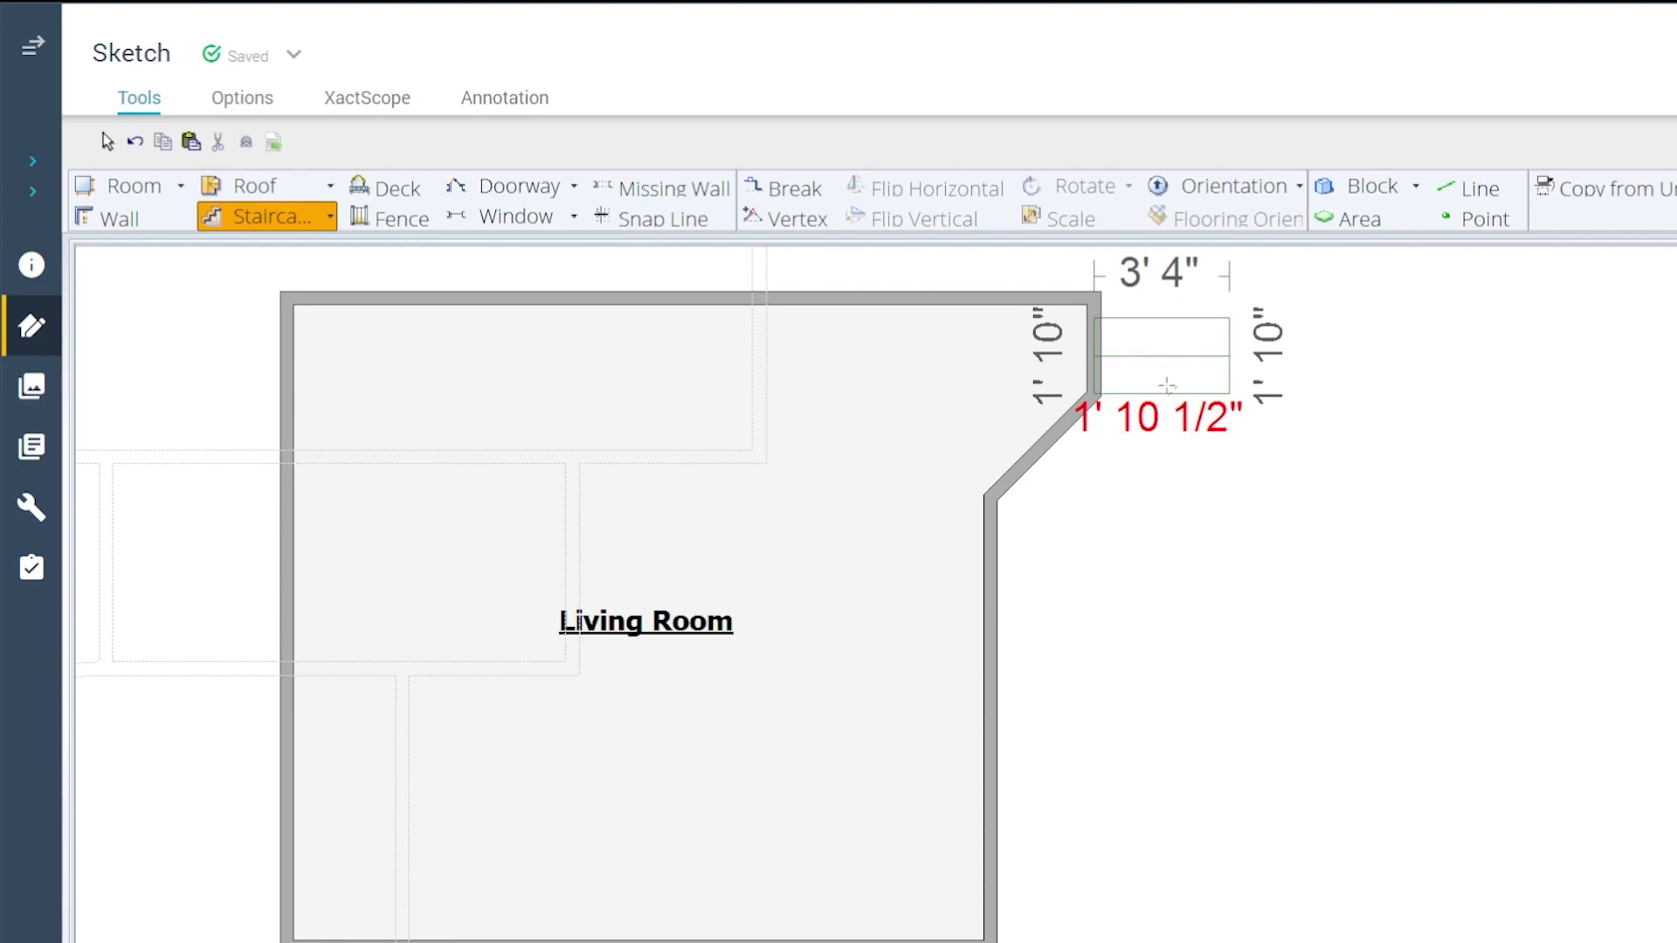
Add the angled section, landing corner and straight run along the angled wall
{"action": "left_click", "coordinate": [1167, 385]}
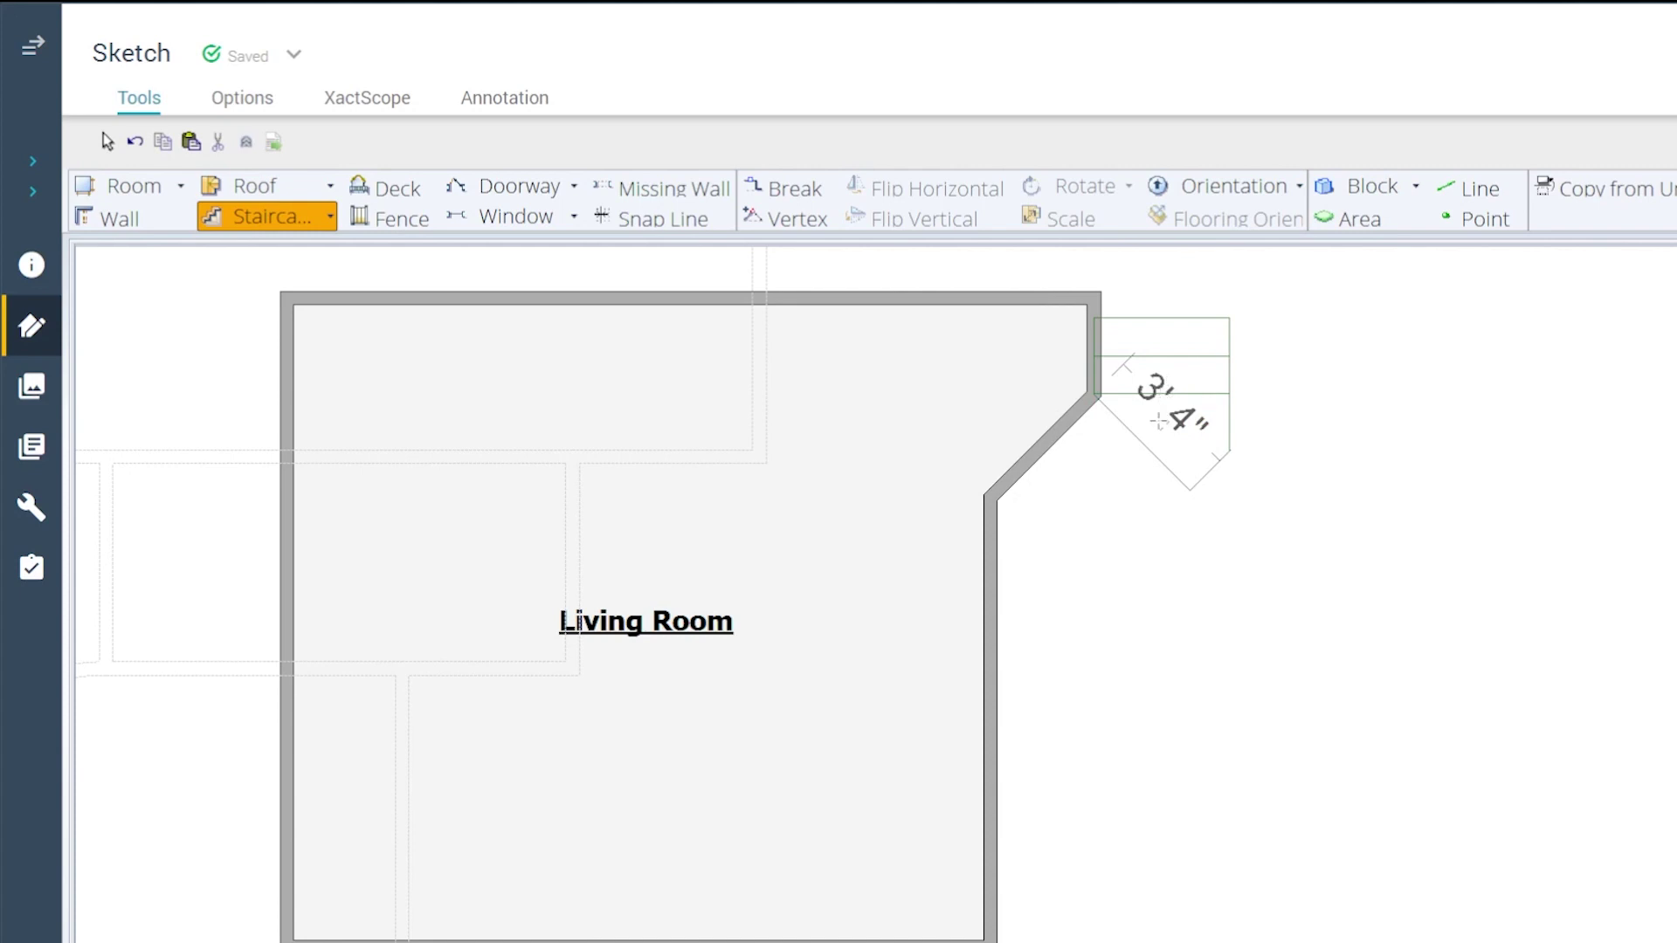
{"action": "left_click", "coordinate": [1151, 423]}
{"action": "left_click_drag", "start_coordinate": [1150, 423], "coordinate": [1050, 534]}
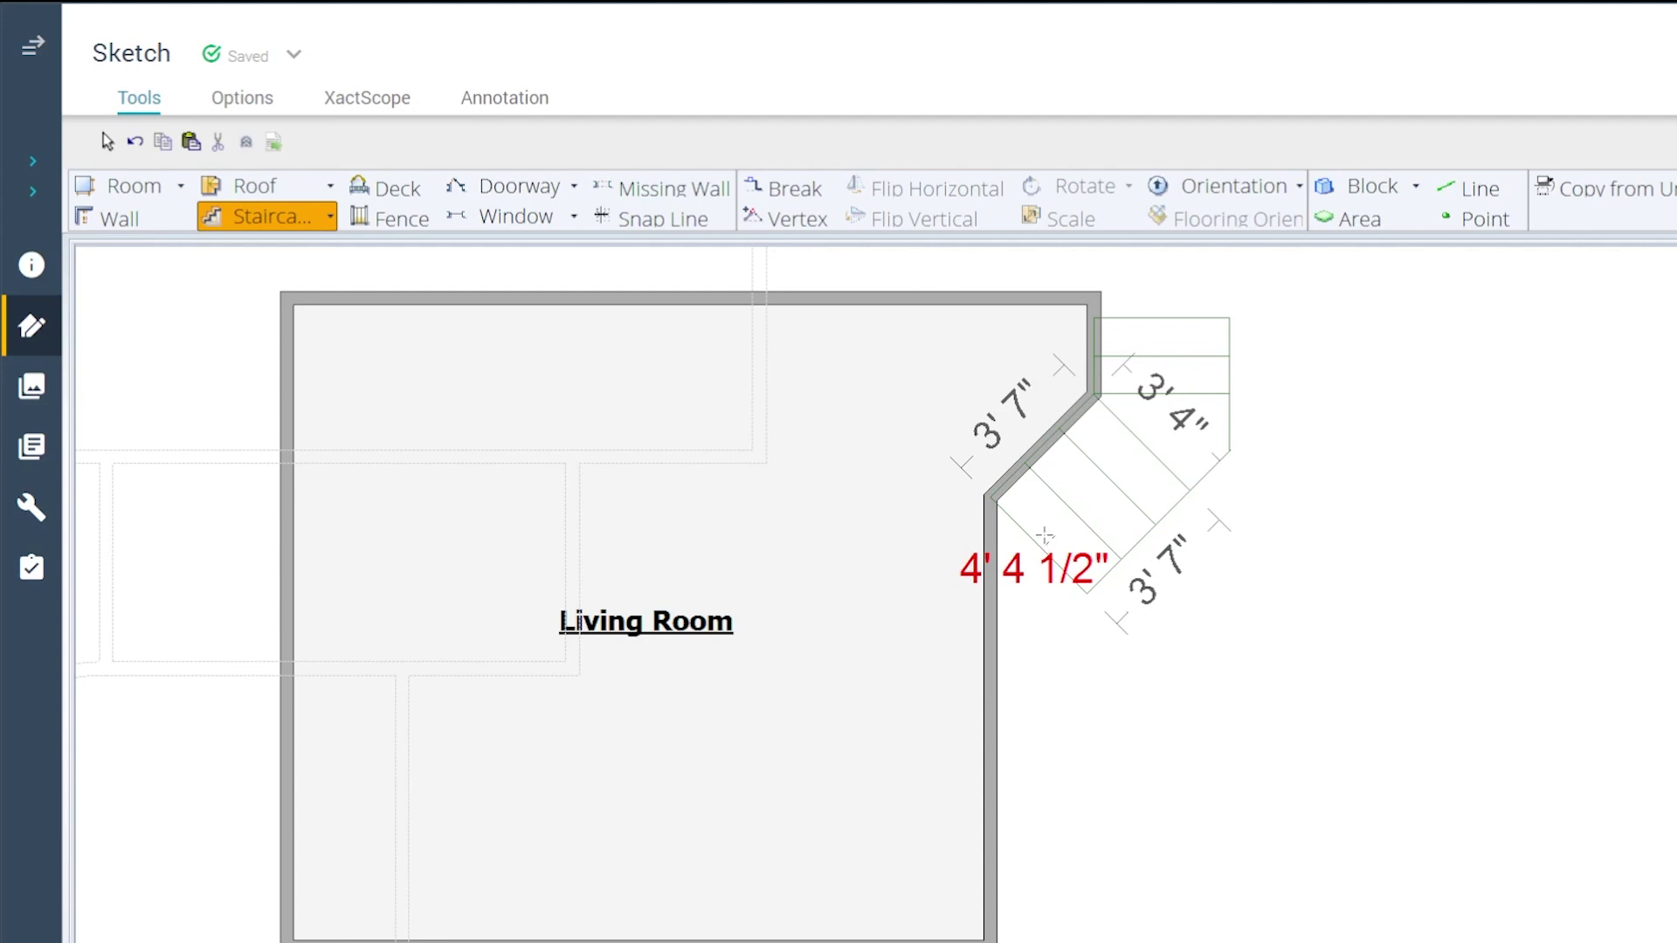
{"action": "left_click", "coordinate": [1044, 535]}
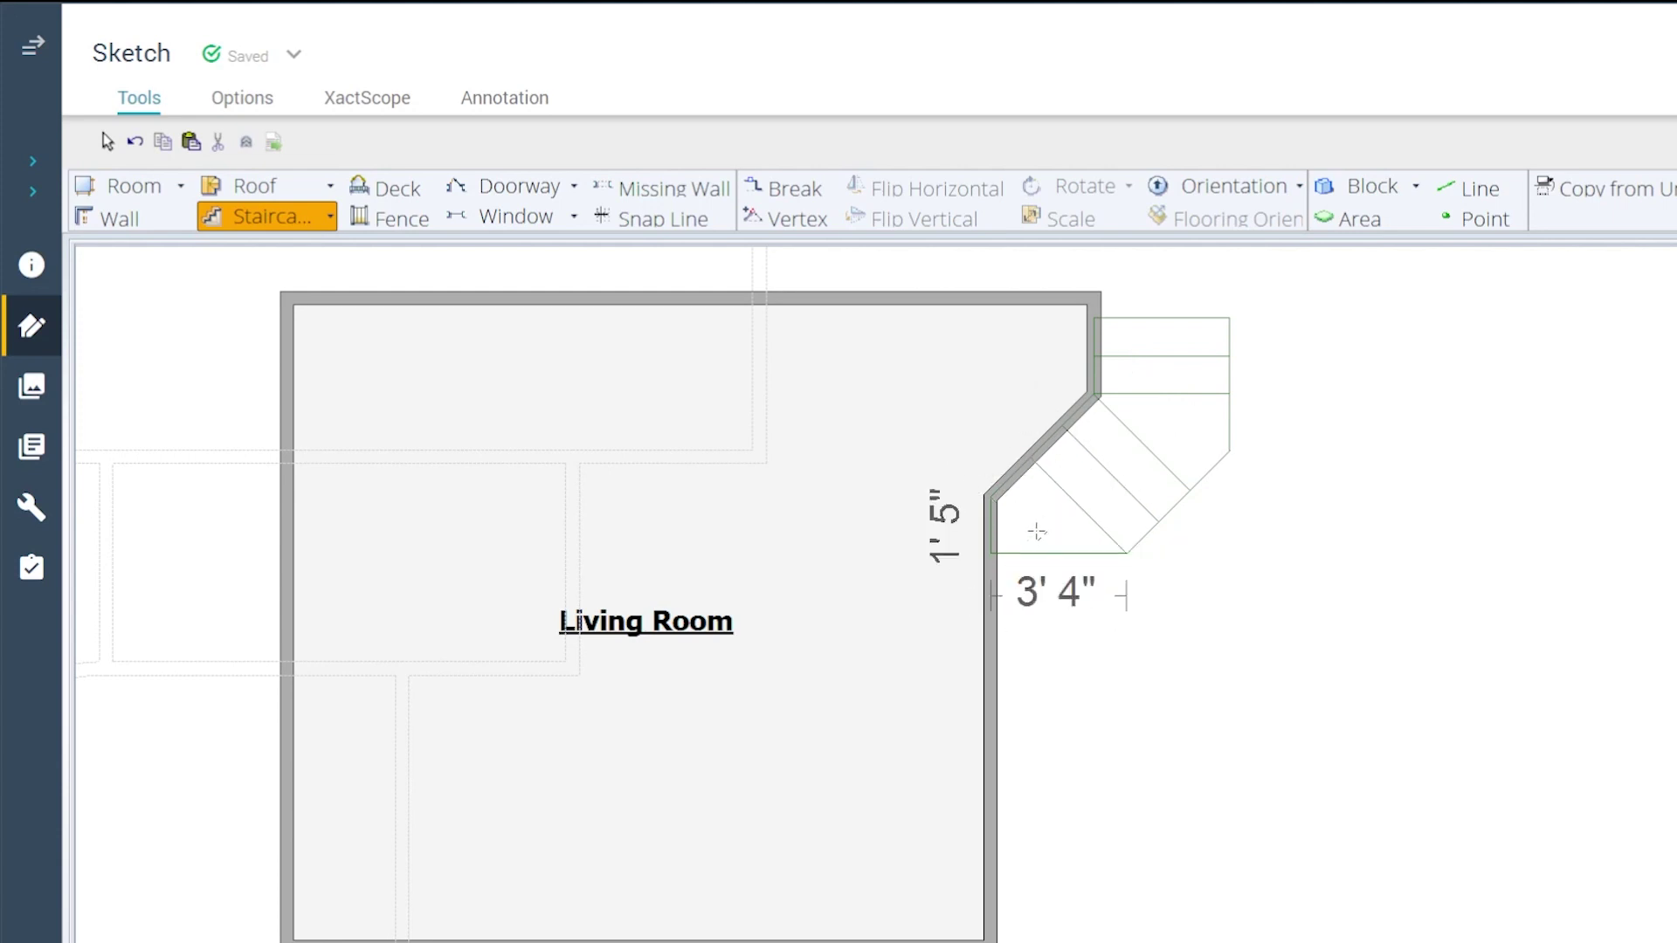
{"action": "left_click", "coordinate": [1034, 530]}
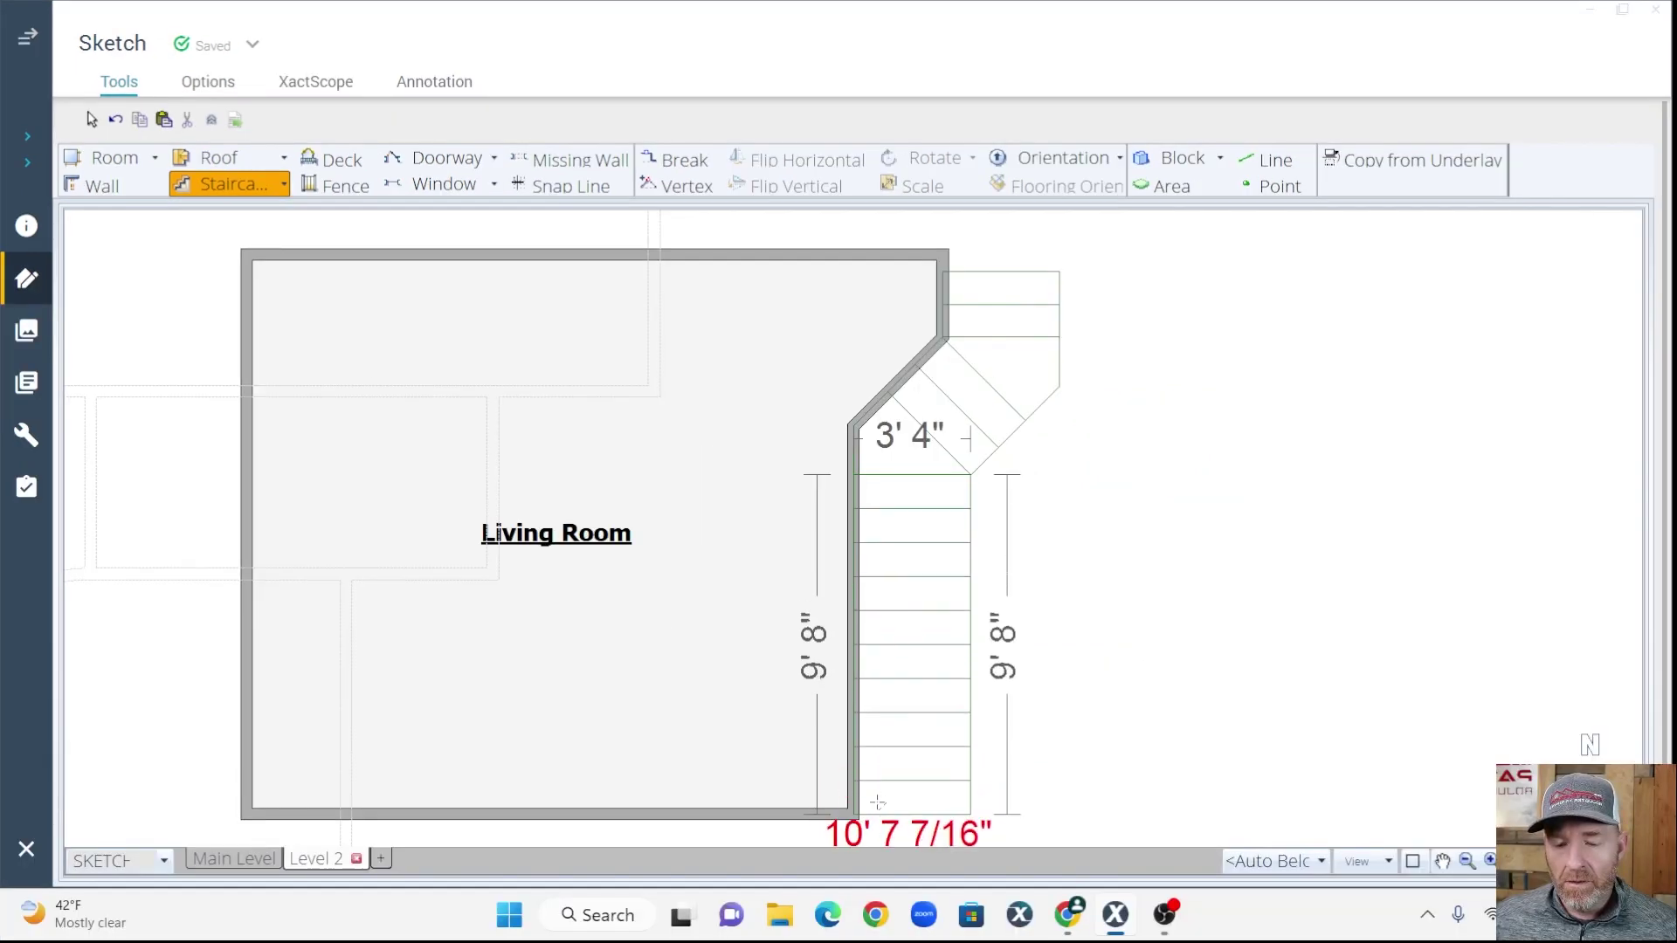
{"action": "left_click", "coordinate": [877, 801]}
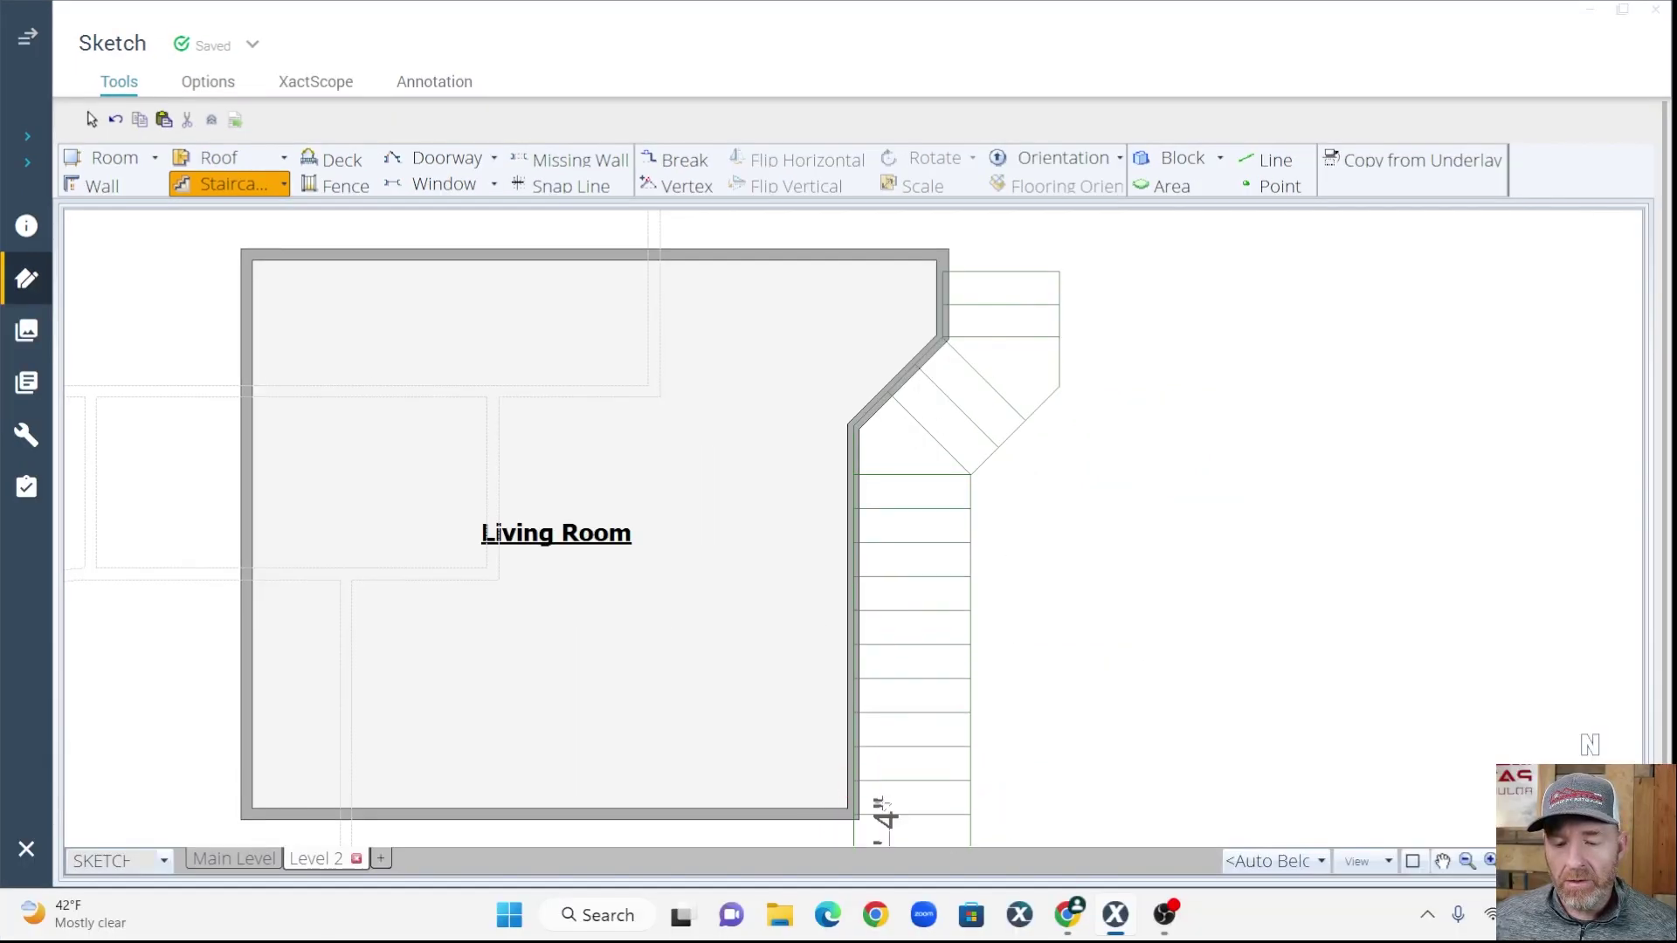
{"action": "key", "text": "Escape"}
Marquee-select the whole staircase and delete it to redraw
{"action": "scroll", "coordinate": [920, 823], "scroll_direction": "down", "scroll_amount": 1}
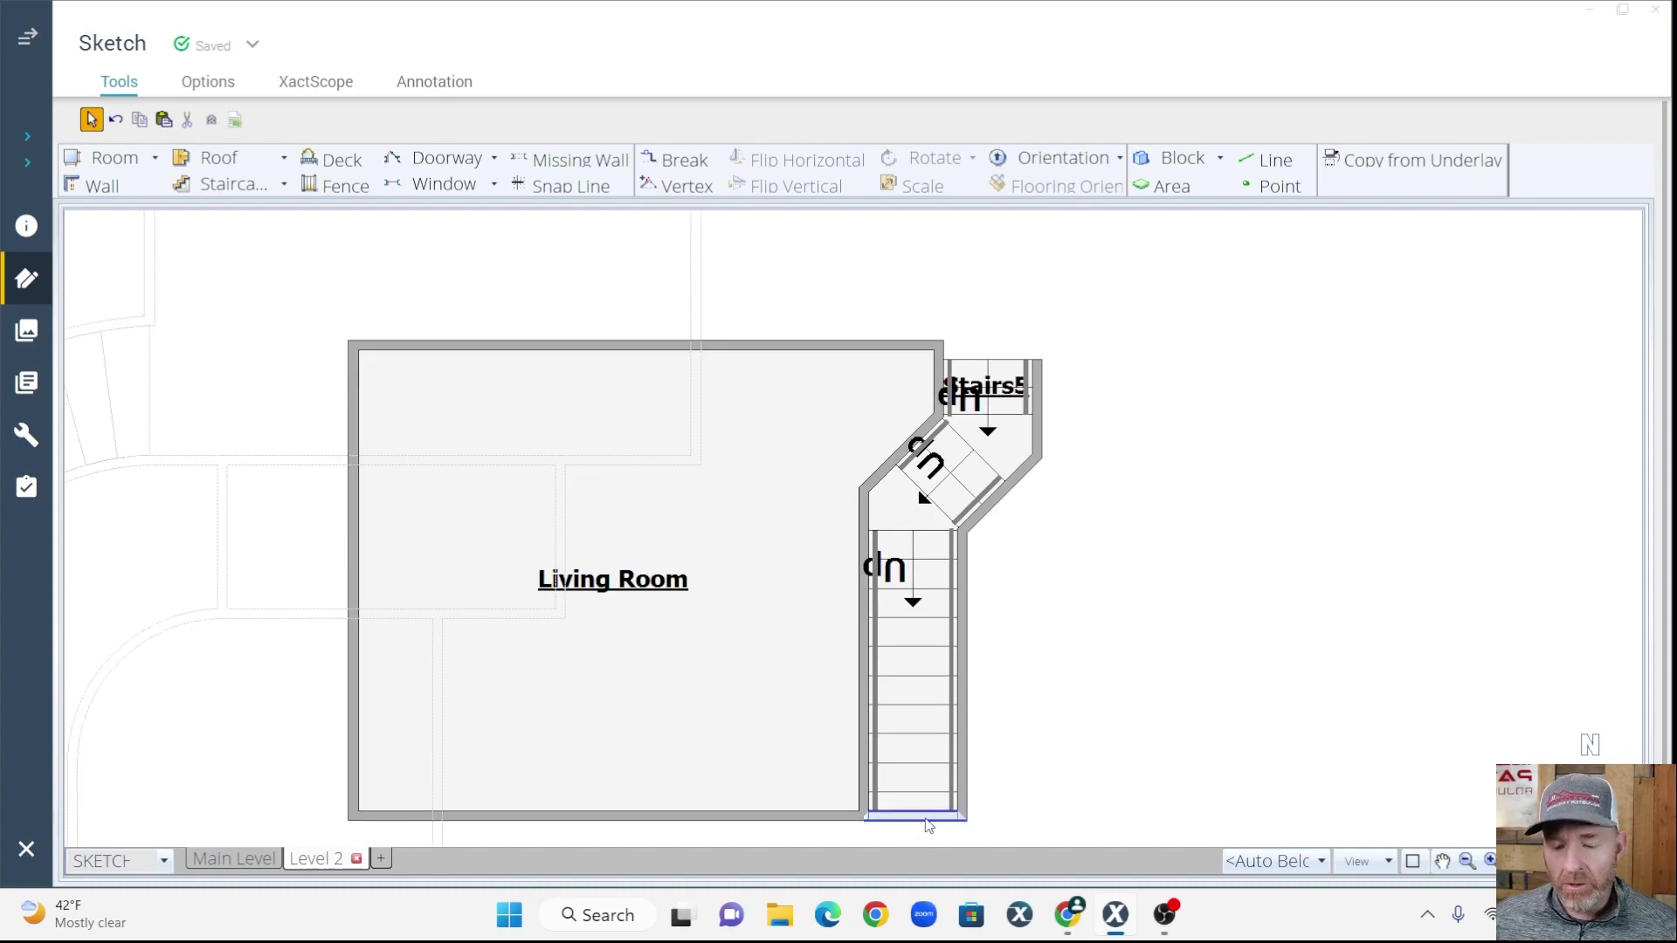
{"action": "left_click_drag", "start_coordinate": [1037, 783], "coordinate": [1029, 711]}
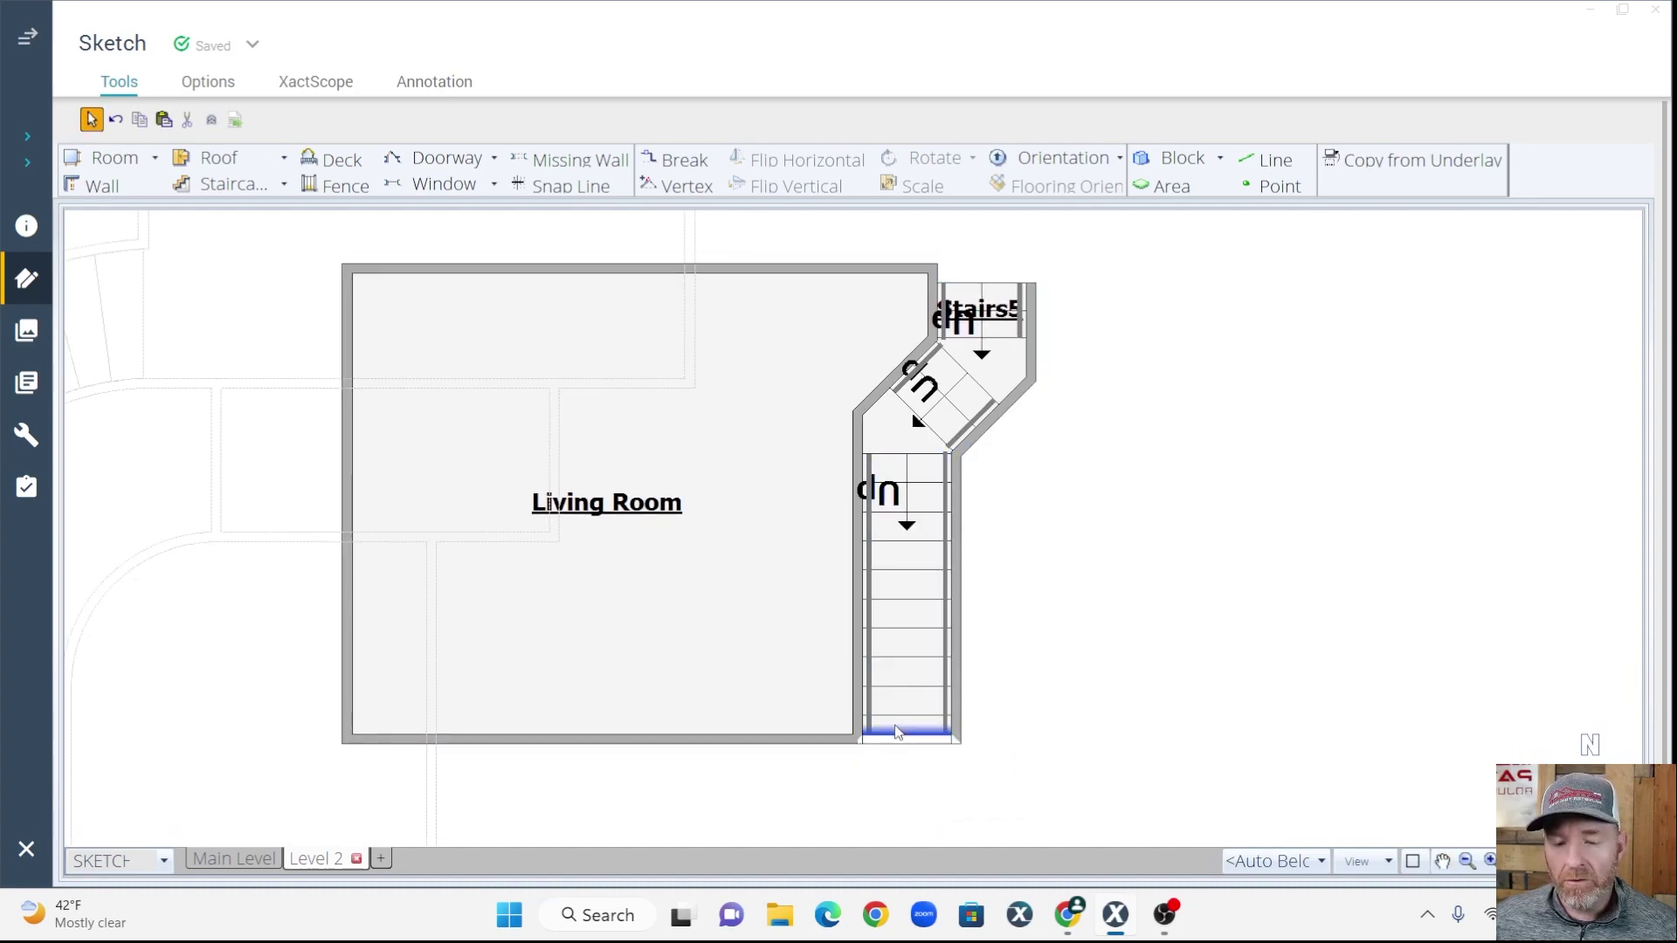
{"action": "left_click_drag", "start_coordinate": [998, 251], "coordinate": [945, 774]}
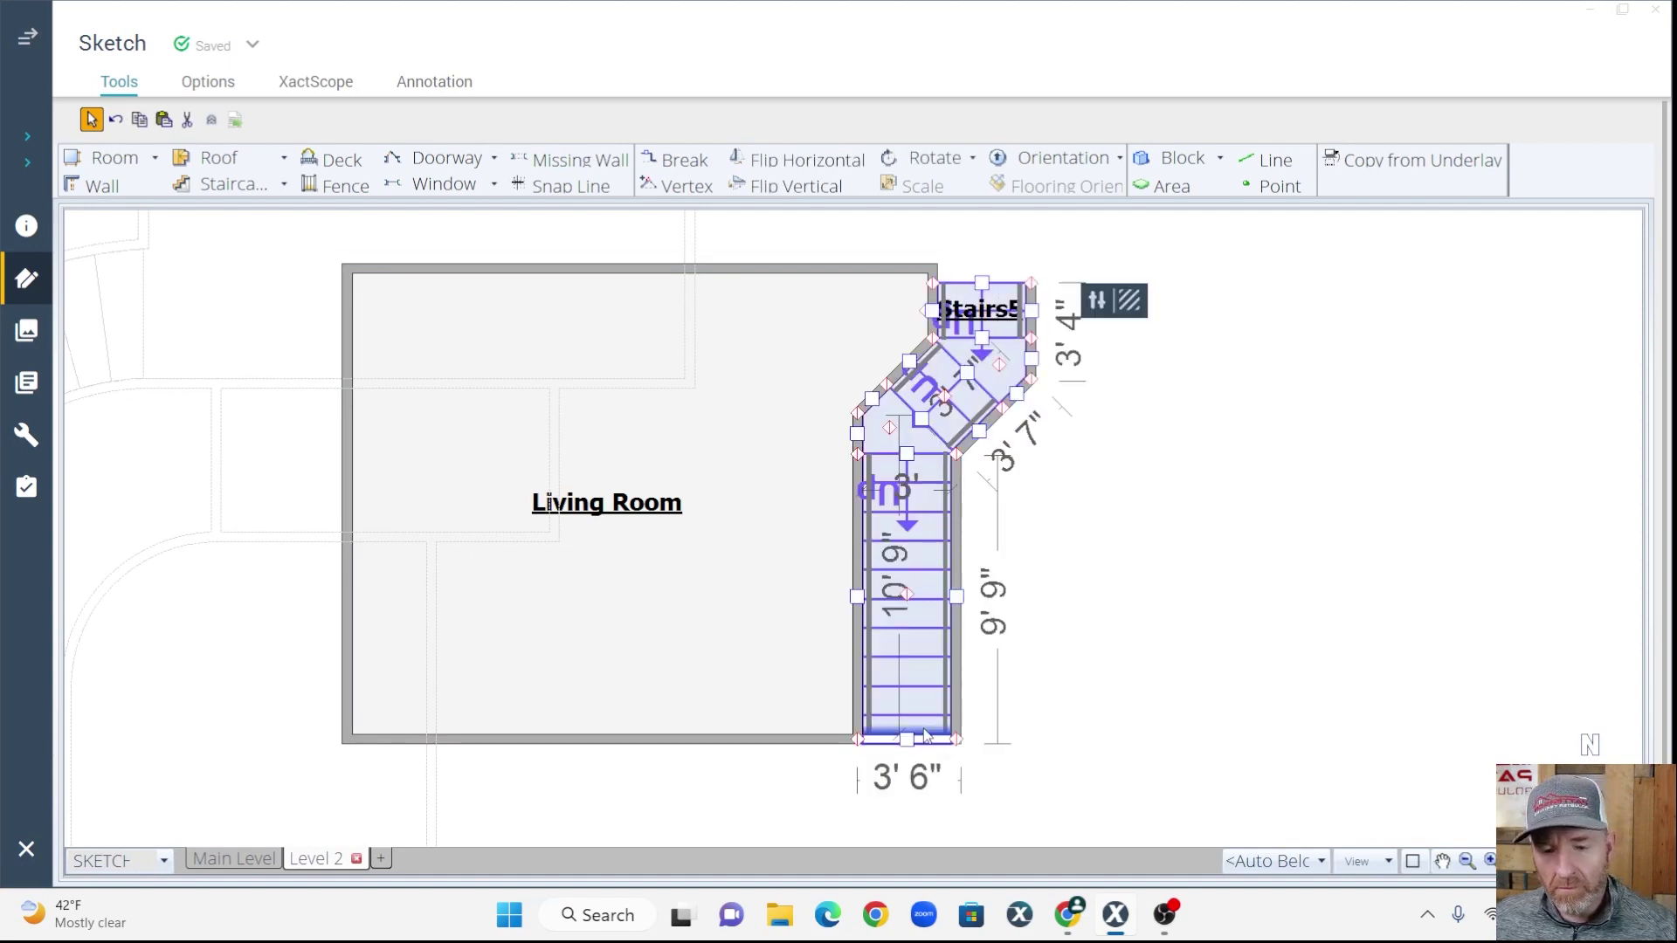
{"action": "key", "text": "Delete"}
Redraw Stairs5 as a 3' 4" landing, 3' 7" angled section and 9' 8" straight flight
{"action": "key", "text": "s"}
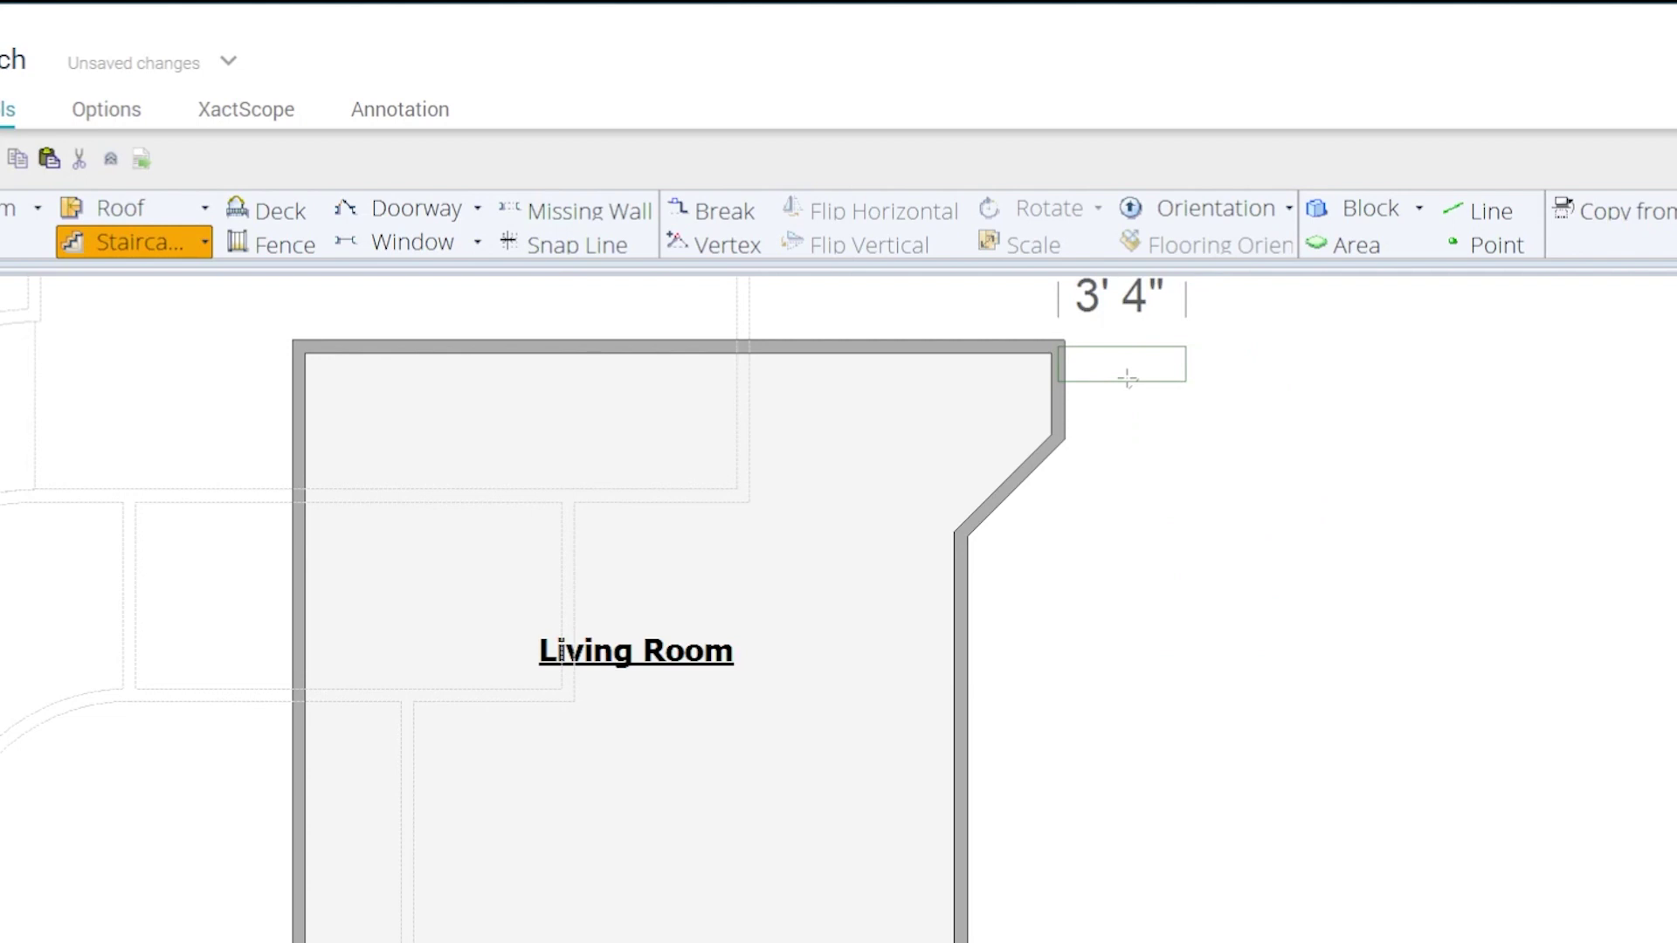
{"action": "left_click_drag", "start_coordinate": [1127, 378], "coordinate": [1111, 422]}
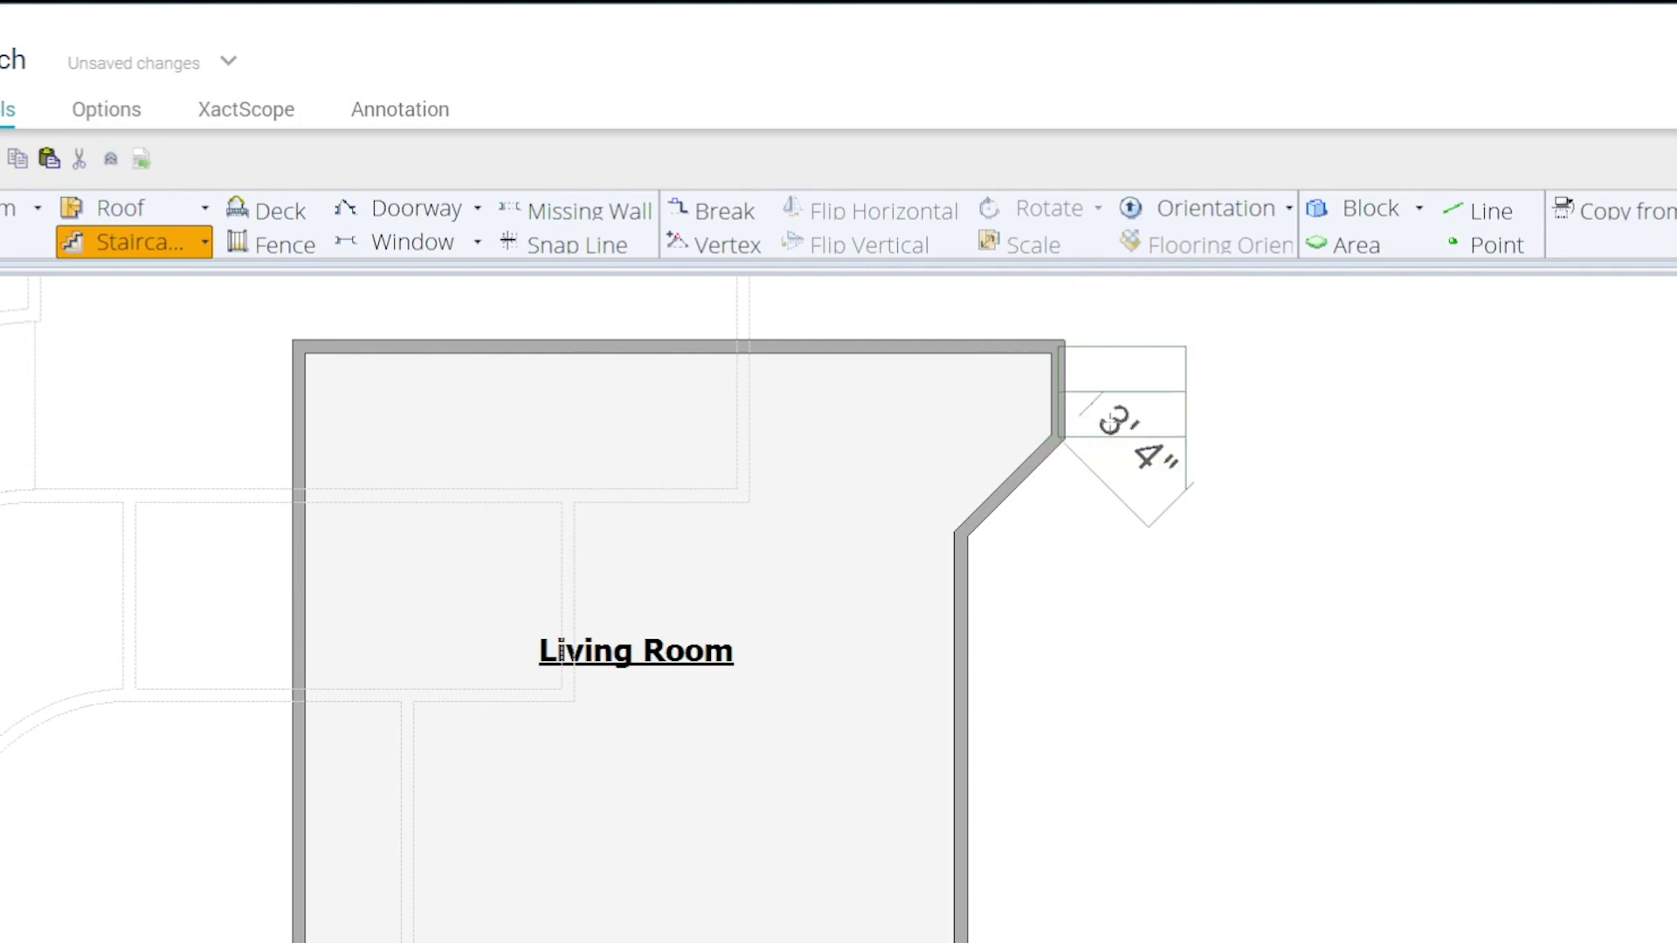
{"action": "left_click", "coordinate": [1115, 457]}
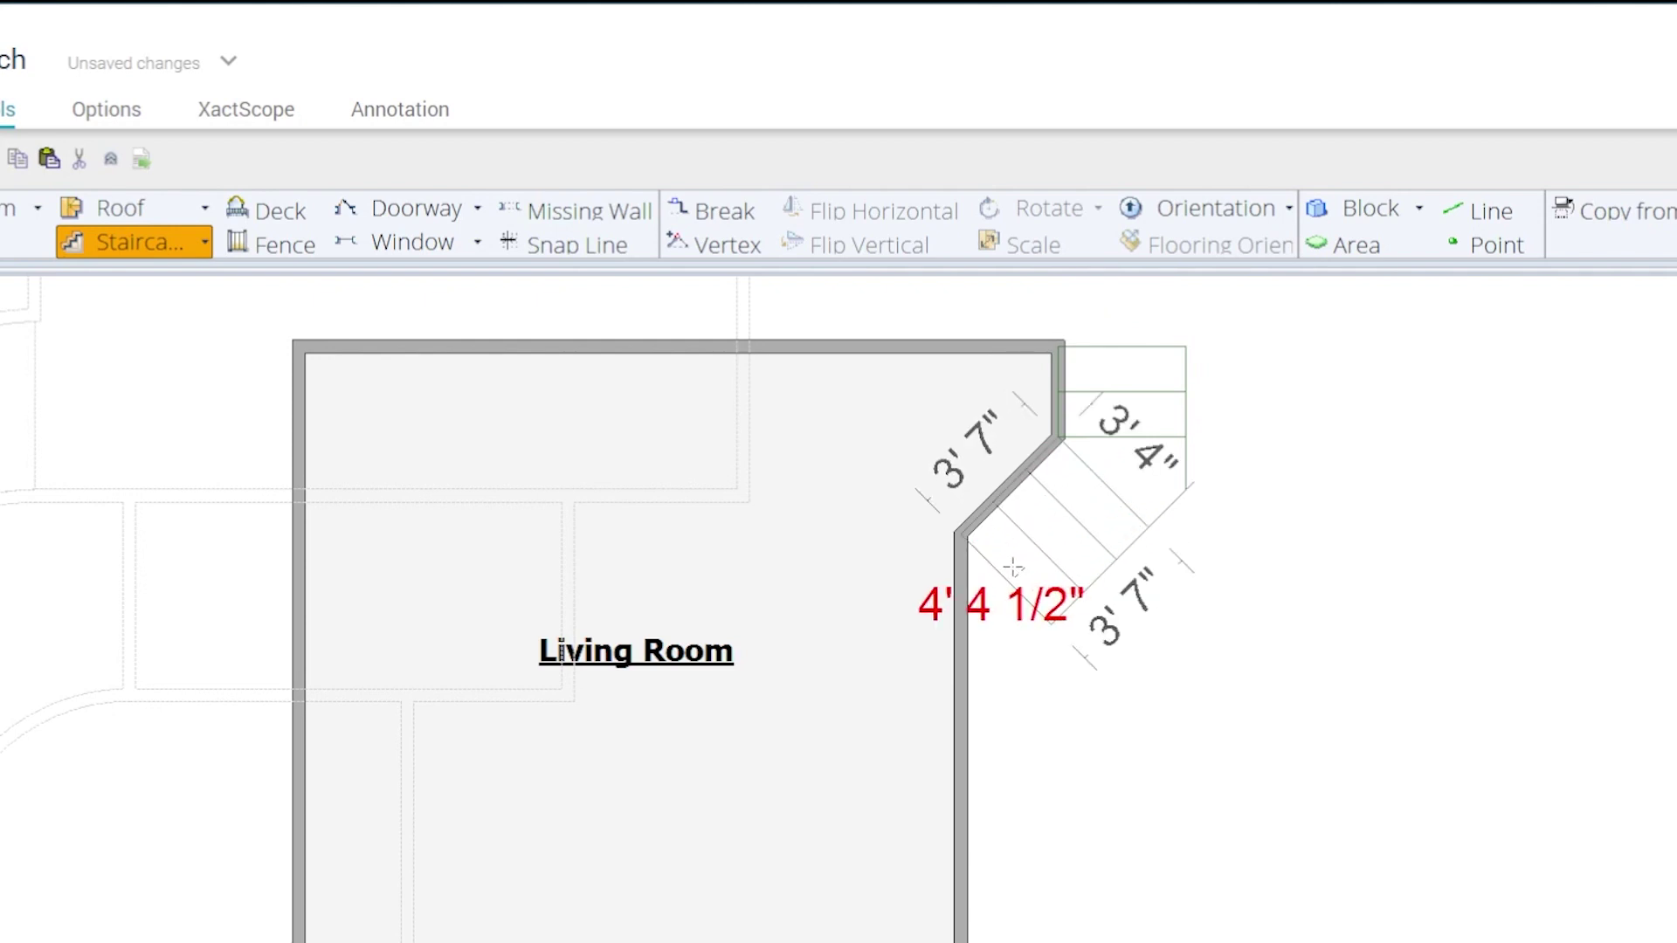
{"action": "left_click_drag", "start_coordinate": [1013, 568], "coordinate": [1013, 568]}
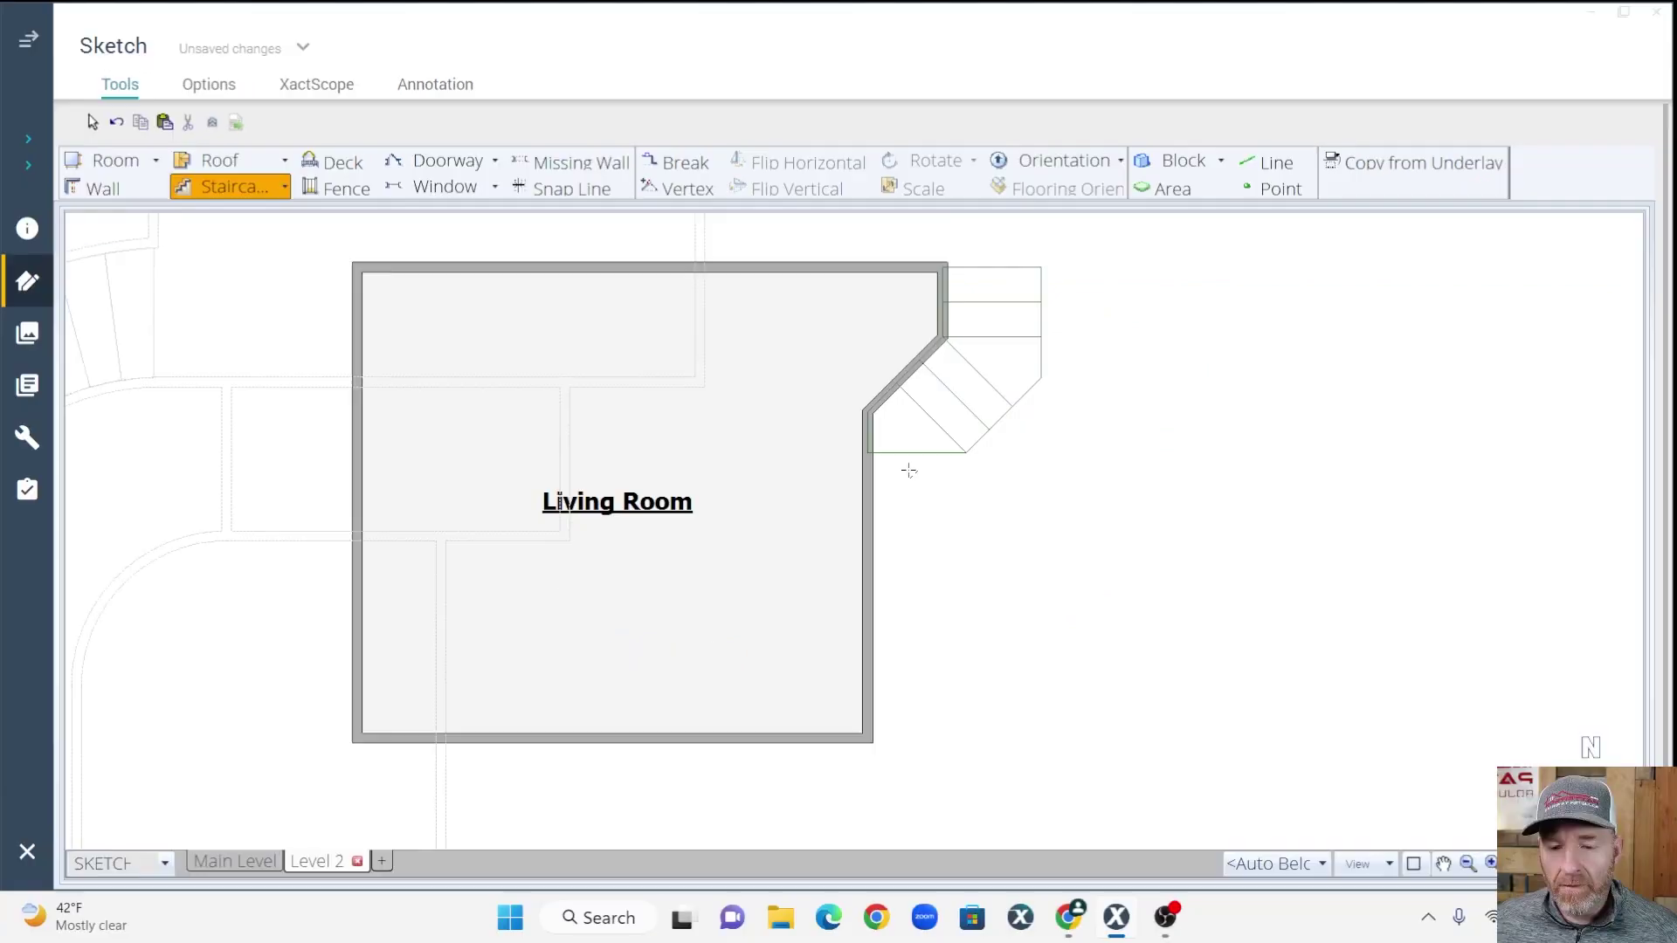
{"action": "left_click_drag", "start_coordinate": [1014, 609], "coordinate": [1004, 939]}
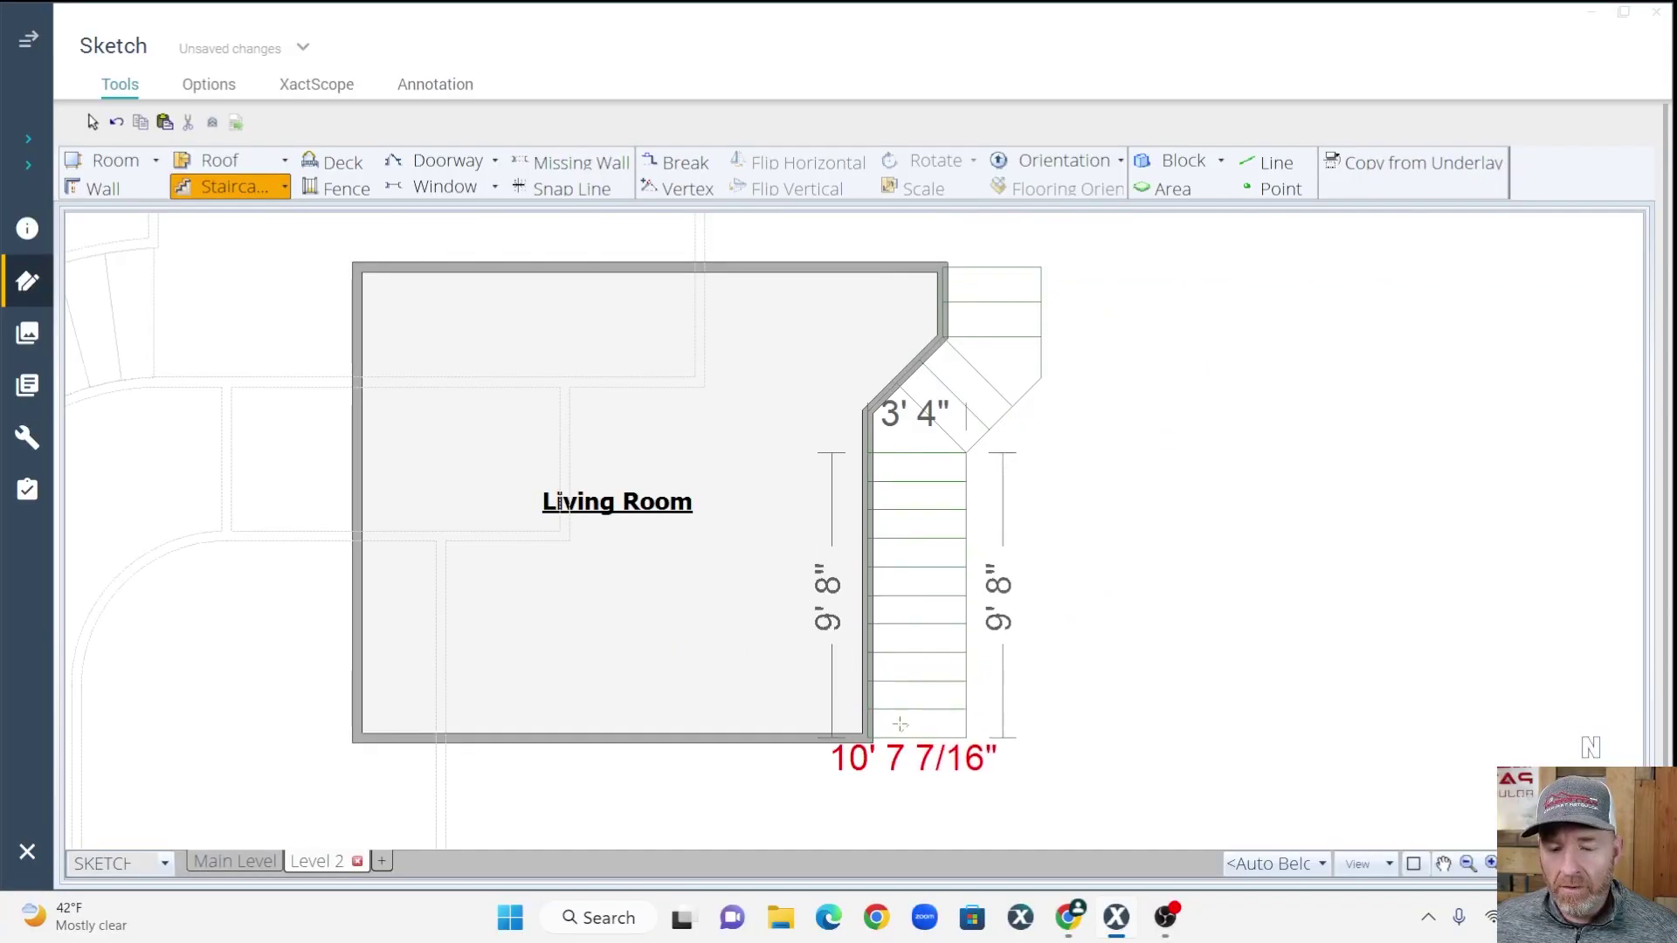
{"action": "left_click_drag", "start_coordinate": [901, 724], "coordinate": [901, 724]}
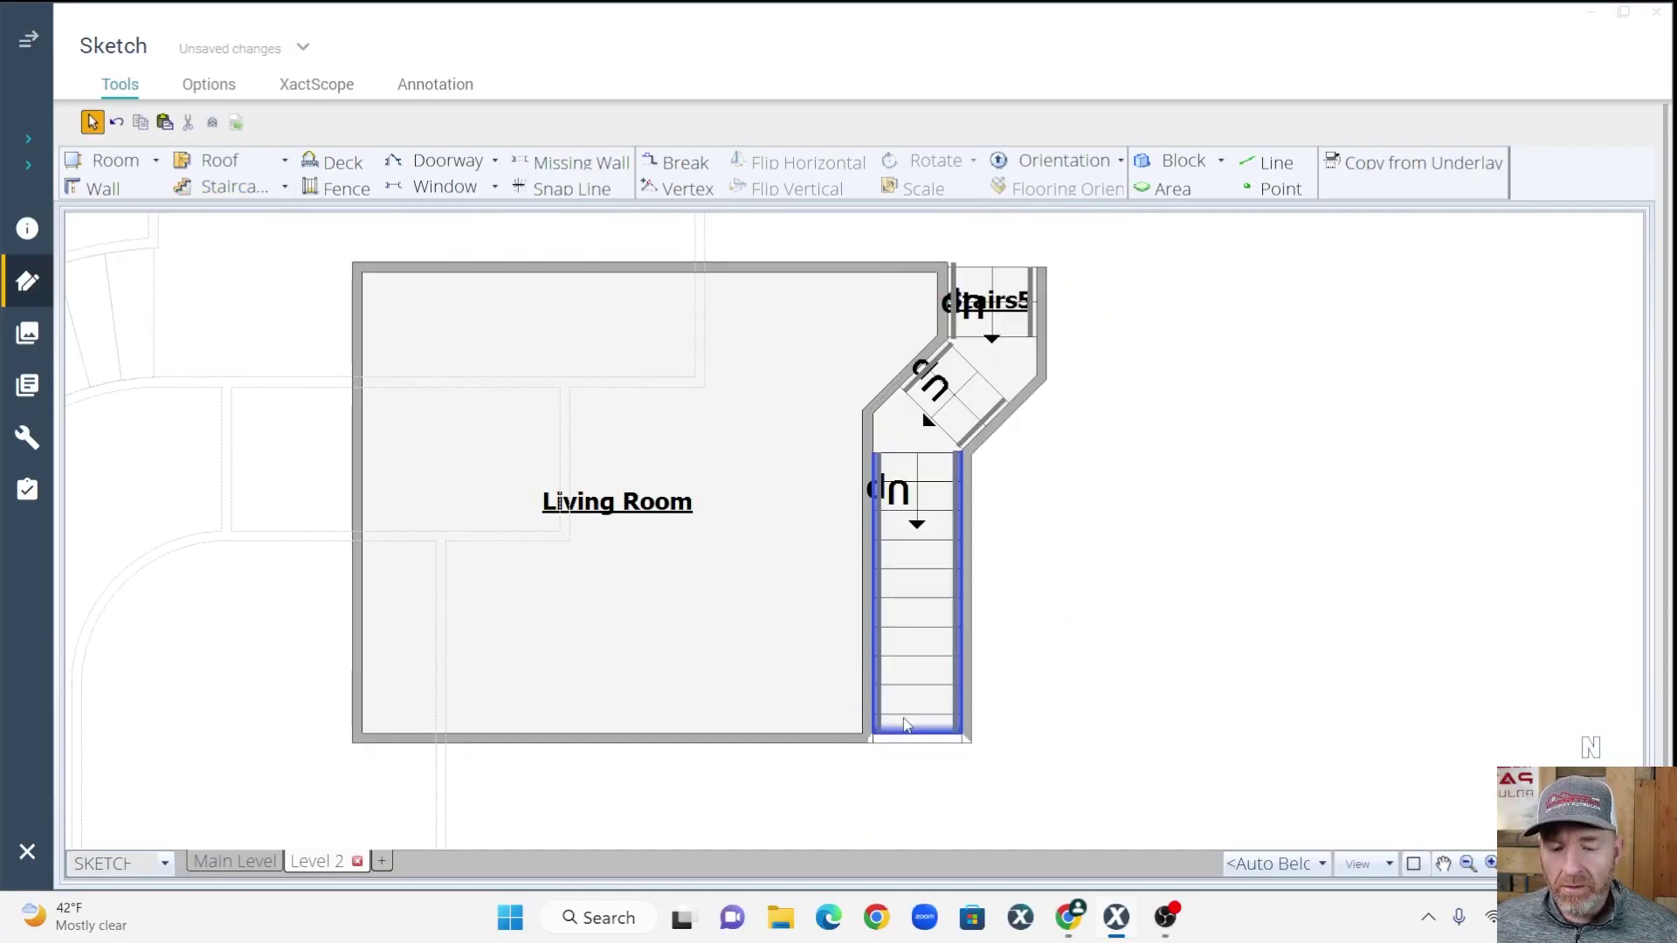
{"action": "left_click", "coordinate": [909, 696]}
Delete the wall at the bottom of the Stairs5 flight
{"action": "left_click", "coordinate": [1047, 627]}
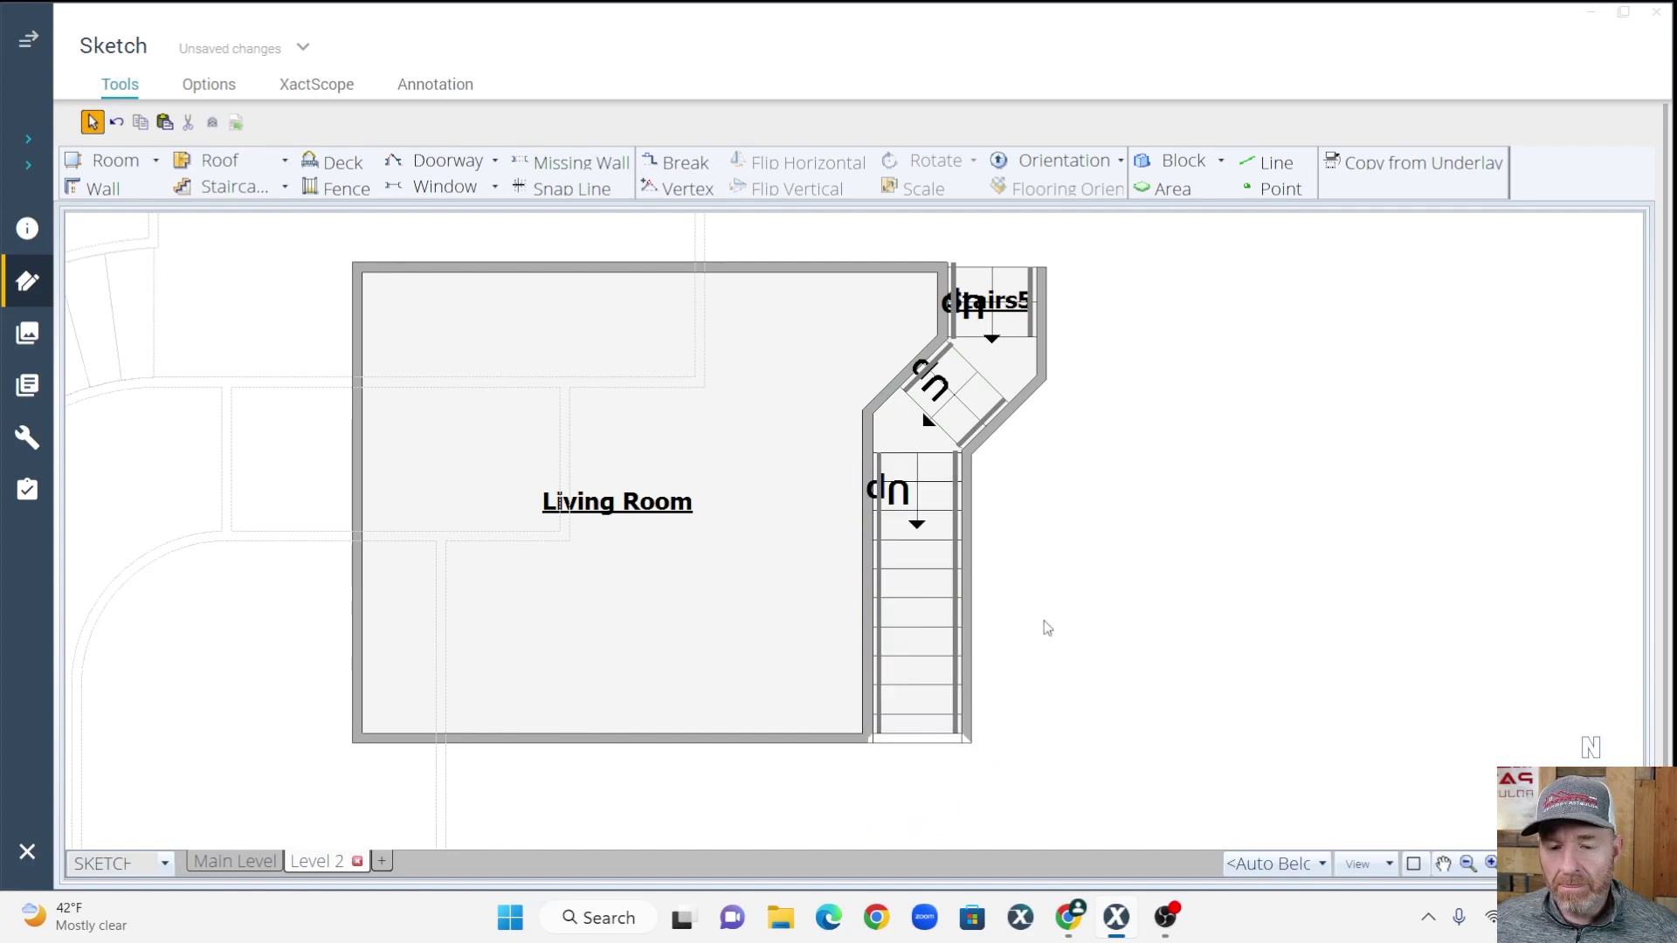
{"action": "key", "text": "space"}
{"action": "mouse_move", "coordinate": [1116, 570]}
{"action": "left_mouse_down"}
{"action": "mouse_move", "coordinate": [1119, 599]}
{"action": "mouse_move", "coordinate": [1111, 586]}
{"action": "left_mouse_up"}
{"action": "key", "text": "Escape"}
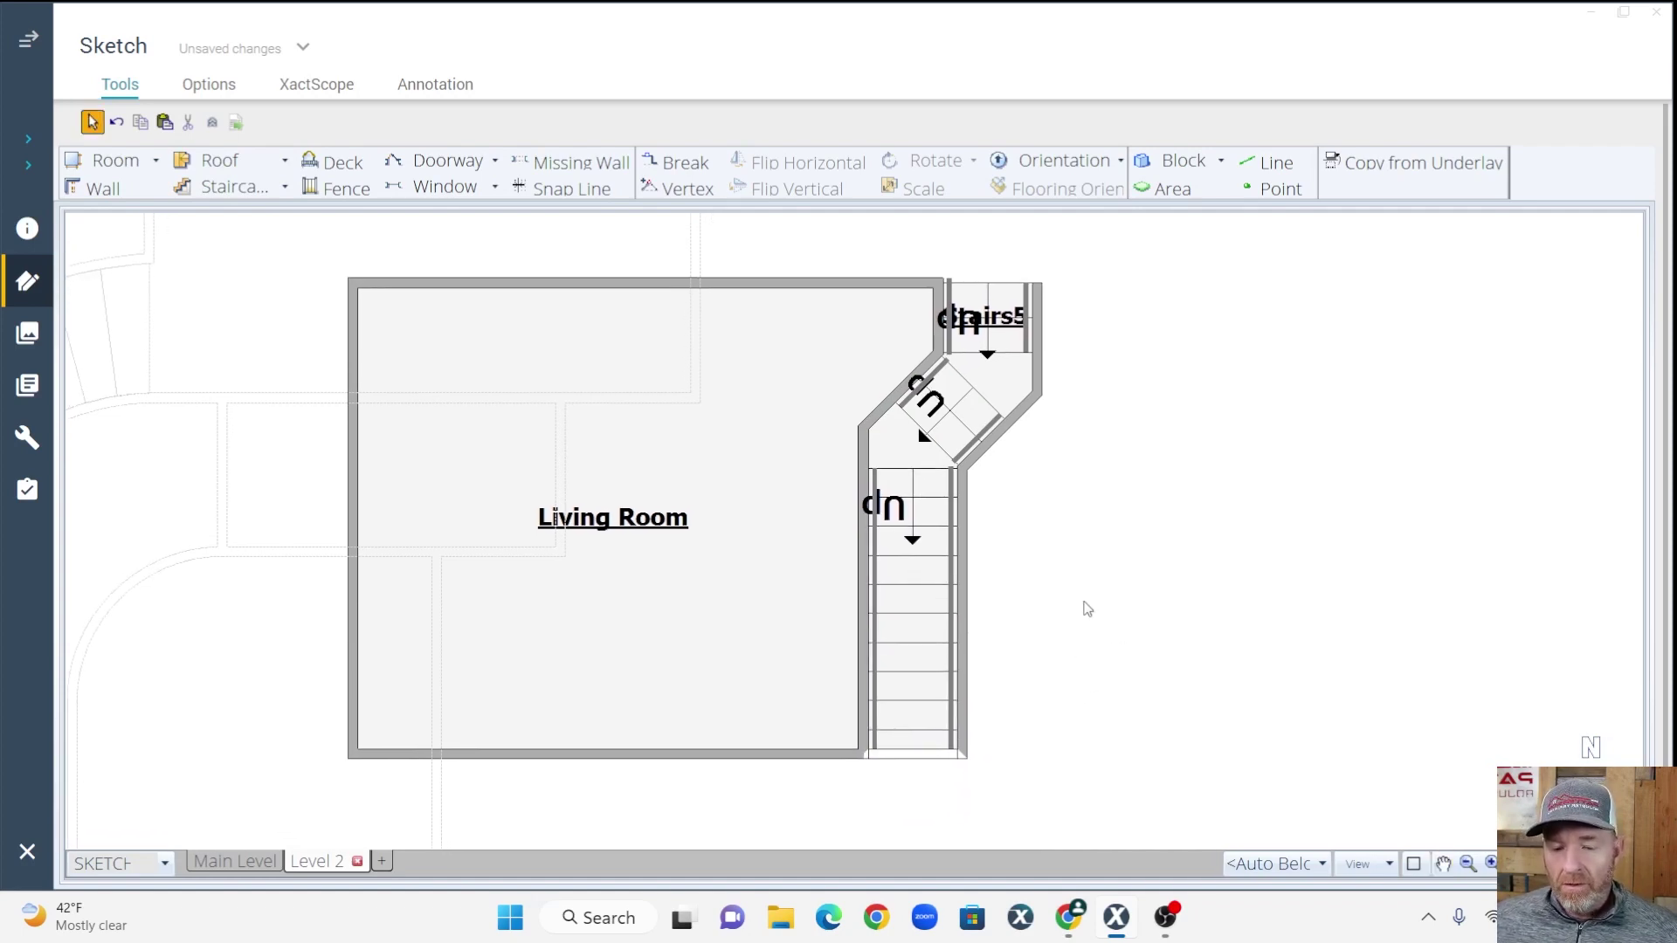
{"action": "left_click", "coordinate": [906, 756]}
{"action": "key", "text": "Delete"}
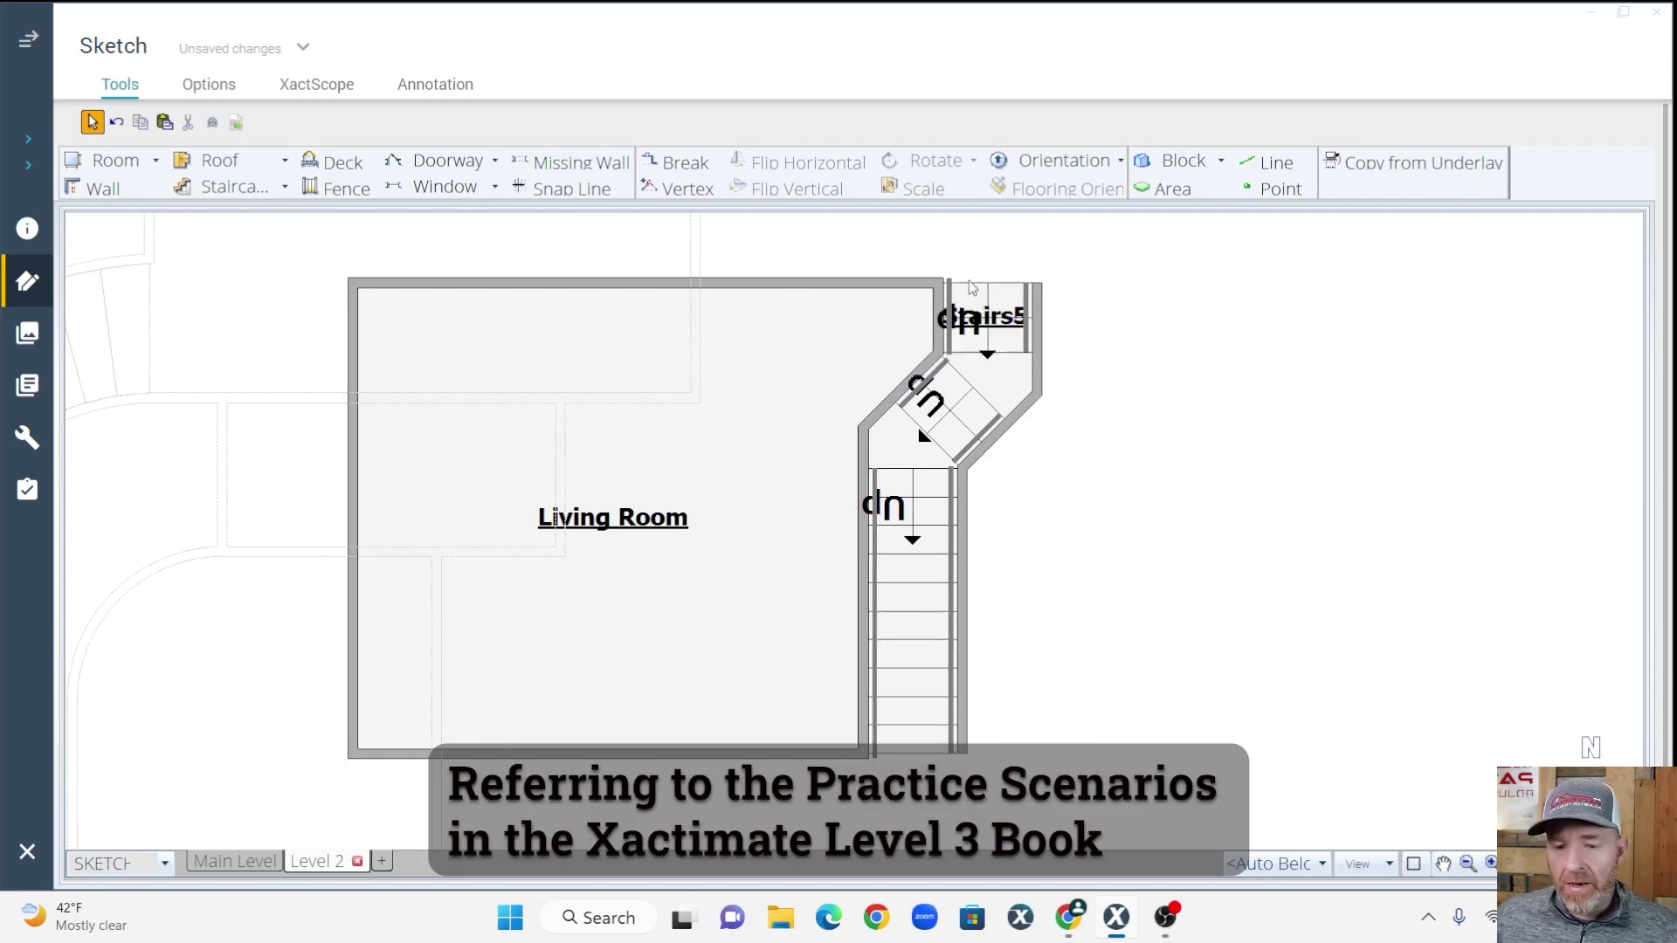
Set the stair wall beside the Living Room to Missing Above Stairs
{"action": "left_click_drag", "start_coordinate": [922, 502], "coordinate": [979, 493]}
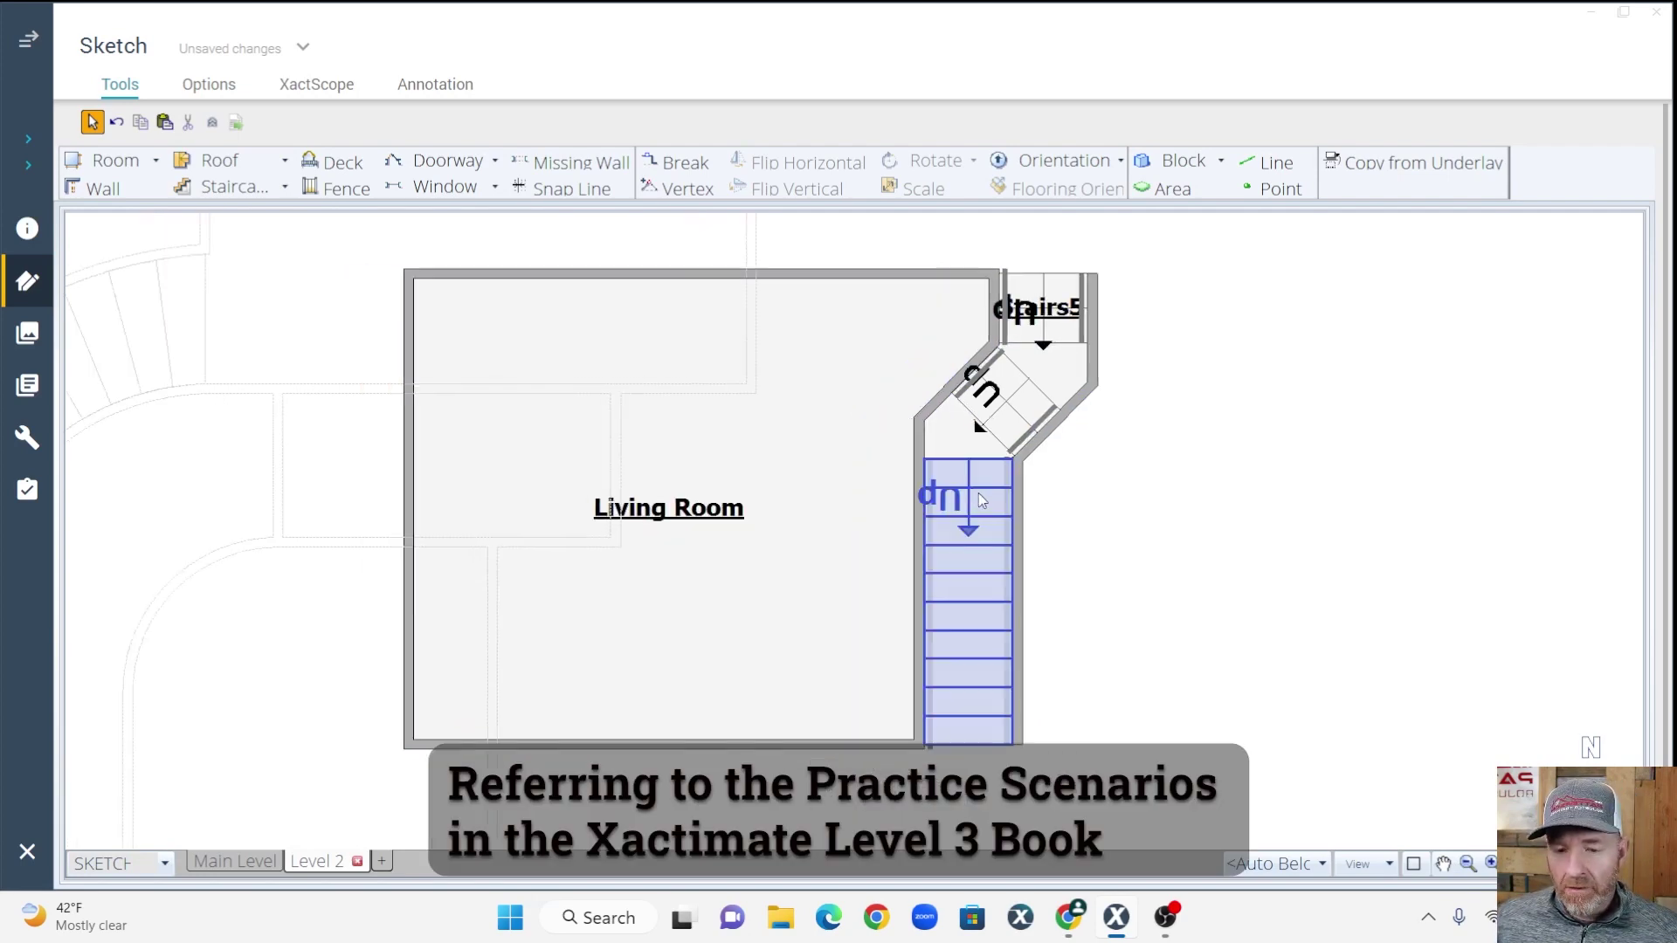
{"action": "scroll", "coordinate": [926, 582], "scroll_direction": "up", "scroll_amount": 2}
{"action": "left_click", "coordinate": [911, 591]}
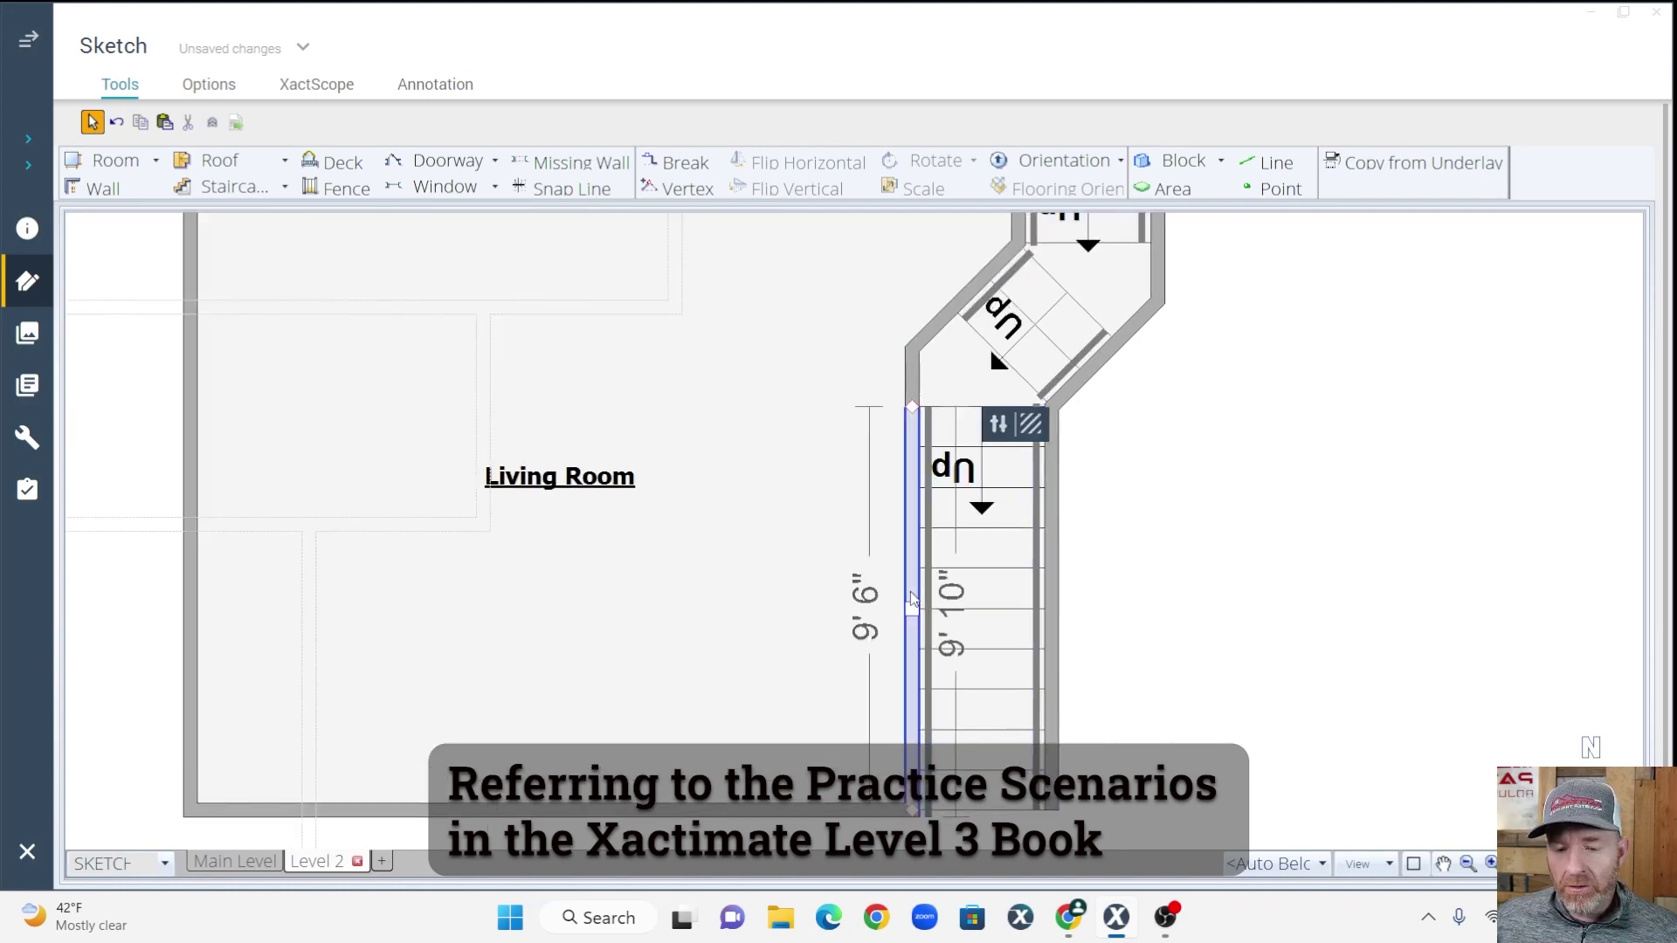
{"action": "right_click", "coordinate": [910, 590]}
{"action": "left_click", "coordinate": [985, 668]}
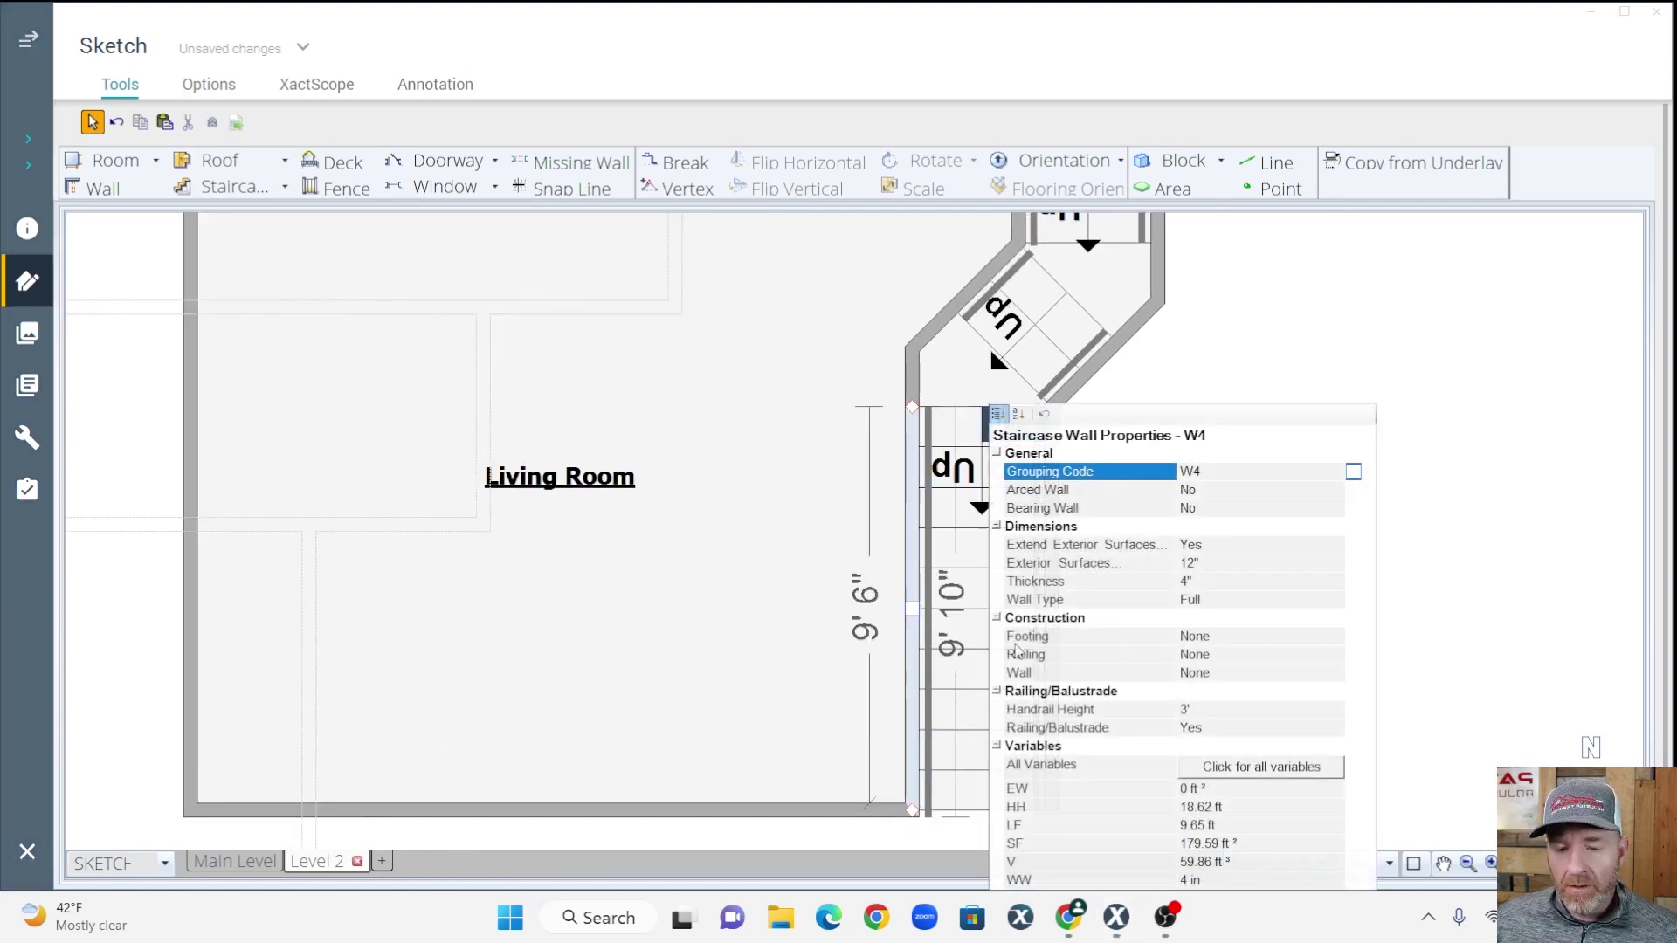
{"action": "scroll", "coordinate": [879, 601], "scroll_direction": "down", "scroll_amount": 2}
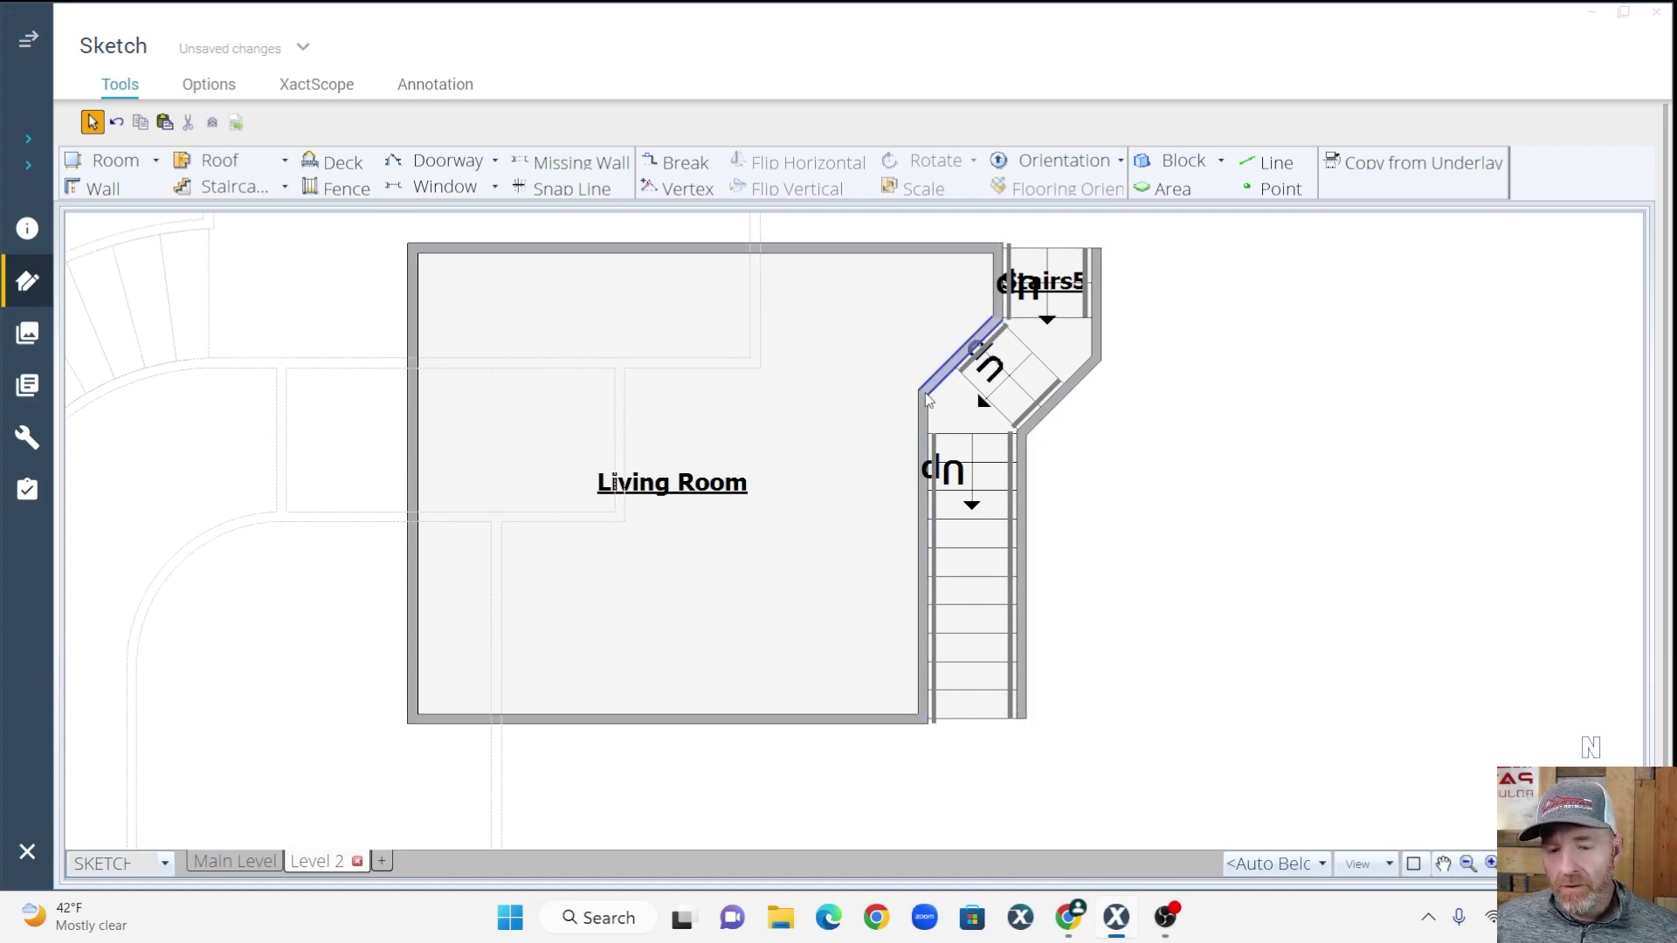
{"action": "left_click", "coordinate": [922, 603]}
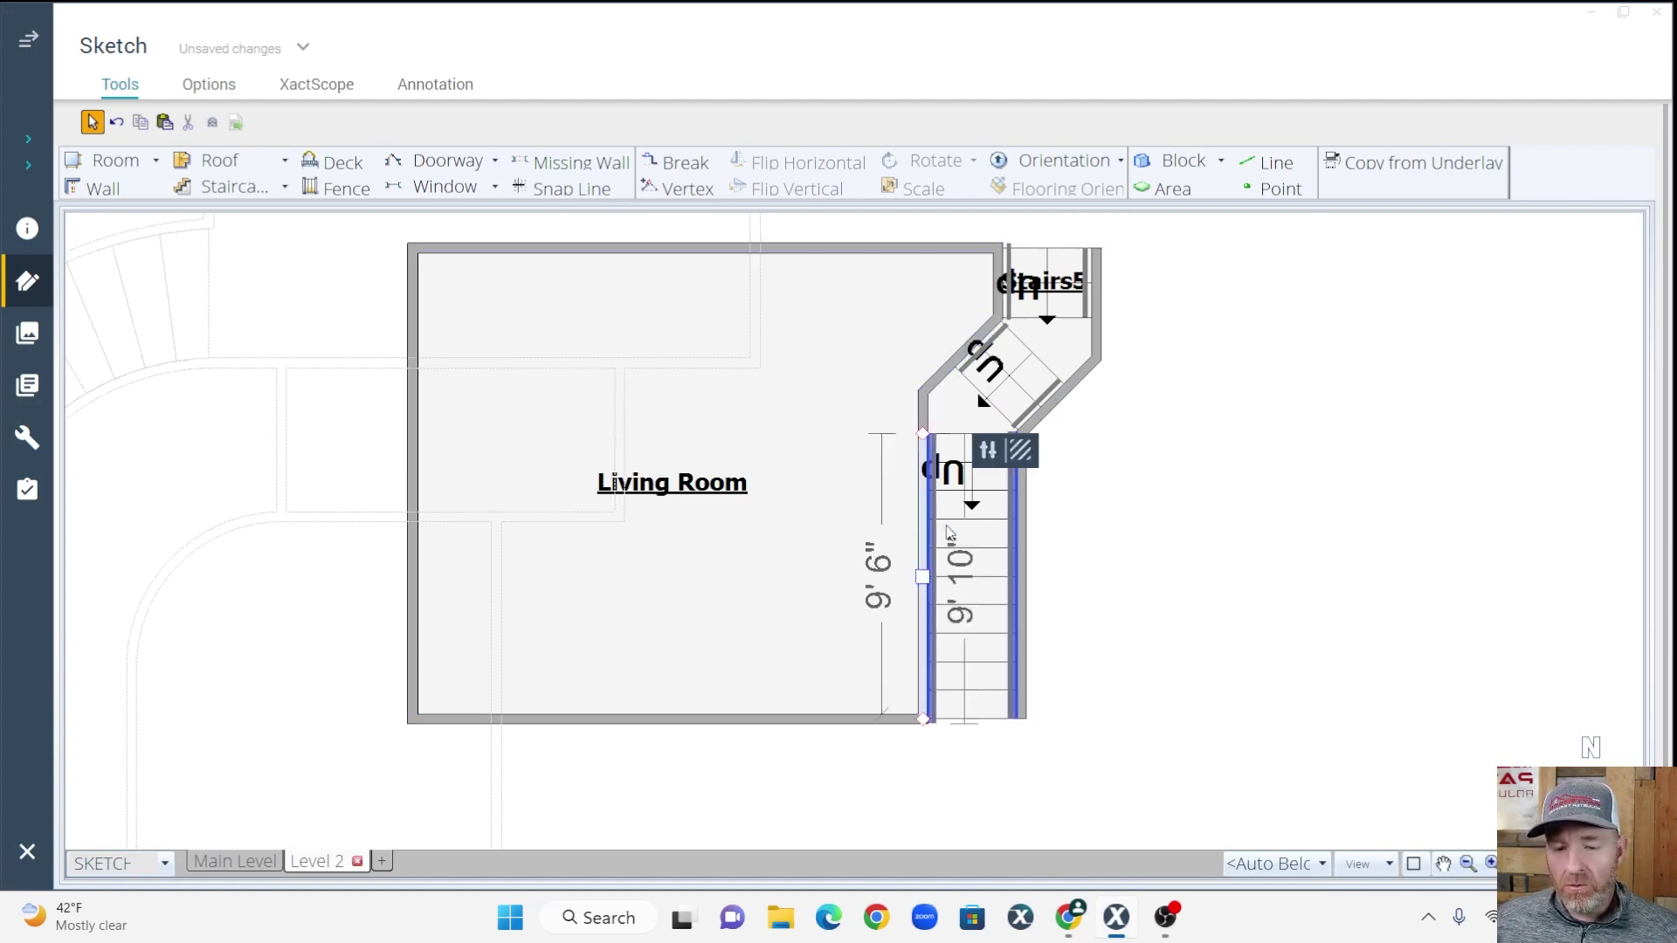
{"action": "left_click", "coordinate": [985, 452]}
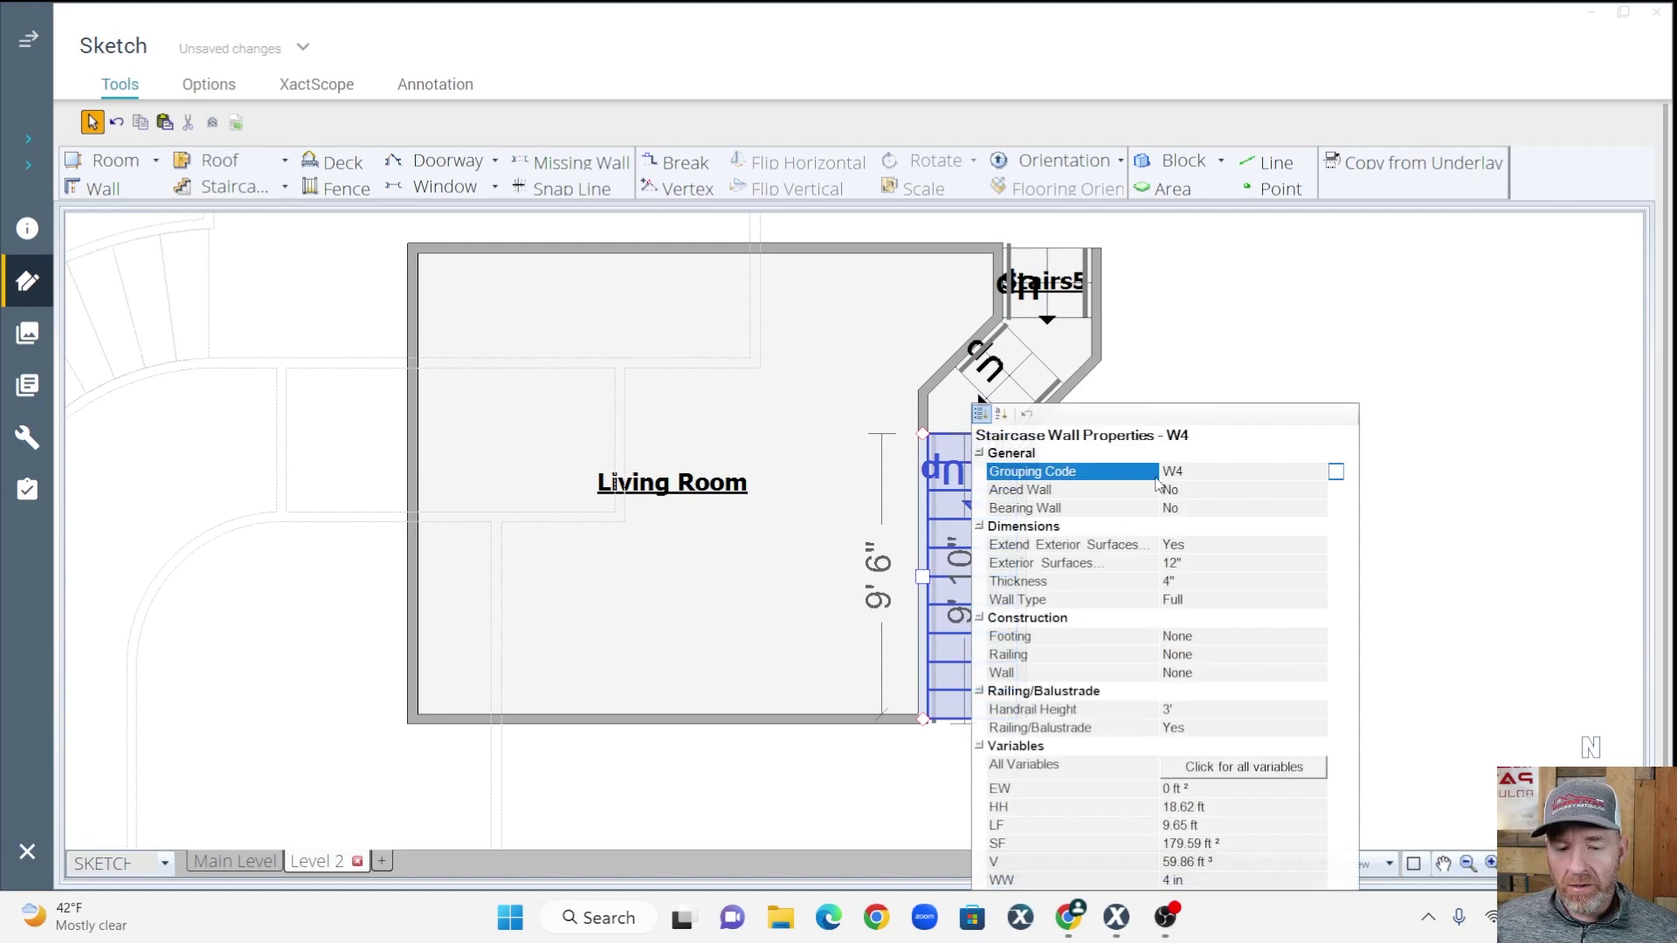
{"action": "left_click", "coordinate": [1229, 603]}
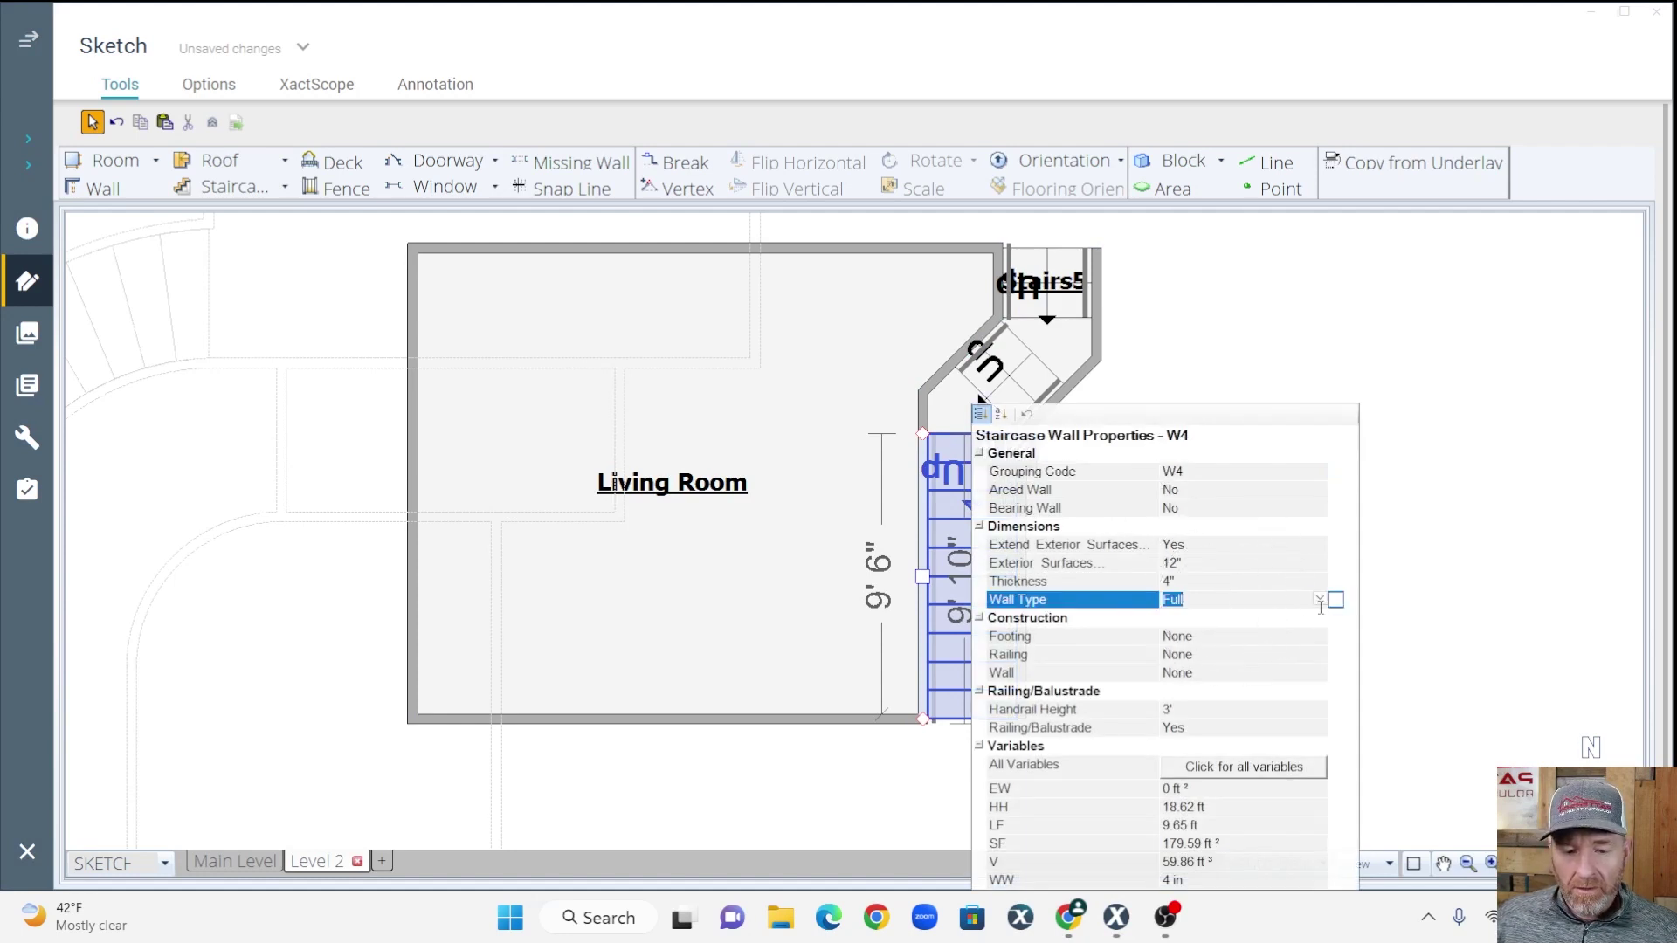
{"action": "left_click", "coordinate": [1319, 600]}
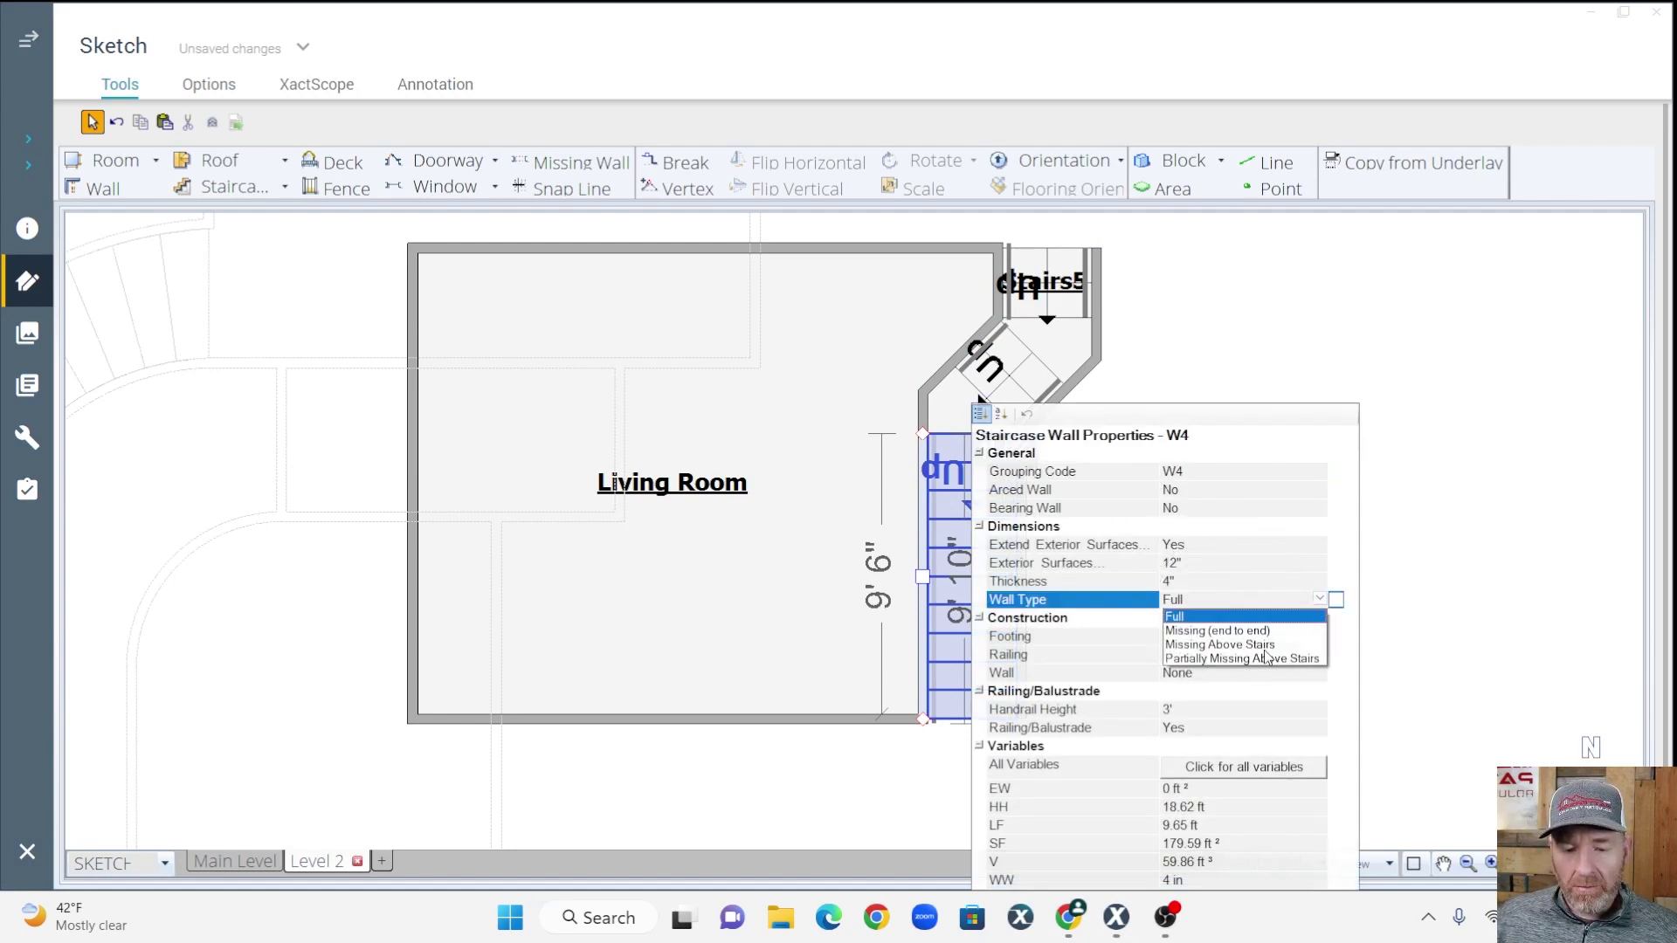
{"action": "left_click", "coordinate": [1266, 647]}
{"action": "left_click", "coordinate": [1432, 492]}
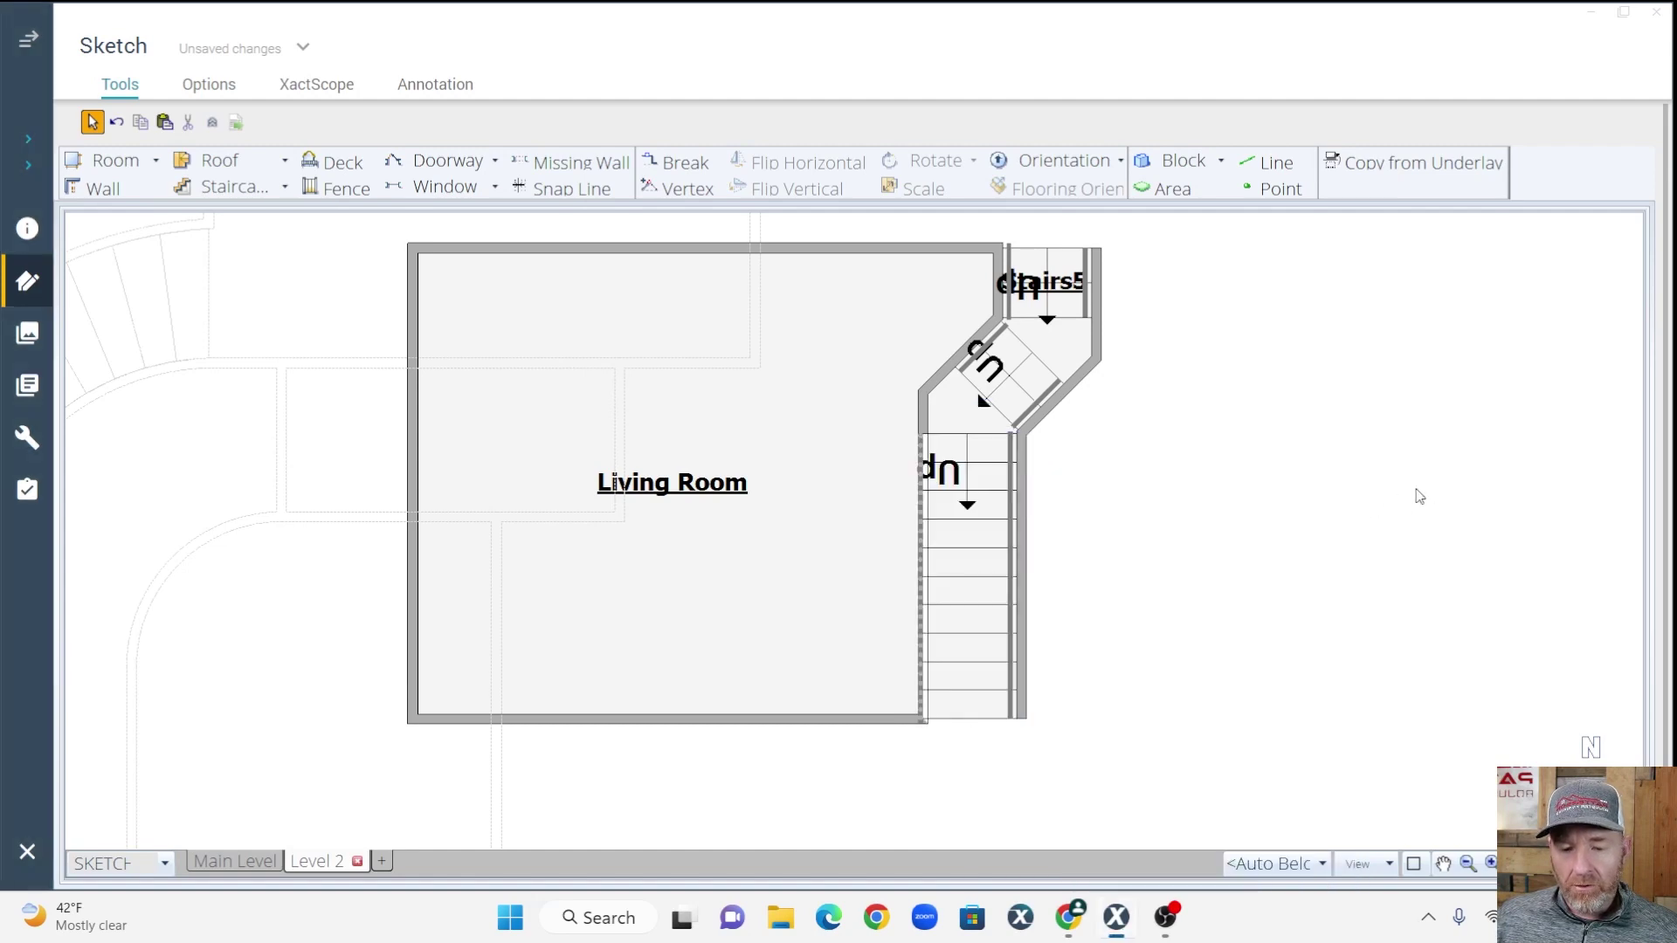
View the sketch in 3D
{"action": "key", "text": "F8"}
{"action": "scroll", "coordinate": [1058, 594], "scroll_direction": "up", "scroll_amount": 4}
{"action": "scroll", "coordinate": [1057, 594], "scroll_direction": "up", "scroll_amount": 1}
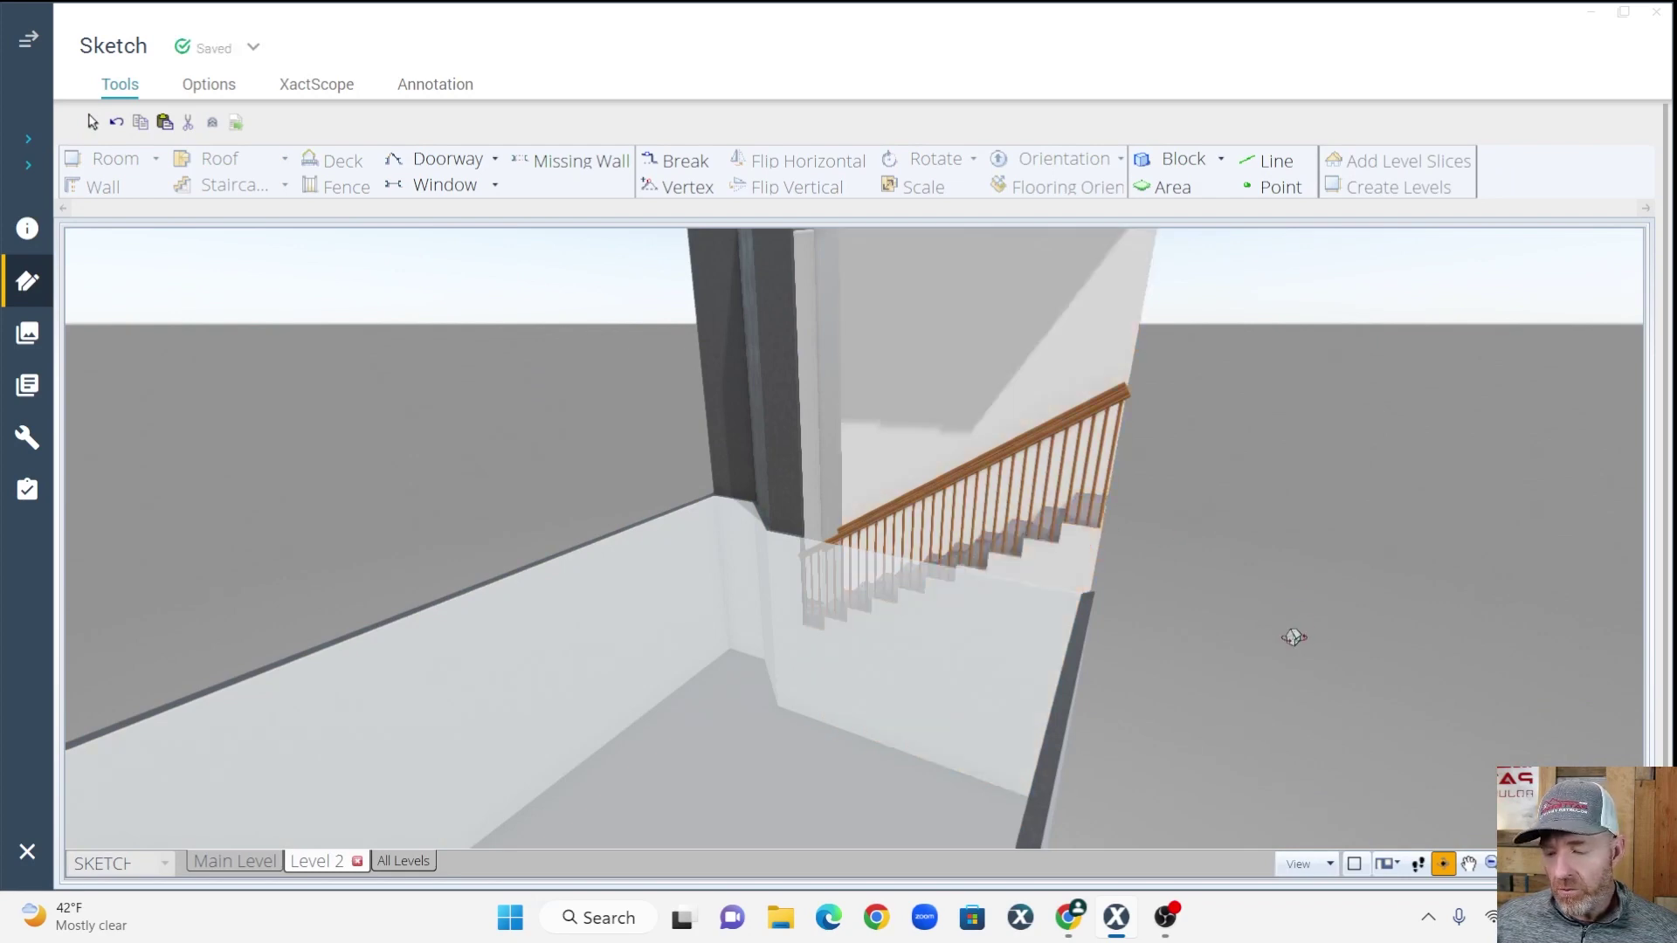
Set the angled stair wall to Missing Above Stairs with Railing/Balustrade set to Yes
{"action": "right_click", "coordinate": [926, 421]}
{"action": "left_click", "coordinate": [968, 492]}
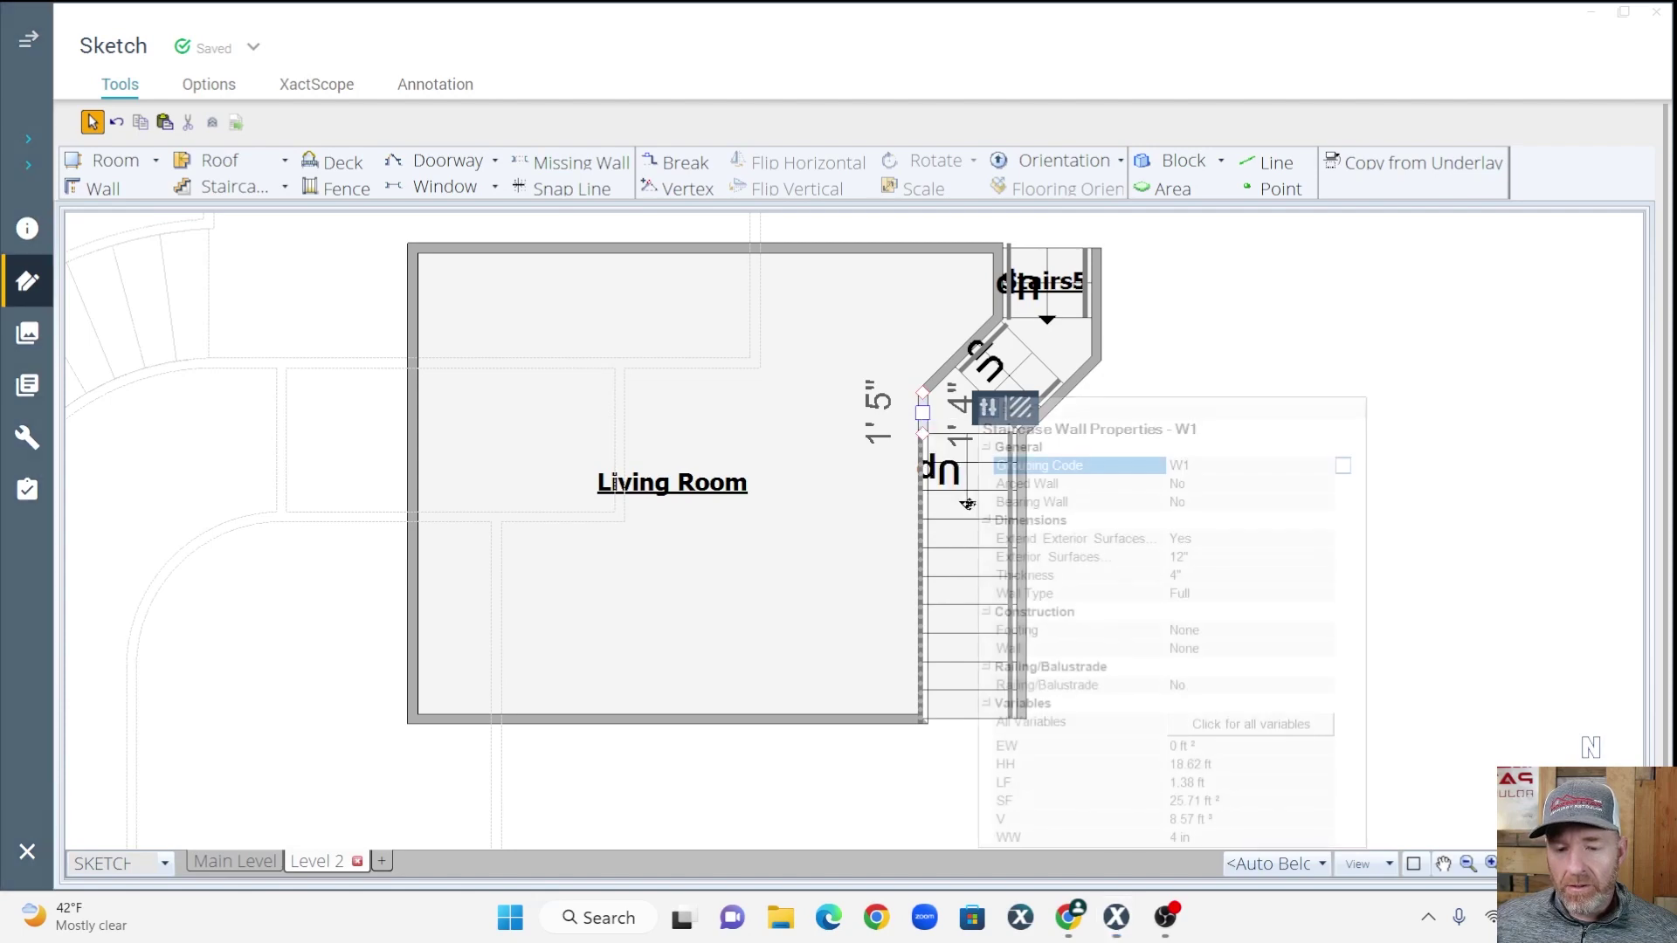
{"action": "left_click", "coordinate": [1314, 595]}
{"action": "left_click", "coordinate": [1326, 594]}
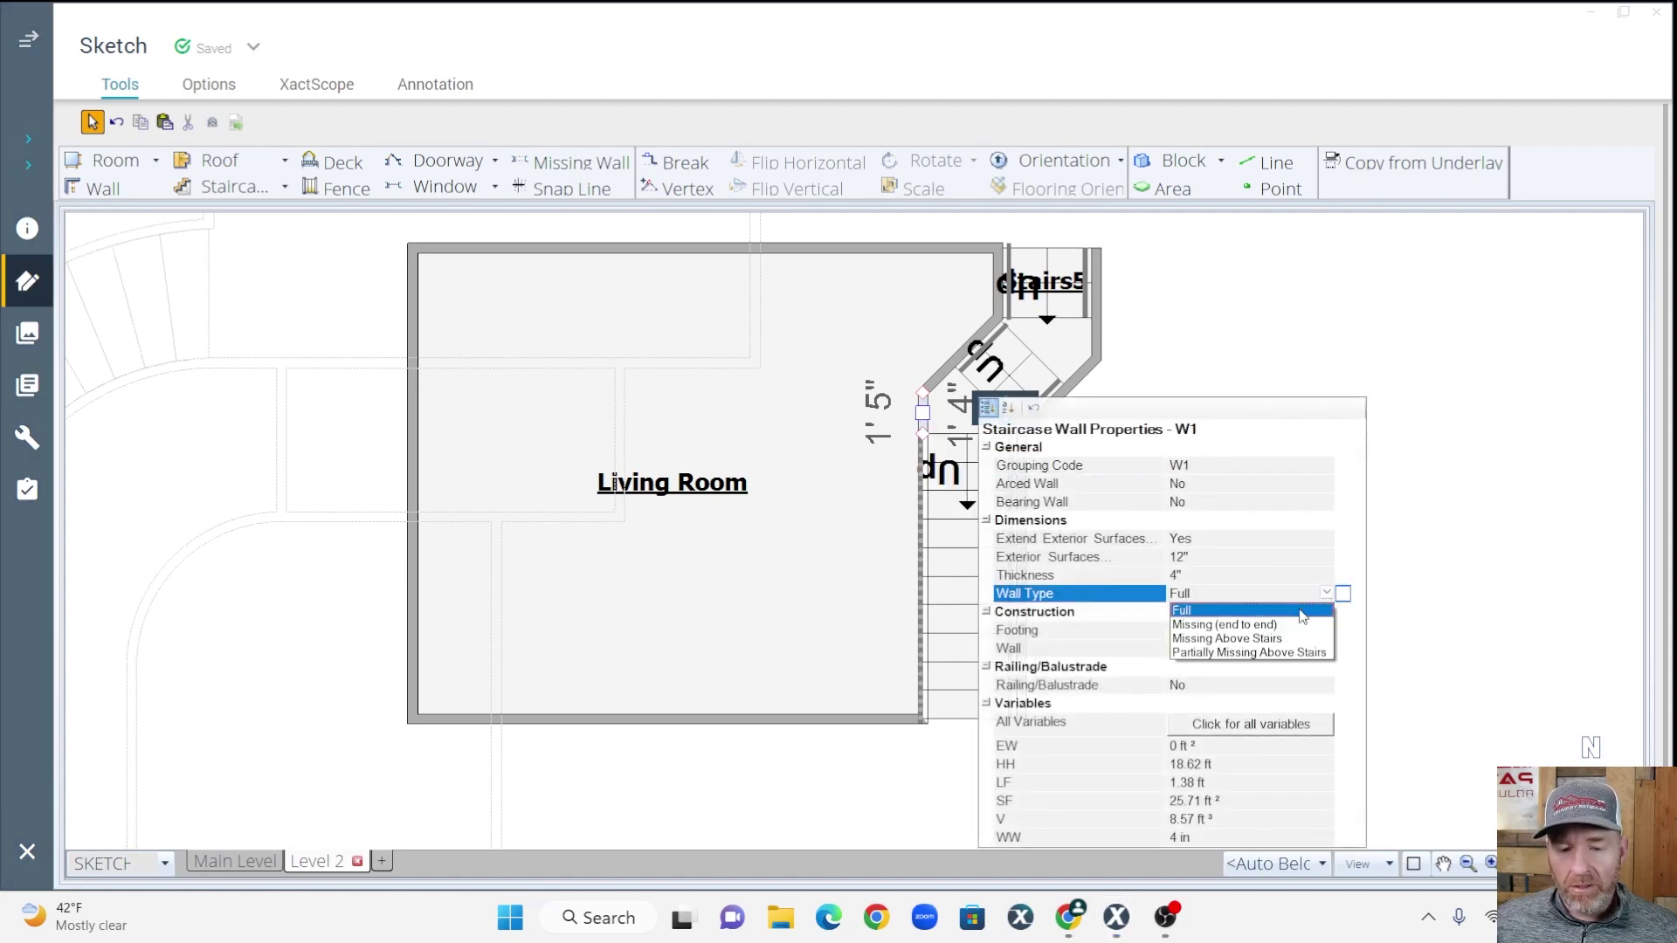
{"action": "left_click", "coordinate": [1281, 639]}
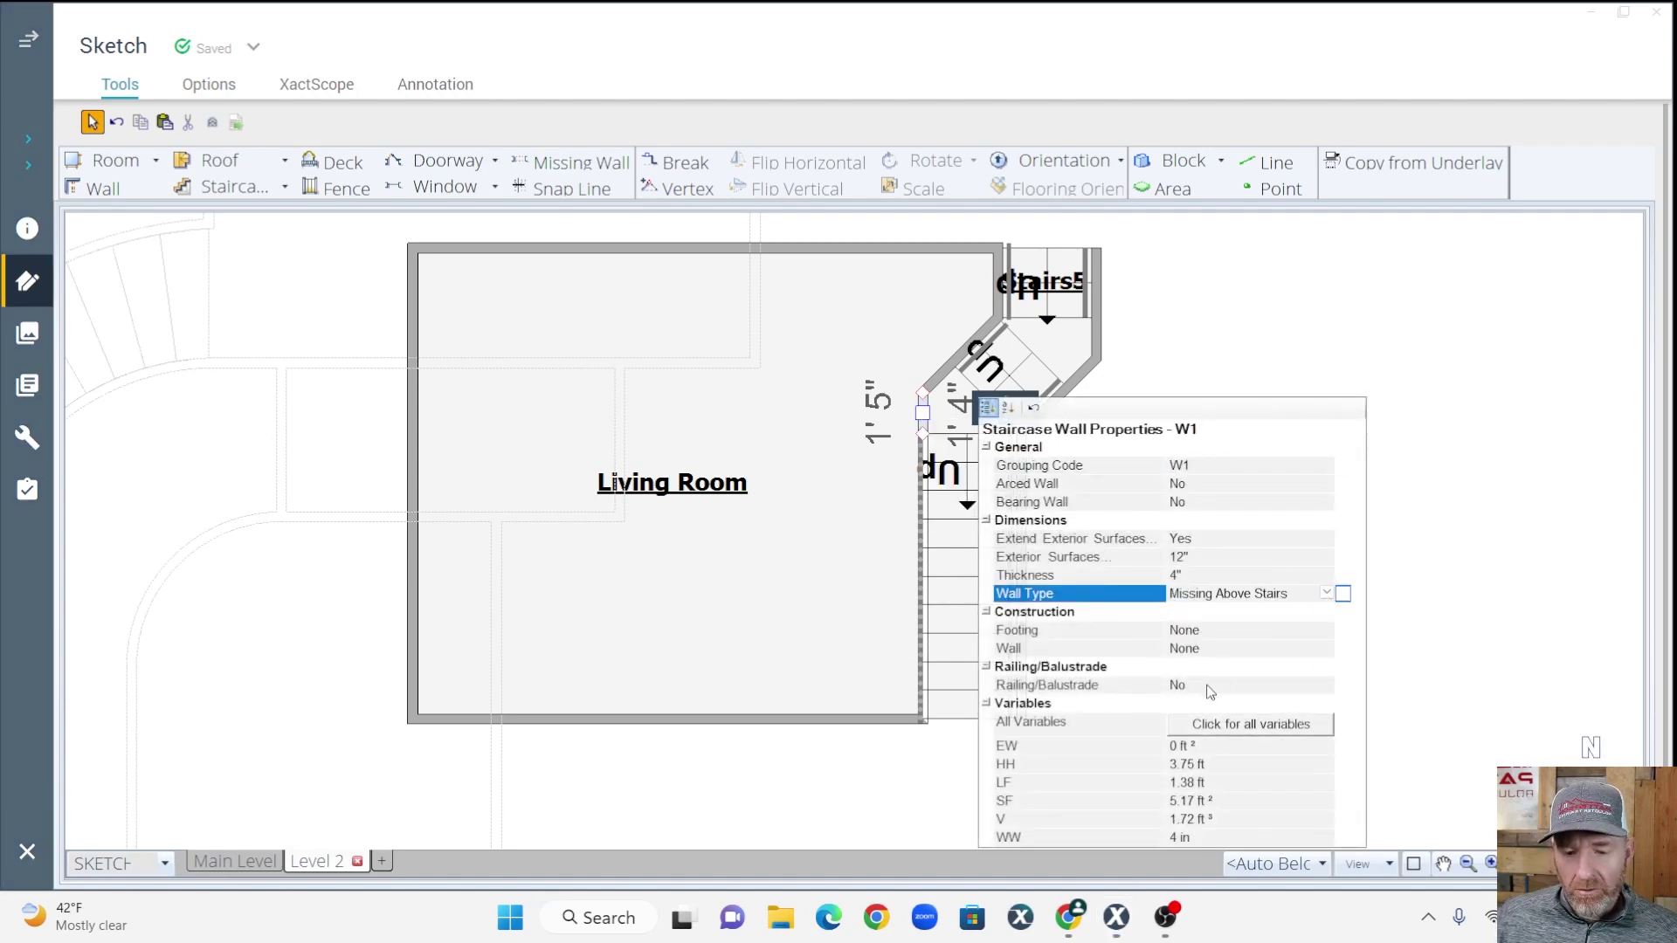
{"action": "left_click", "coordinate": [1208, 685]}
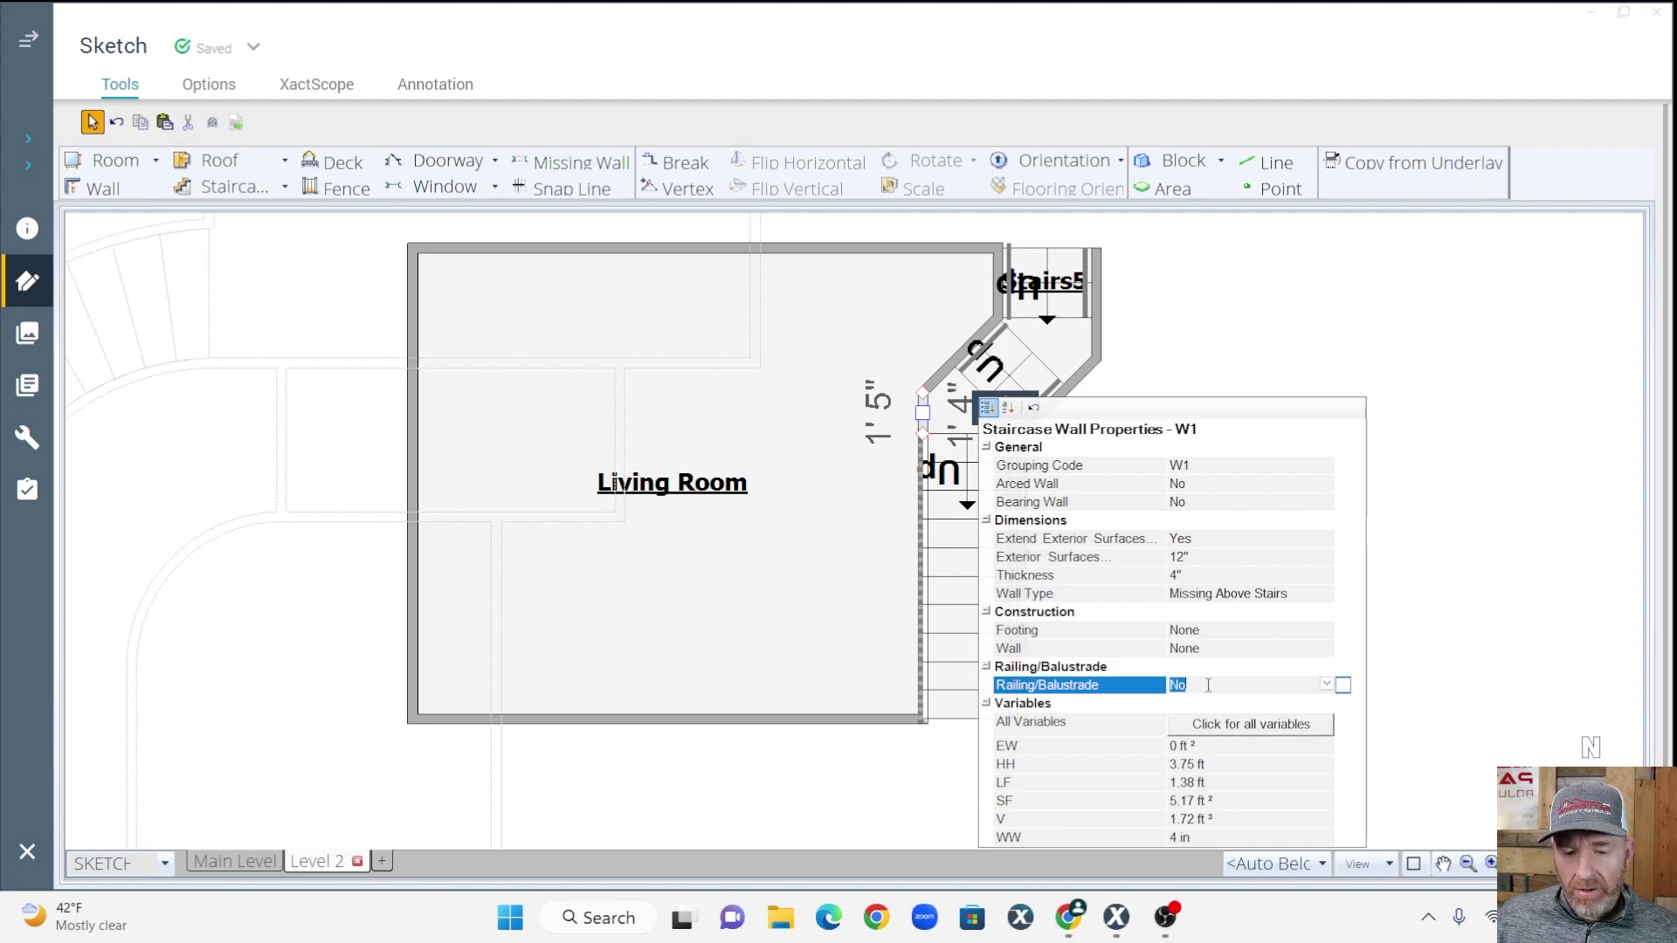
{"action": "left_click", "coordinate": [1327, 683]}
{"action": "left_click", "coordinate": [1249, 717]}
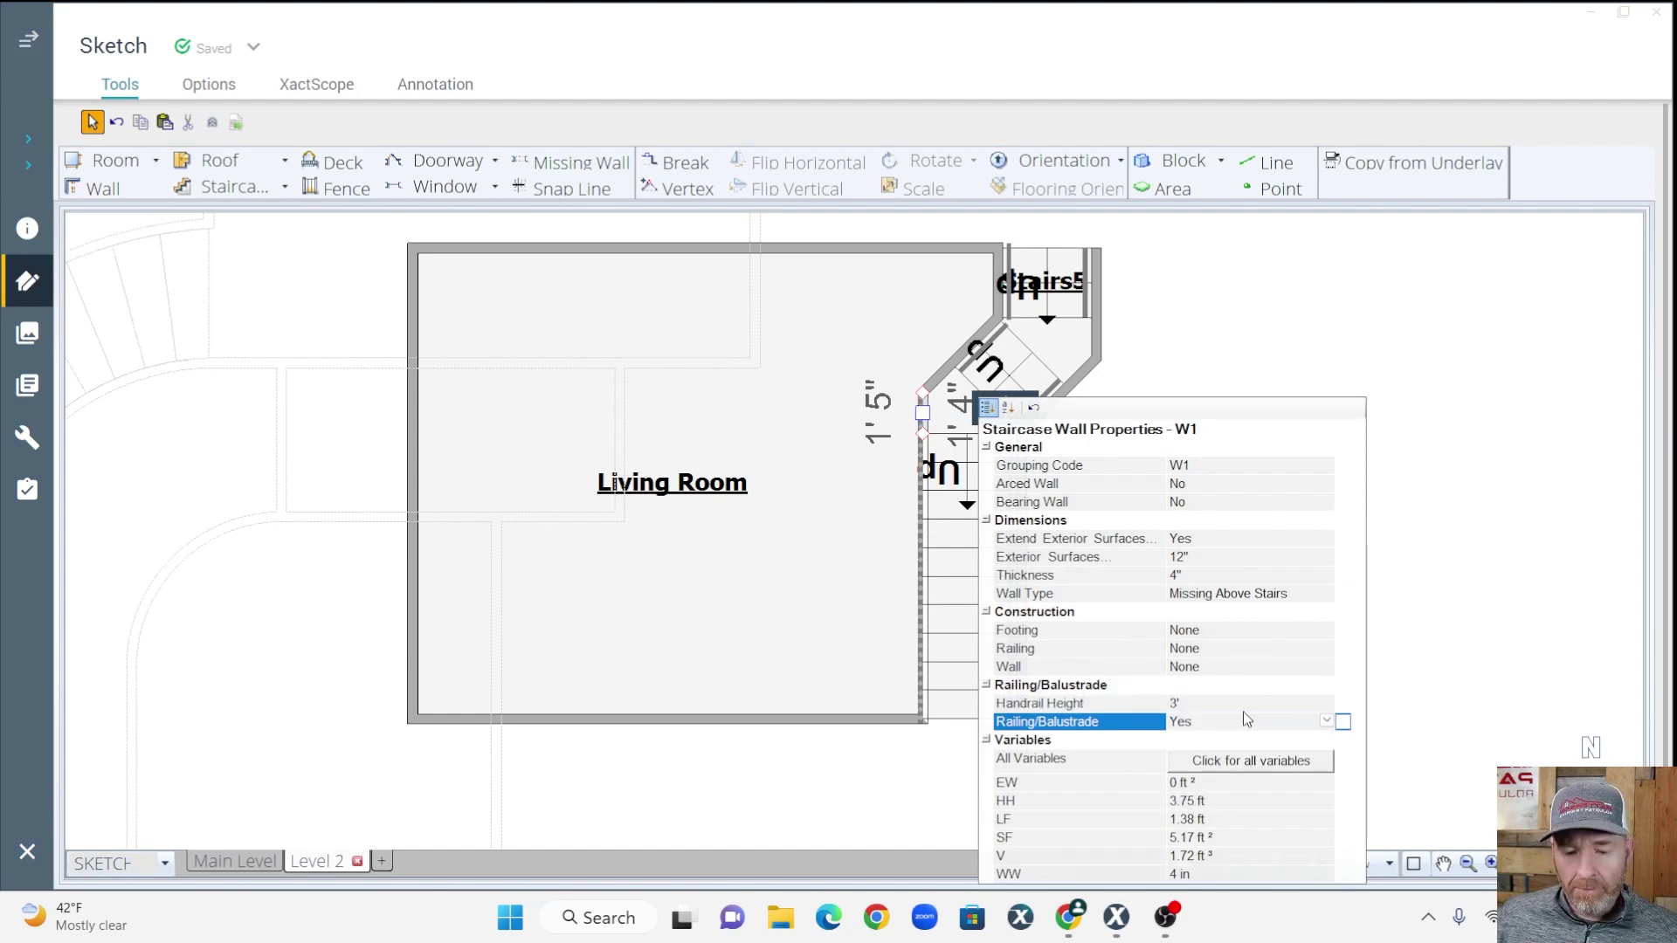
{"action": "left_click", "coordinate": [1460, 587]}
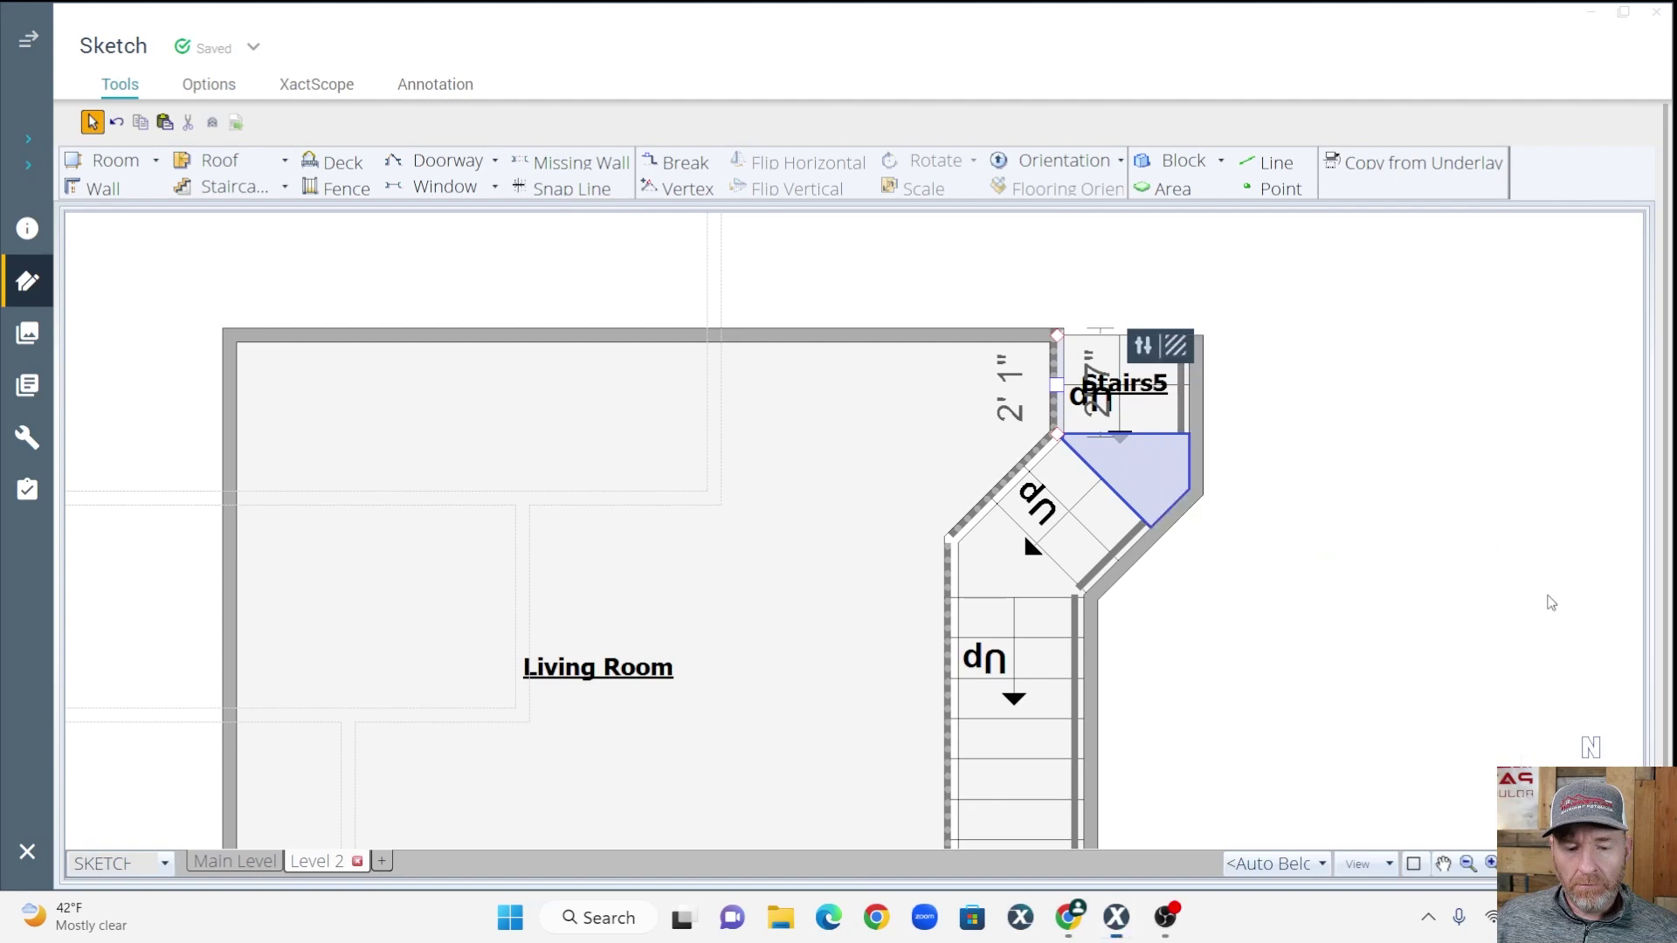
{"action": "left_click", "coordinate": [1325, 524]}
{"action": "scroll", "coordinate": [1284, 542], "scroll_direction": "down", "scroll_amount": 2}
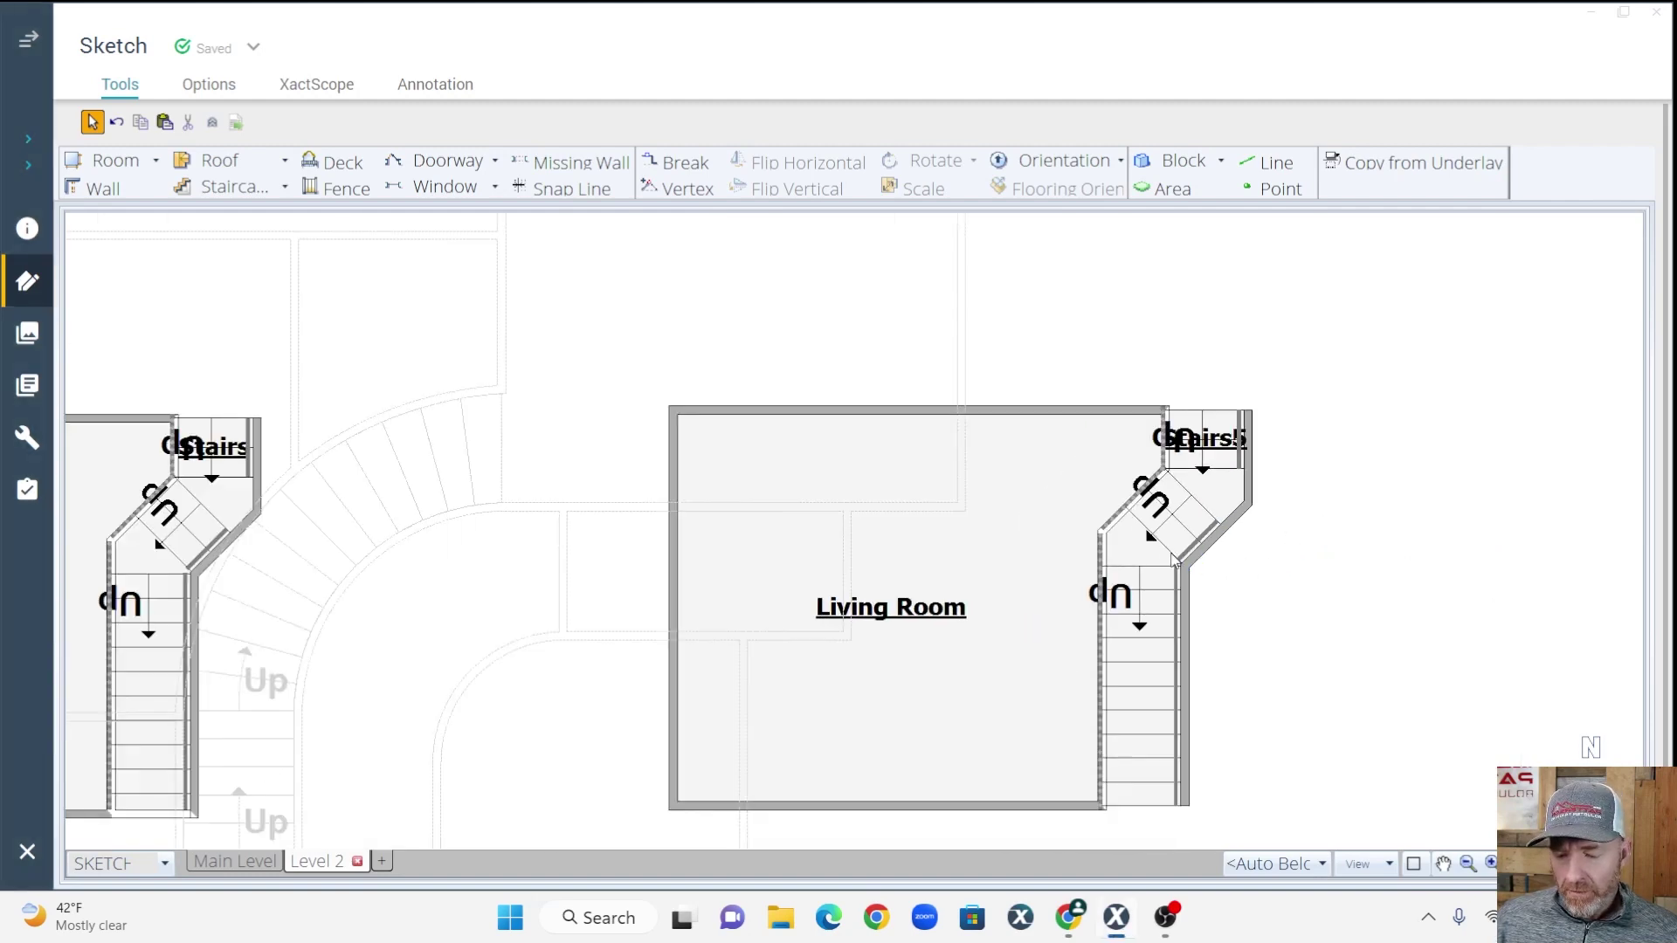
Orbit the 3D view to inspect the open stairwell and railings along Stairs5
{"action": "key", "text": "F8"}
{"action": "left_click_drag", "start_coordinate": [1193, 613], "coordinate": [1026, 444]}
{"action": "scroll", "coordinate": [1074, 503], "scroll_direction": "down", "scroll_amount": 3}
{"action": "left_click_drag", "start_coordinate": [1297, 545], "coordinate": [997, 457]}
{"action": "scroll", "coordinate": [837, 542], "scroll_direction": "up", "scroll_amount": 3}
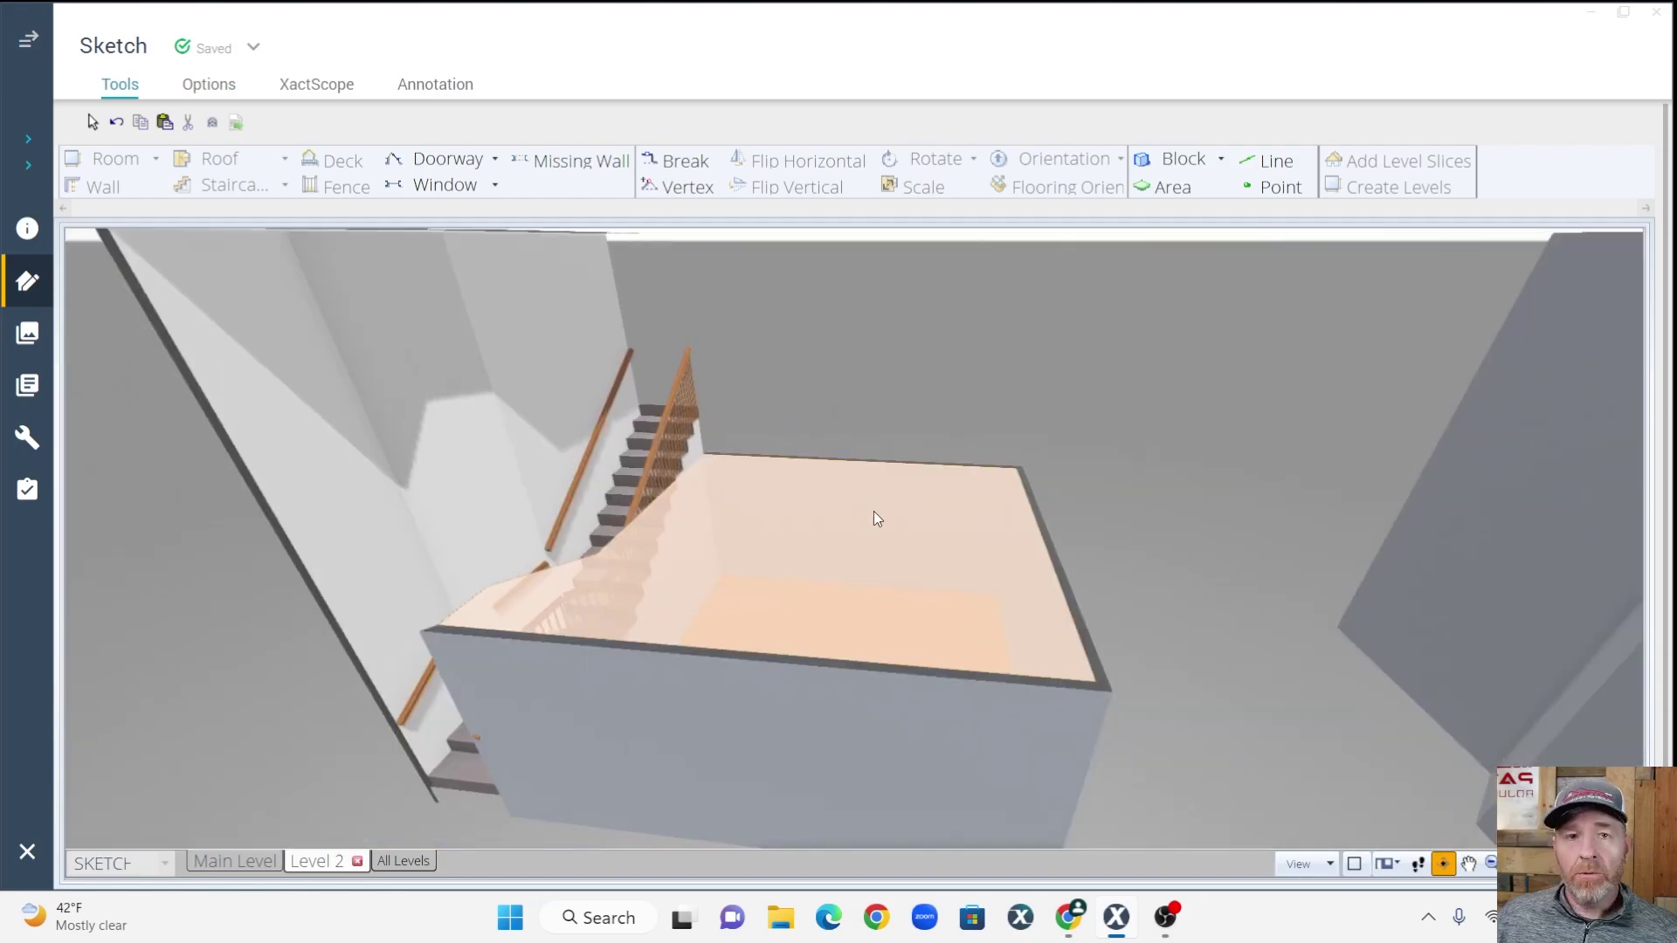